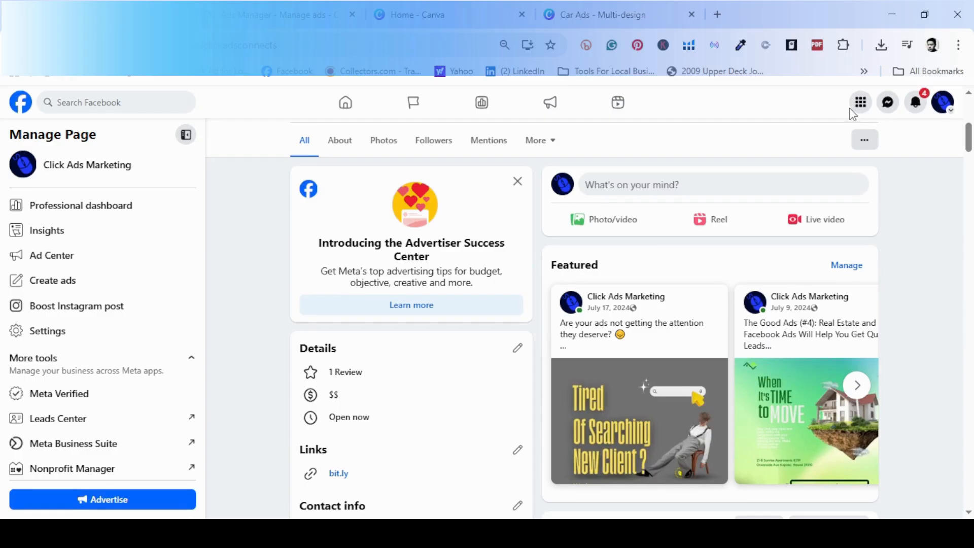
# Switch to Ads Manager and create a campaign with the Engagement objective and the Manual engagement campaign setup
pyautogui.click(857, 108)
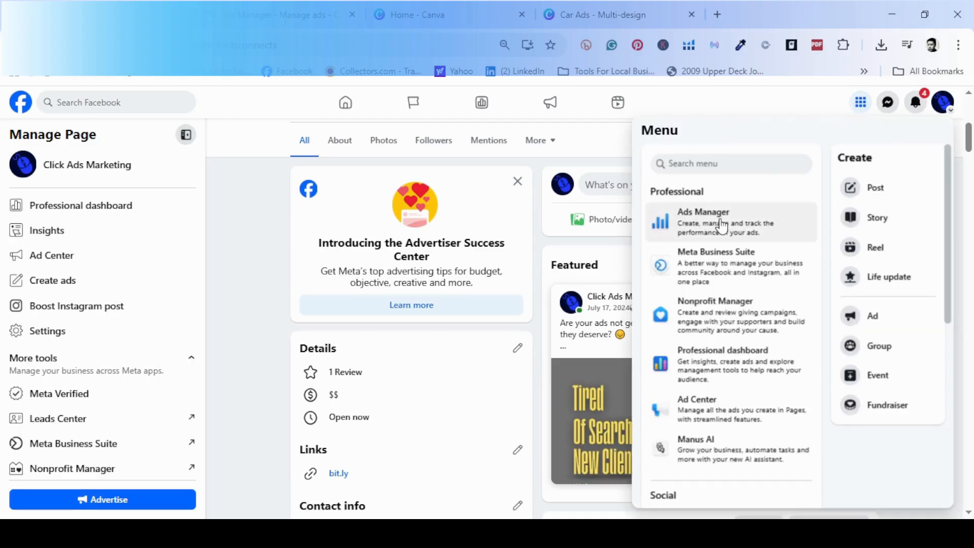
pyautogui.click(264, 10)
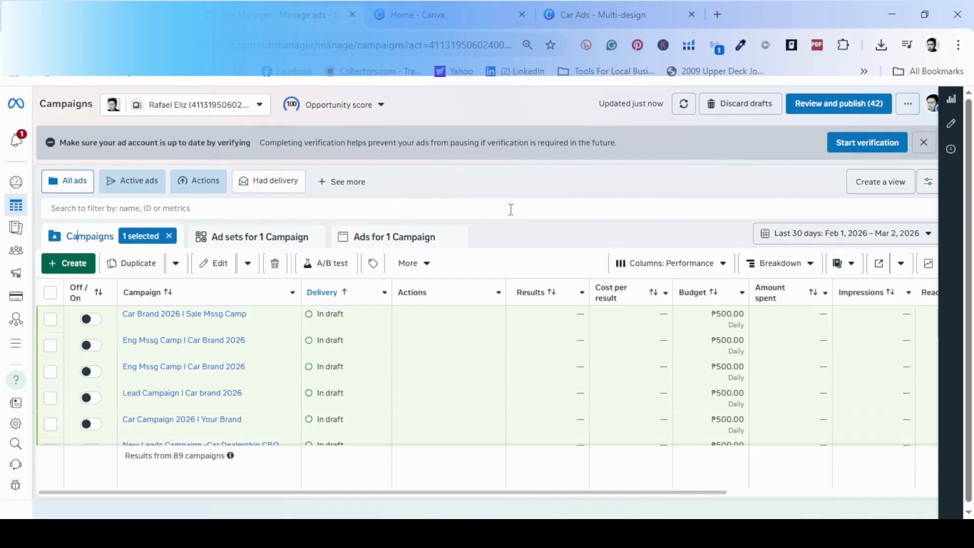
pyautogui.click(69, 259)
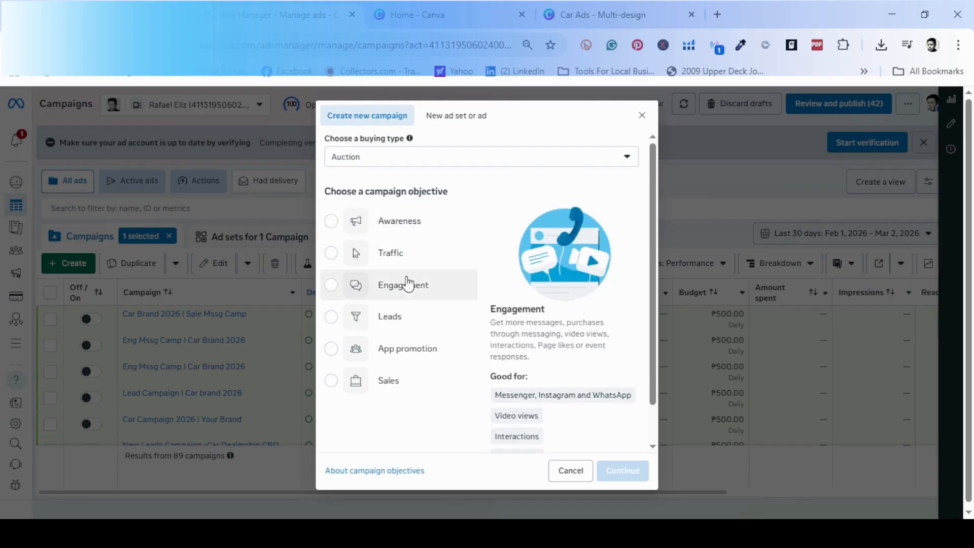
pyautogui.click(329, 293)
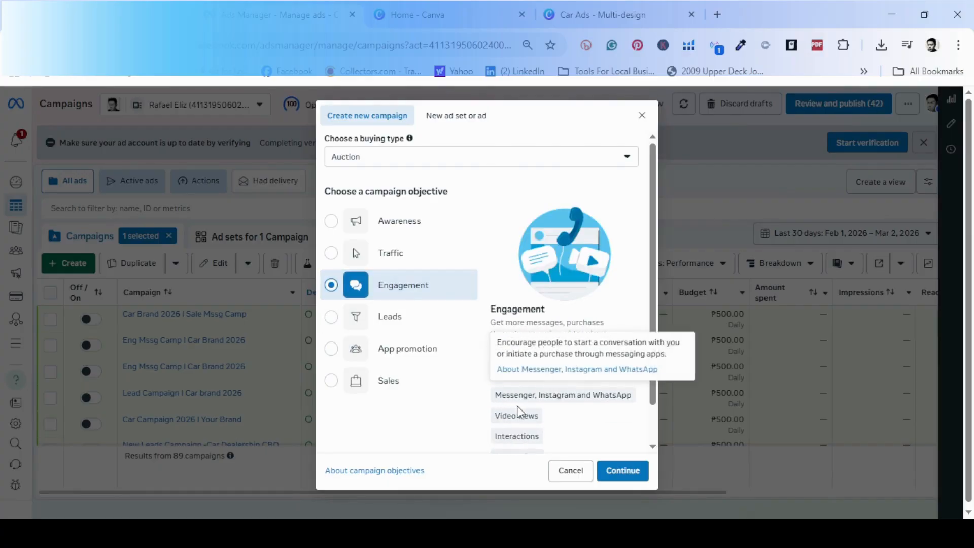
pyautogui.moveTo(550, 412)
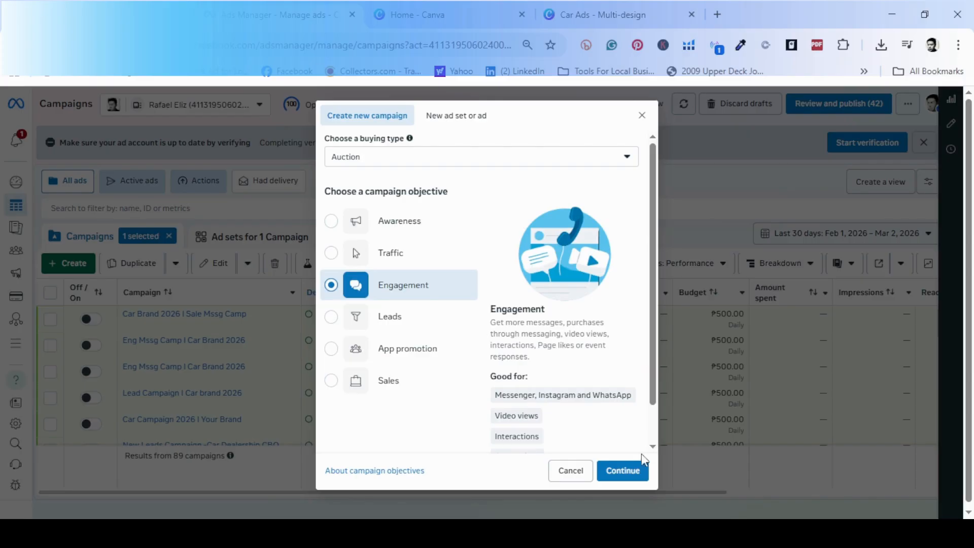
pyautogui.click(637, 474)
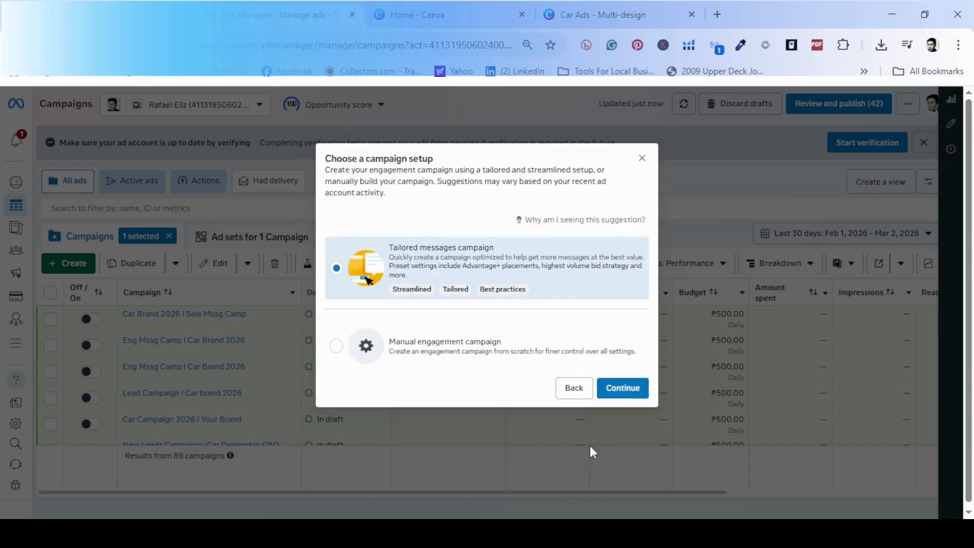
pyautogui.click(338, 353)
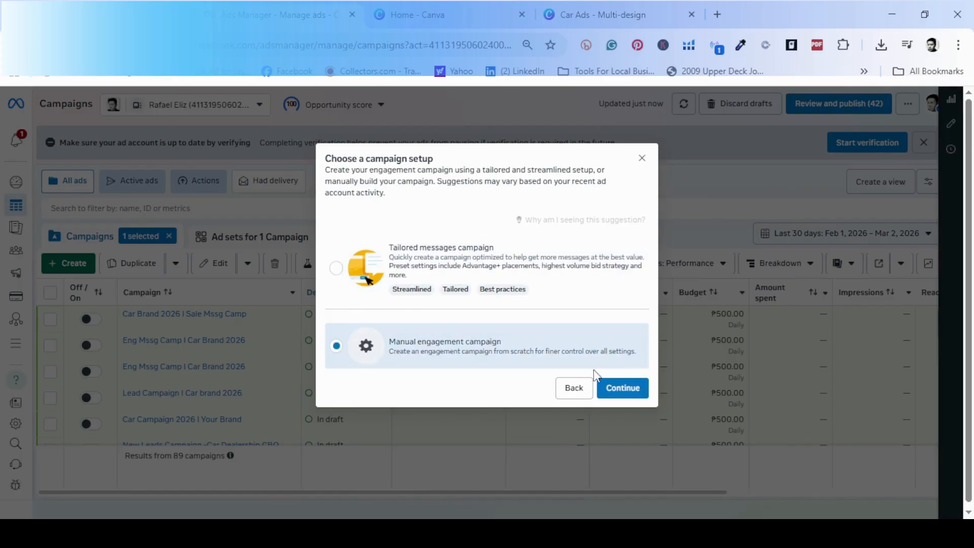
pyautogui.click(636, 388)
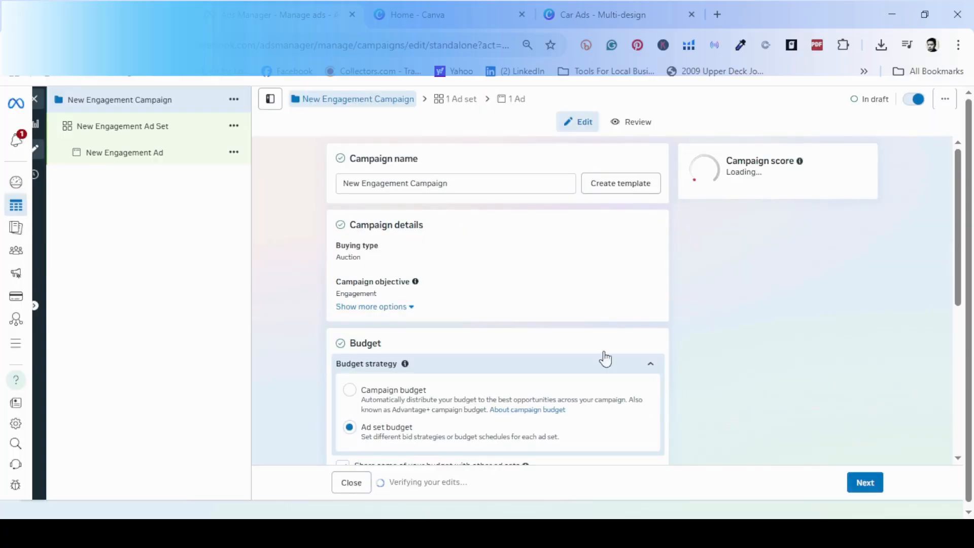
# Rename the campaign as "Car Brand 2026 Eng + Messg Camp"
pyautogui.click(506, 185)
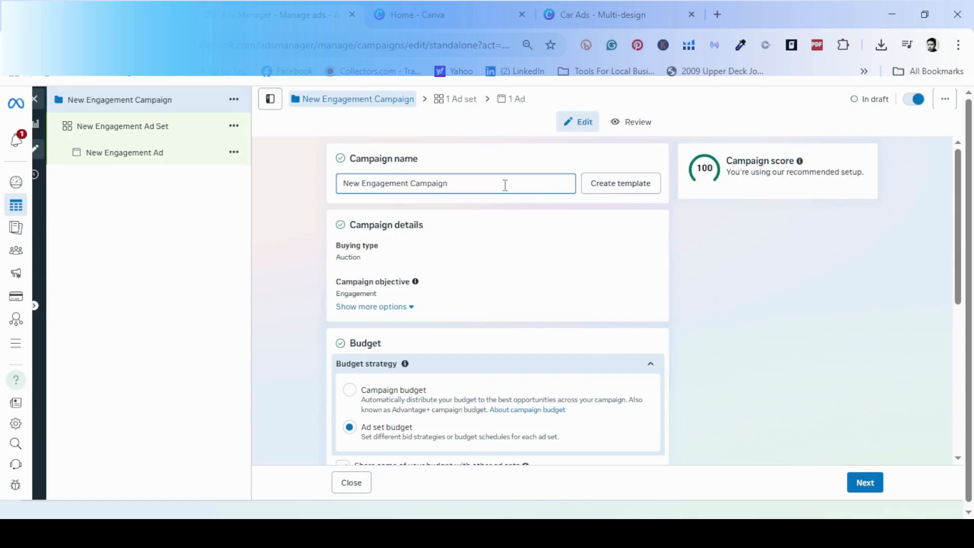
pyautogui.press('BackSpace')
pyautogui.press('BackSpace')
pyautogui.press('BackSpace')
pyautogui.press('BackSpace')
pyautogui.press('BackSpace')
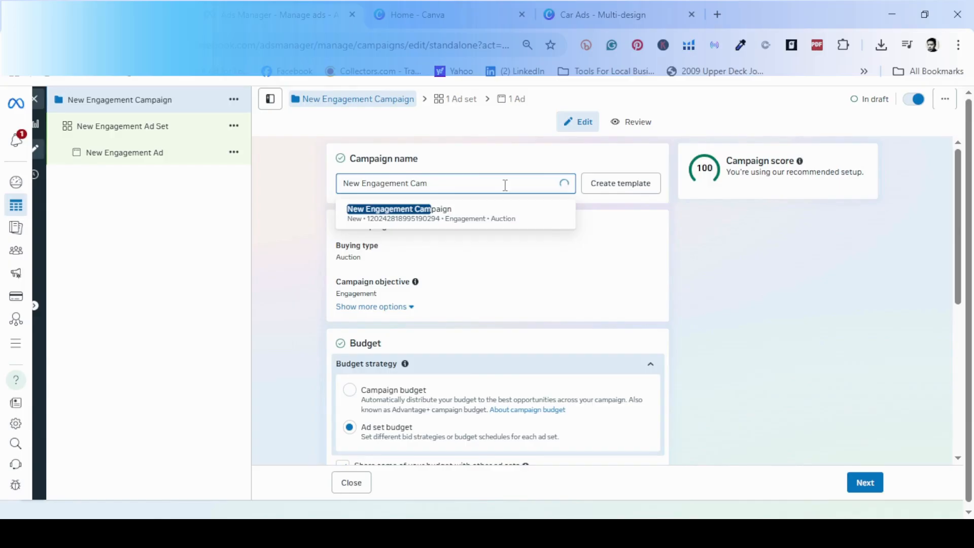
pyautogui.press('BackSpace')
pyautogui.press('BackSpace')
pyautogui.press('BackSpace')
pyautogui.press('BackSpace')
pyautogui.press('BackSpace')
pyautogui.press('BackSpace')
pyautogui.press('BackSpace')
pyautogui.press('BackSpace')
pyautogui.press('BackSpace')
pyautogui.press('BackSpace')
pyautogui.press('BackSpace')
pyautogui.press('BackSpace')
pyautogui.press('BackSpace')
pyautogui.press('BackSpace')
pyautogui.press('BackSpace')
pyautogui.press('BackSpace')
pyautogui.press('BackSpace')
pyautogui.press('BackSpace')
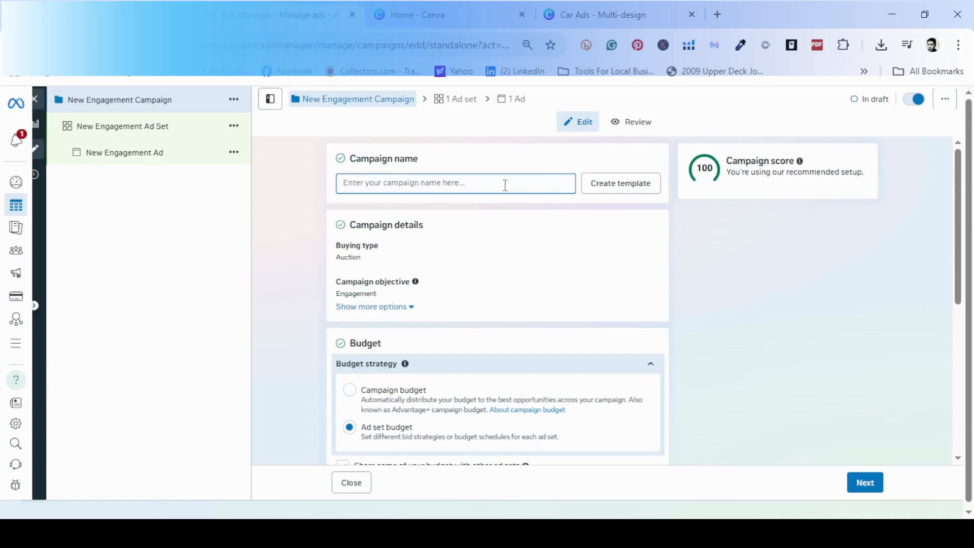
pyautogui.write('Car')
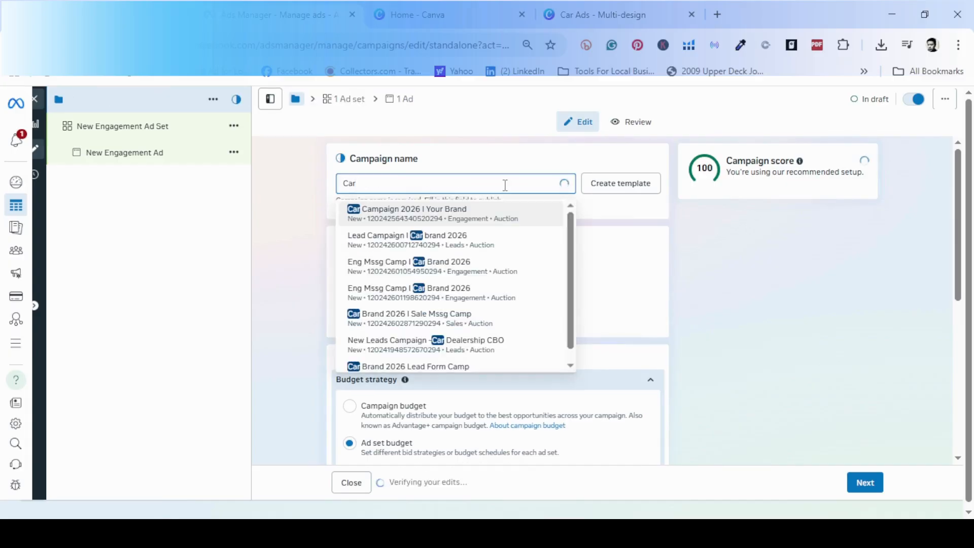
pyautogui.write(' Brand Sale')
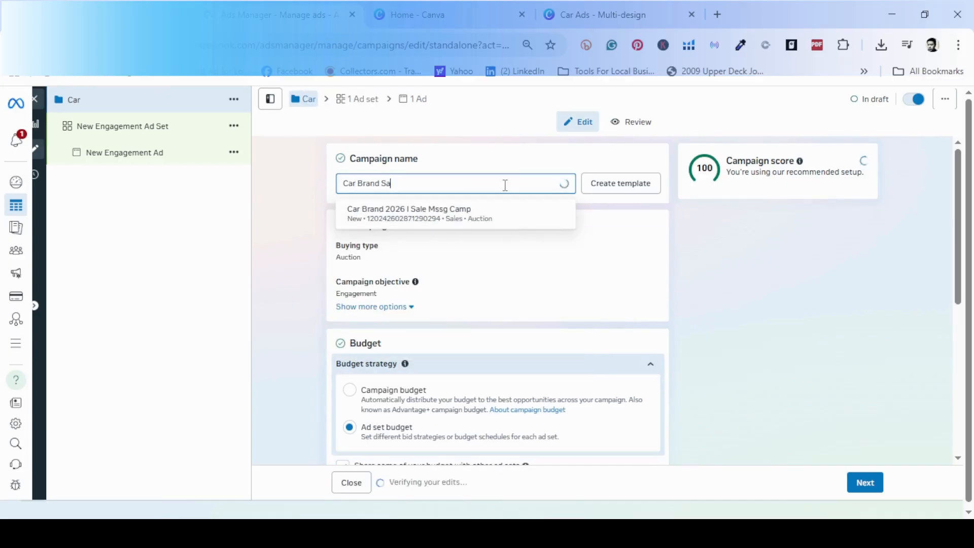
pyautogui.press('BackSpace')
pyautogui.press('BackSpace')
pyautogui.press('BackSpace')
pyautogui.press('BackSpace')
pyautogui.press('BackSpace')
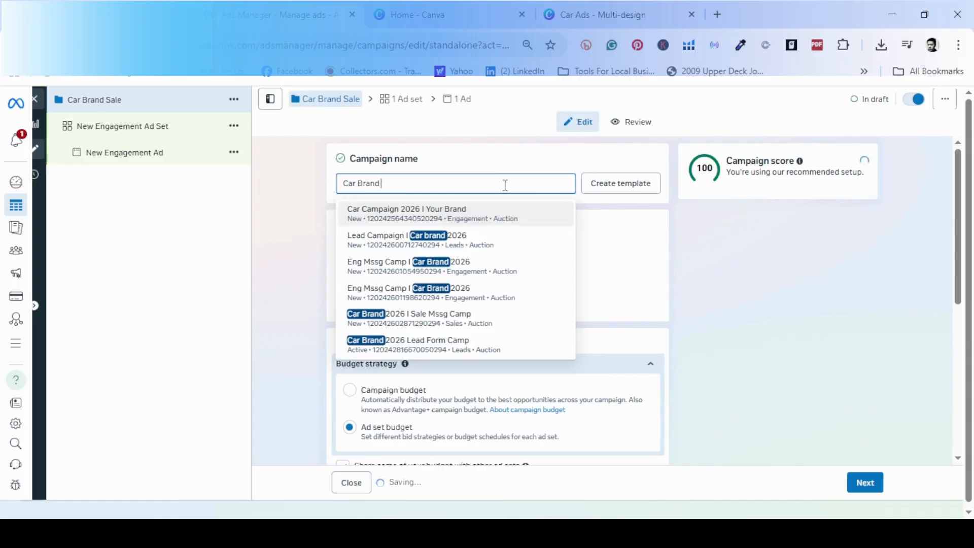
pyautogui.write('2026 Eng')
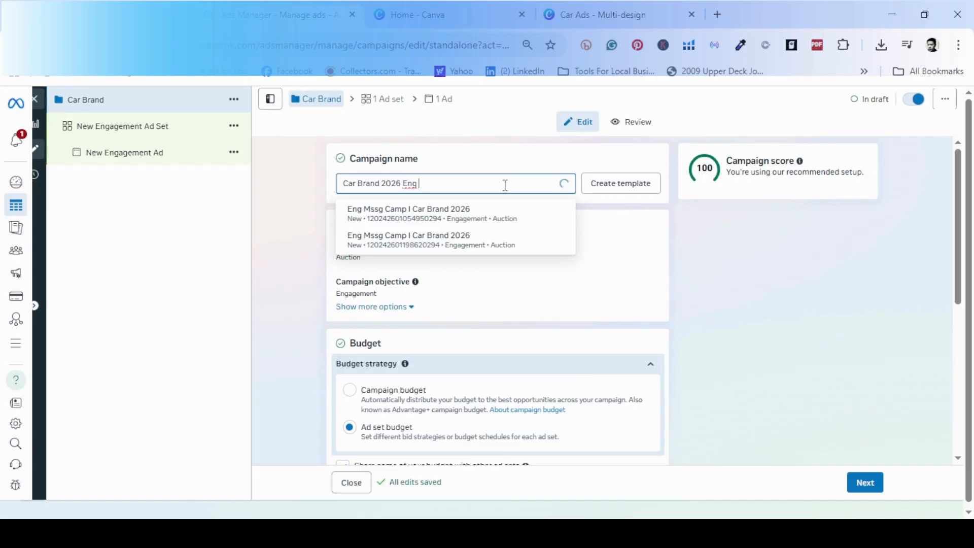
pyautogui.write(' Sale')
pyautogui.press('BackSpace')
pyautogui.press('BackSpace')
pyautogui.press('BackSpace')
pyautogui.press('BackSpace')
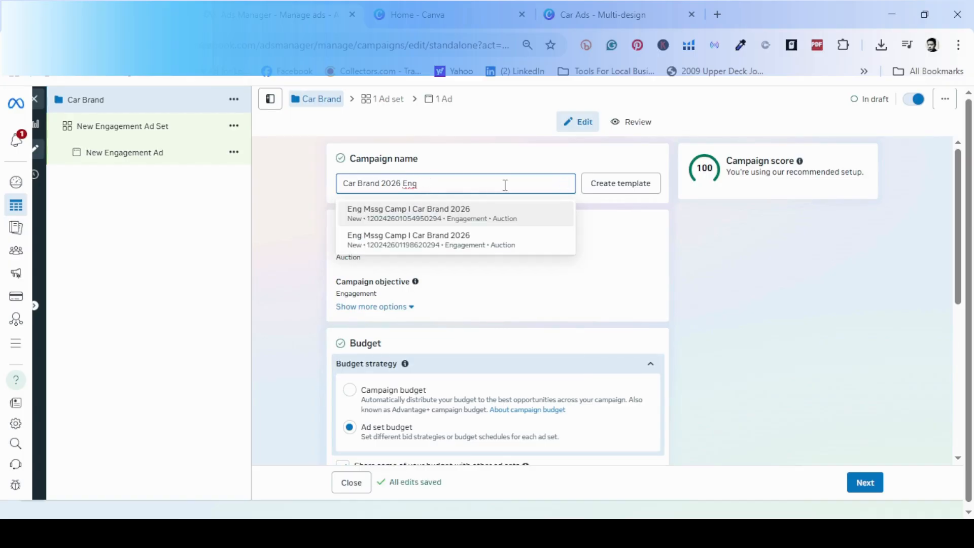
pyautogui.write('+ Me')
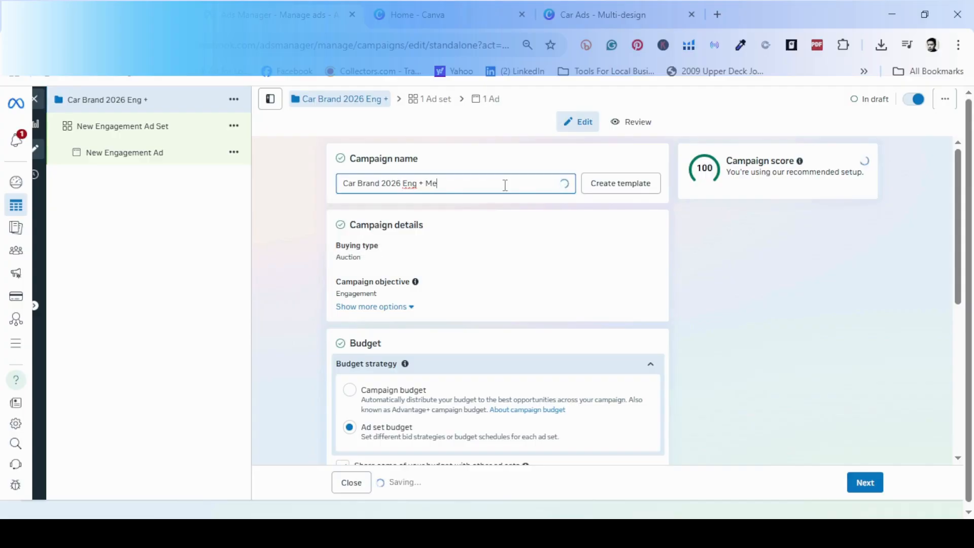
pyautogui.write('ssg Ca')
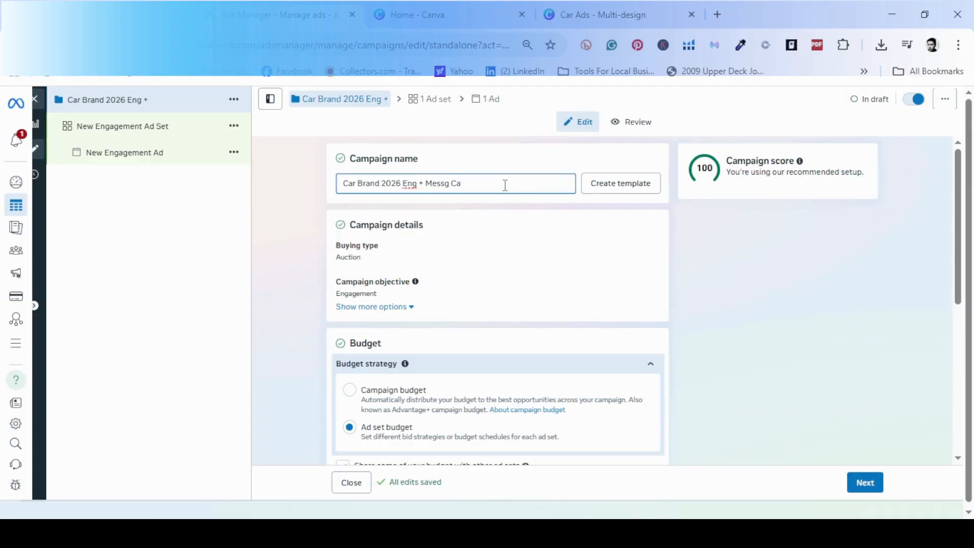
pyautogui.write('mp')
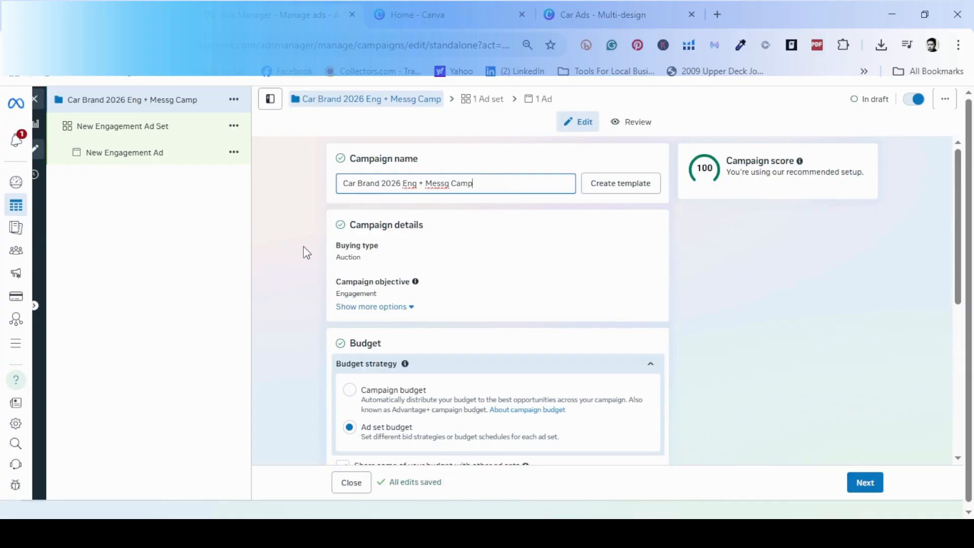
# Switch the budget strategy to Campaign budget and set the daily budget to 500 PHP
pyautogui.scroll(-3, 303, 245)
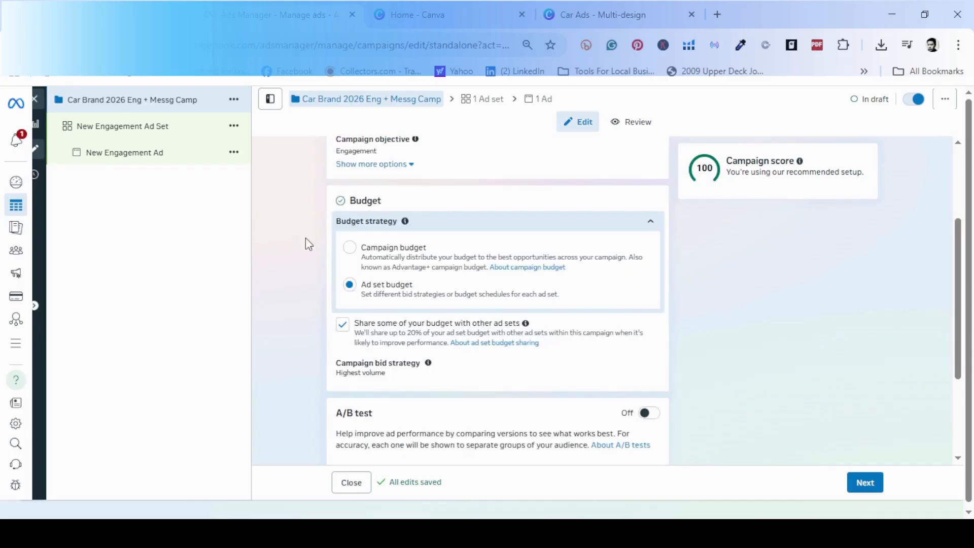
pyautogui.click(356, 252)
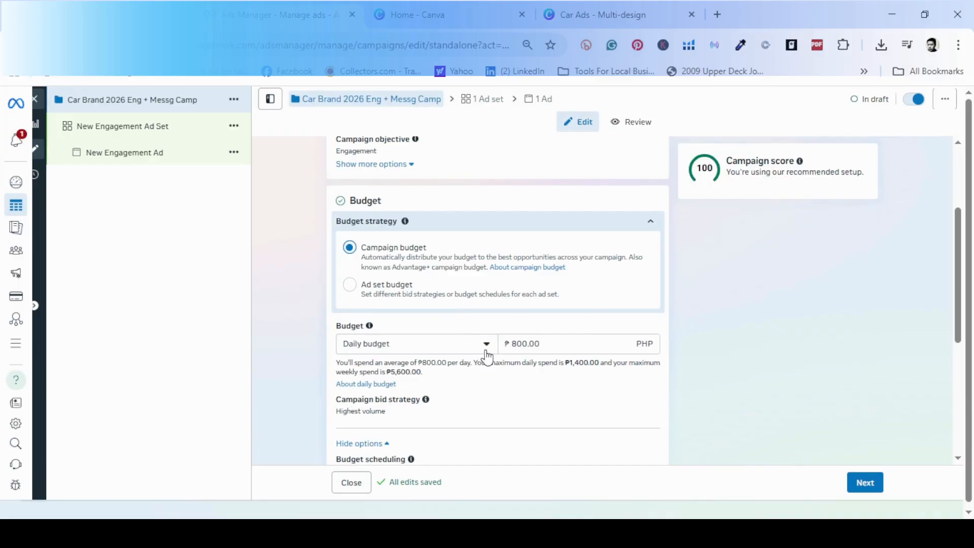
pyautogui.click(514, 346)
pyautogui.press('BackSpace')
pyautogui.write('5')
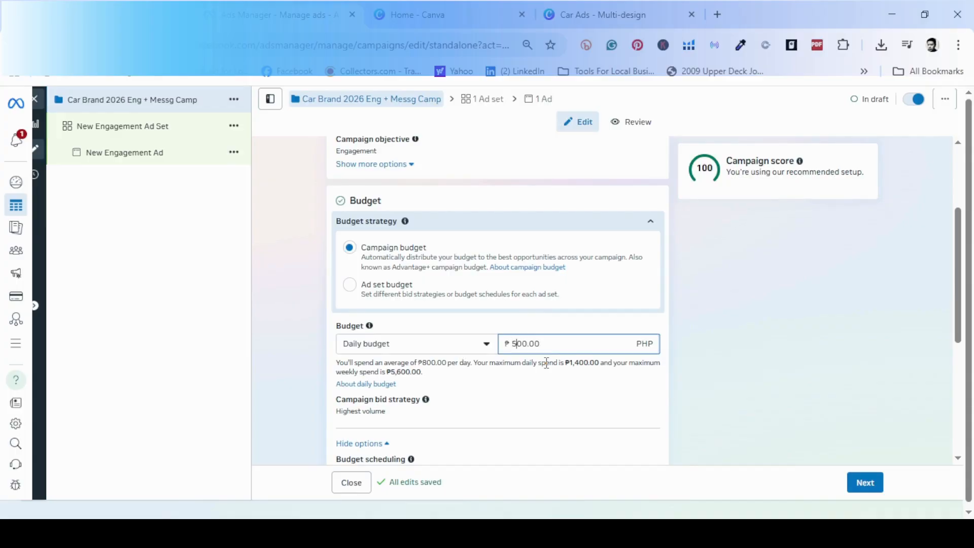
pyautogui.click(310, 387)
# Review the remaining campaign settings down to Special Ad Categories and continue to the ad set level
pyautogui.scroll(-1, 311, 387)
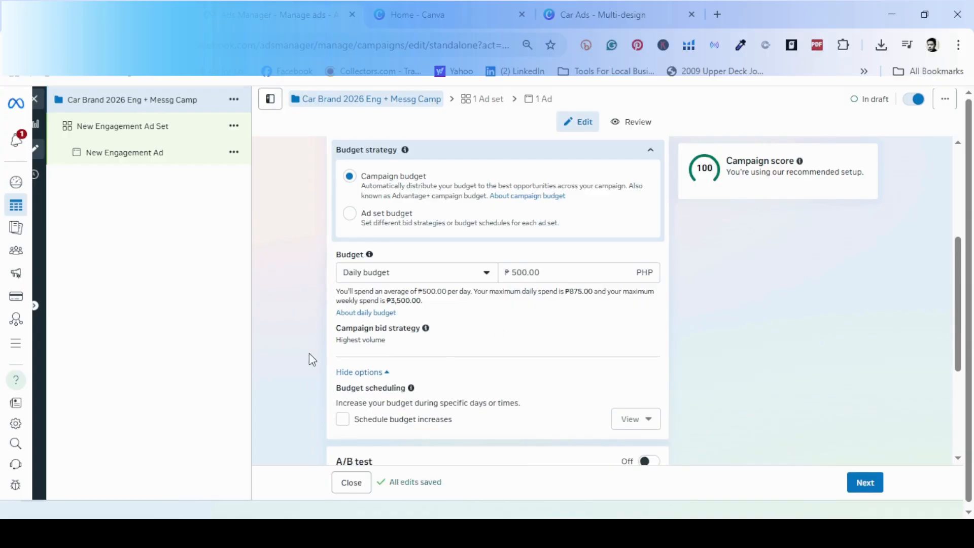
pyautogui.scroll(-3, 314, 383)
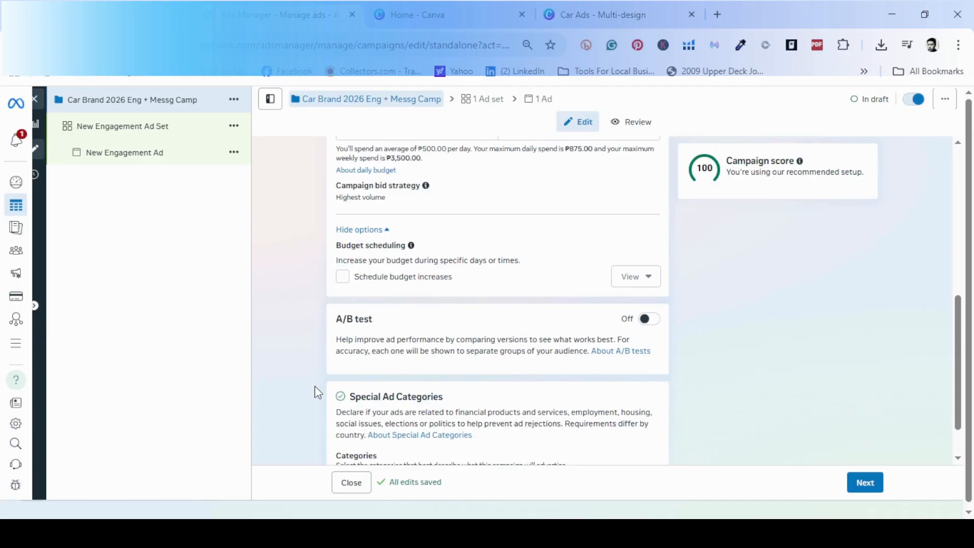
pyautogui.scroll(-1, 315, 385)
pyautogui.scroll(-1, 827, 361)
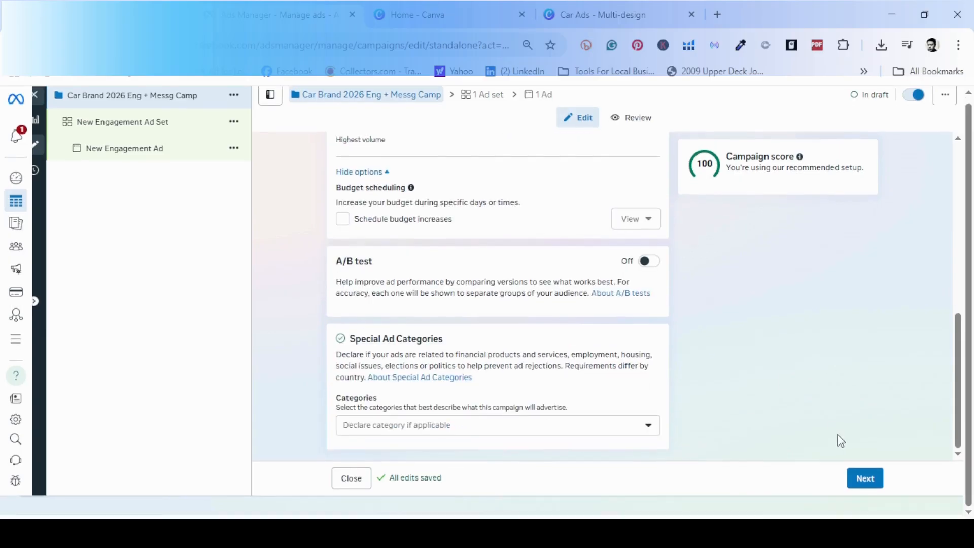
pyautogui.click(863, 480)
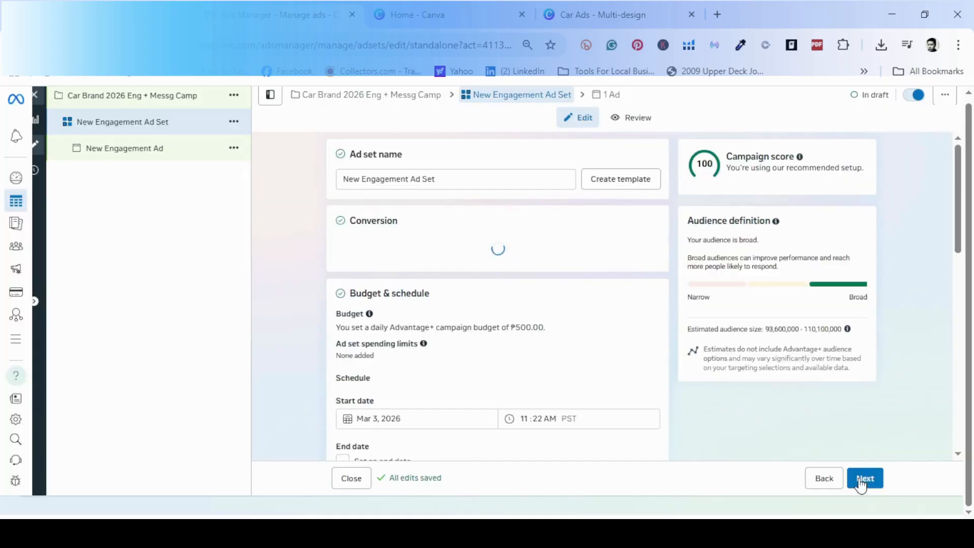
# Rename the ad set as "Car Brand 2026 Eng + Mssg Camp"
pyautogui.click(487, 180)
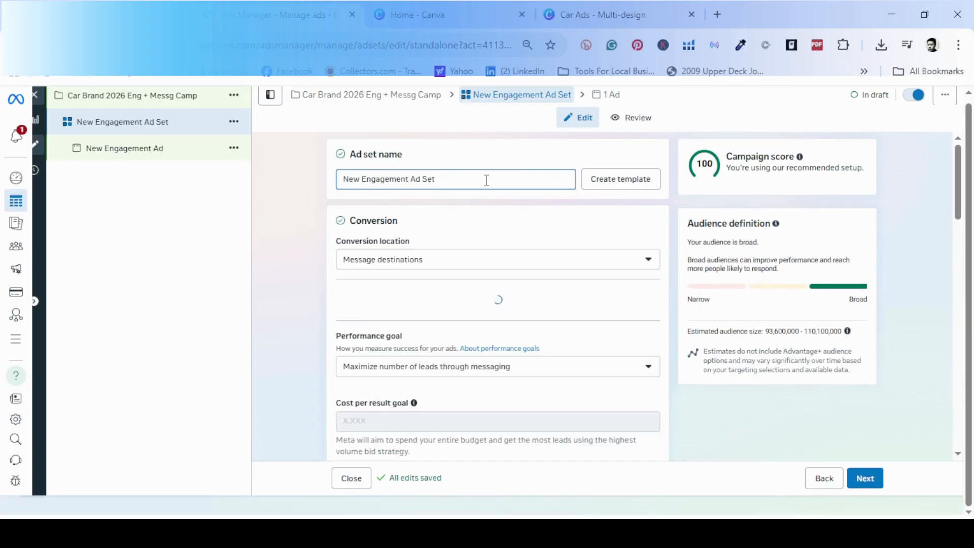
pyautogui.press('BackSpace')
pyautogui.press('BackSpace')
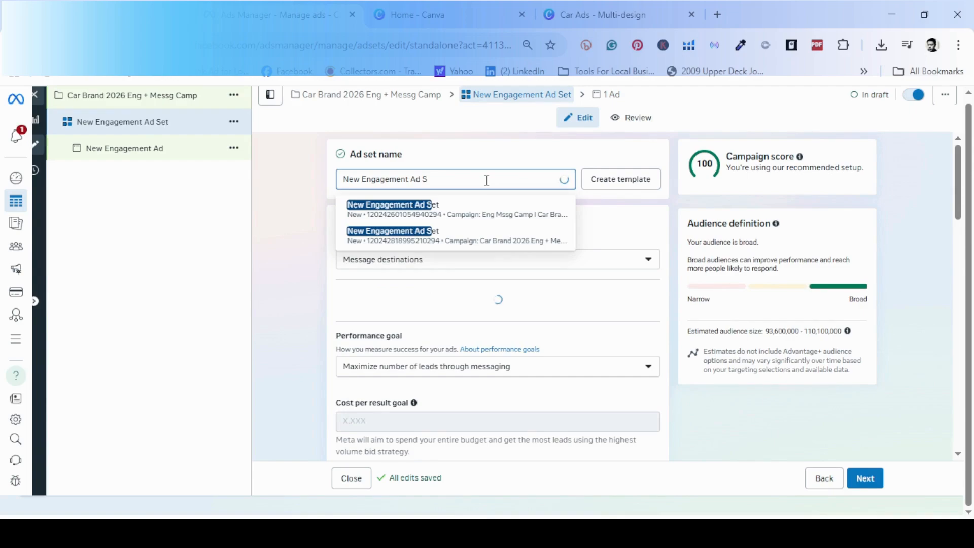
pyautogui.press('BackSpace')
pyautogui.press('BackSpace')
pyautogui.press('BackSpace')
pyautogui.press('BackSpace')
pyautogui.press('BackSpace')
pyautogui.press('BackSpace')
pyautogui.press('BackSpace')
pyautogui.press('BackSpace')
pyautogui.press('BackSpace')
pyautogui.press('BackSpace')
pyautogui.press('BackSpace')
pyautogui.press('BackSpace')
pyautogui.press('BackSpace')
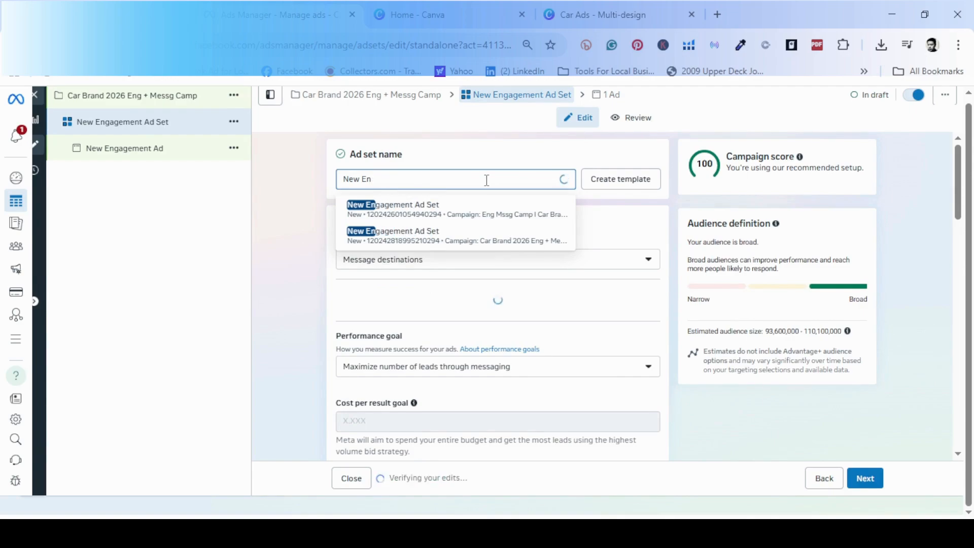
pyautogui.press('BackSpace')
pyautogui.press('BackSpace')
pyautogui.press('BackSpace')
pyautogui.press('BackSpace')
pyautogui.press('BackSpace')
pyautogui.press('BackSpace')
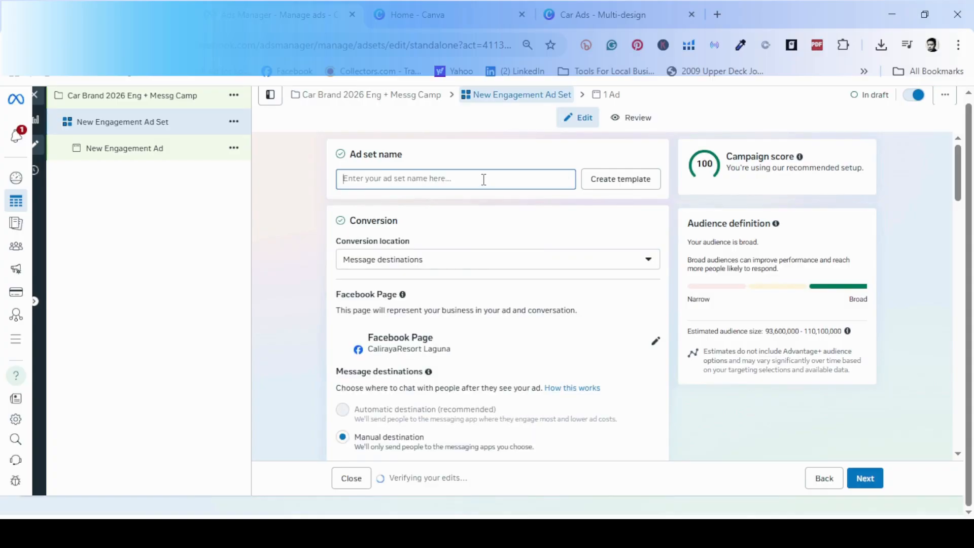
pyautogui.write('Car Brand')
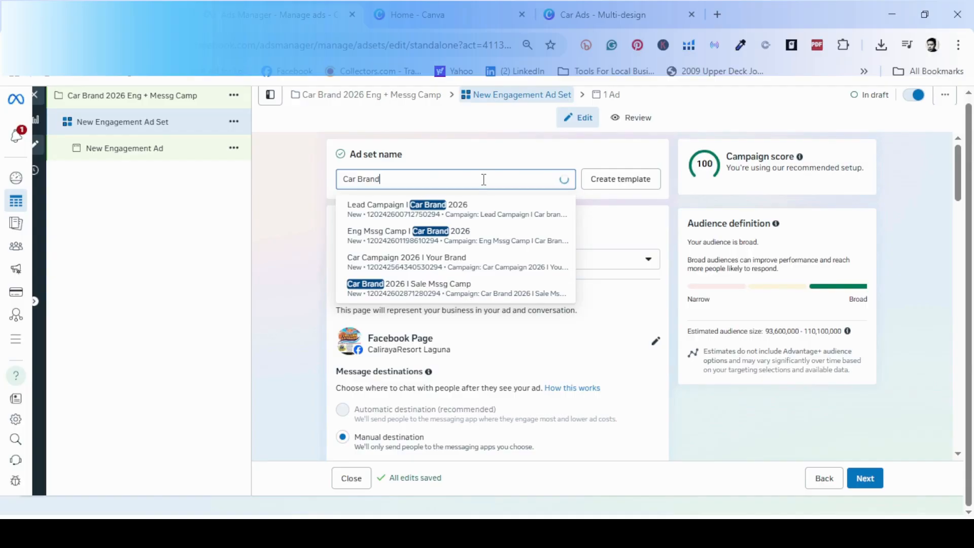
pyautogui.write(' 2026')
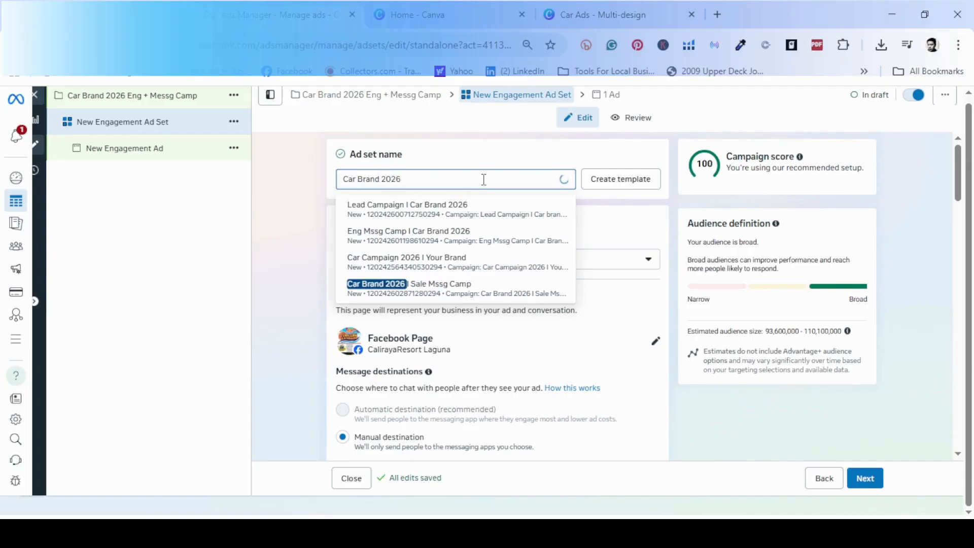
pyautogui.write(' Eng ')
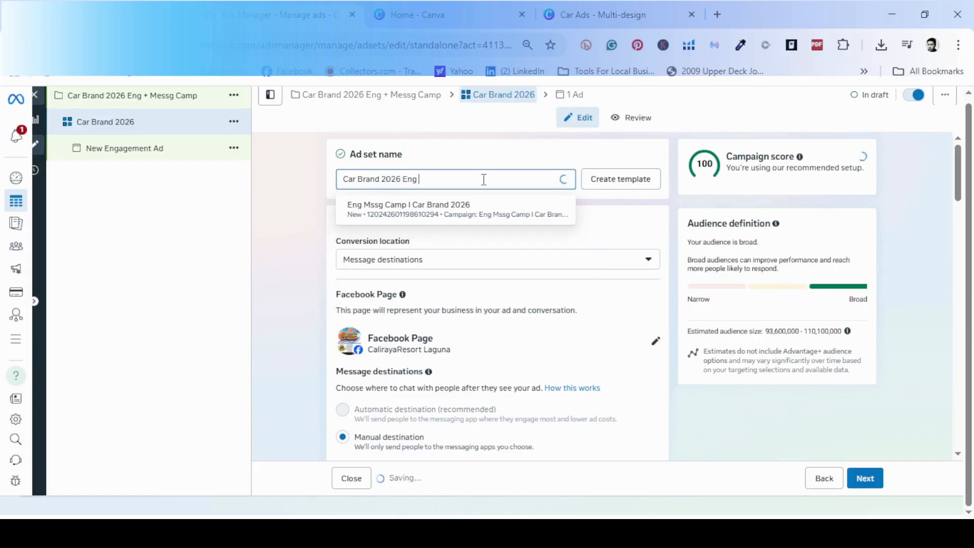
pyautogui.write('+ Mssg Ca')
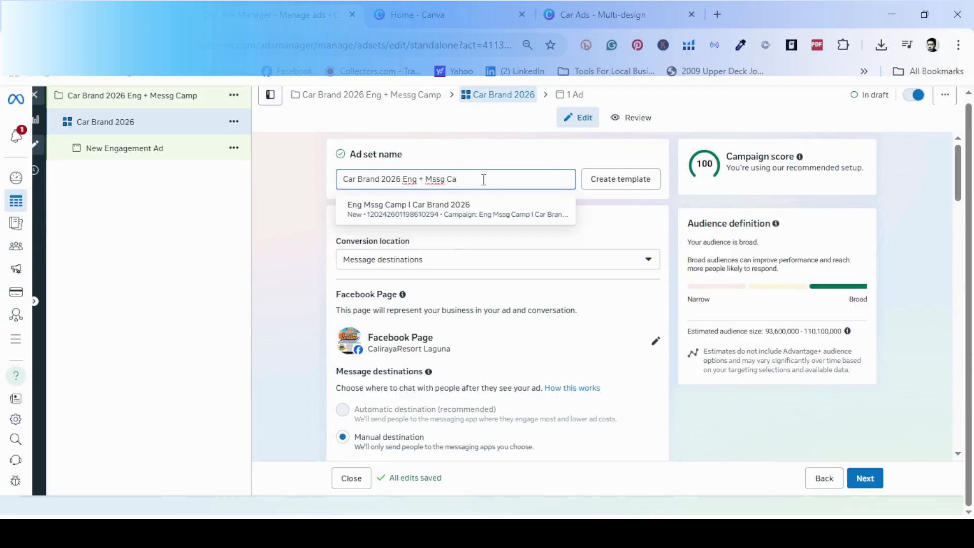
pyautogui.write('mp')
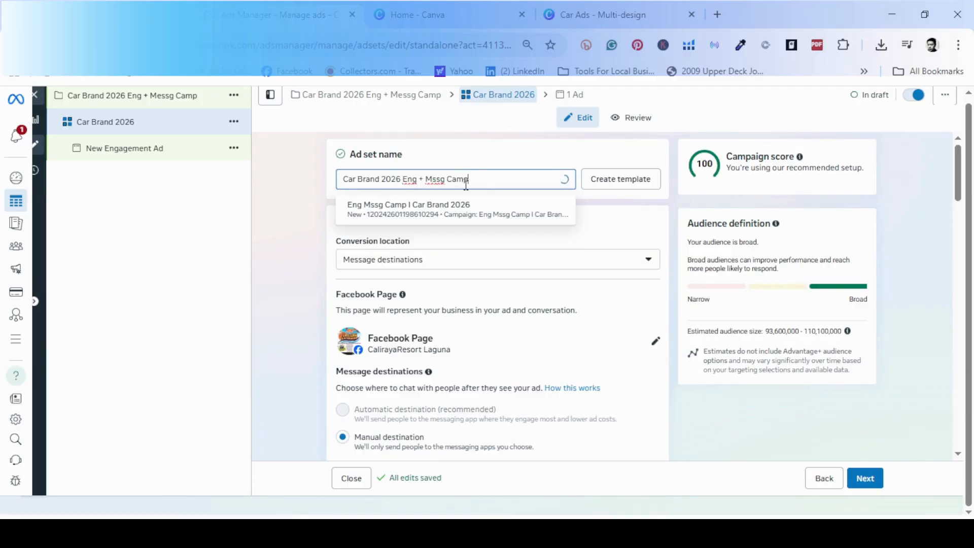
# Keep Message destinations as the ad set's conversion location and change the Facebook Page to Click Ads Marketing
pyautogui.click(296, 251)
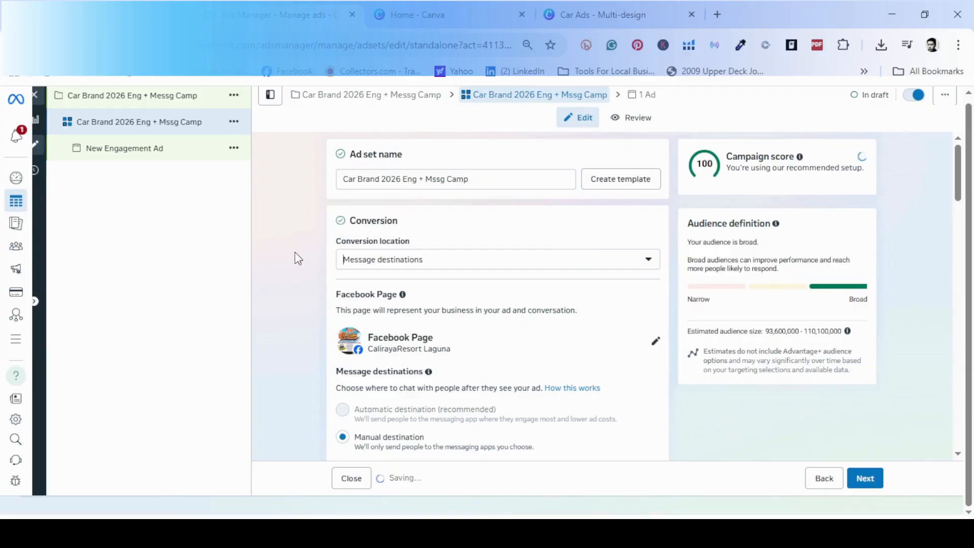
pyautogui.click(502, 264)
pyautogui.click(439, 297)
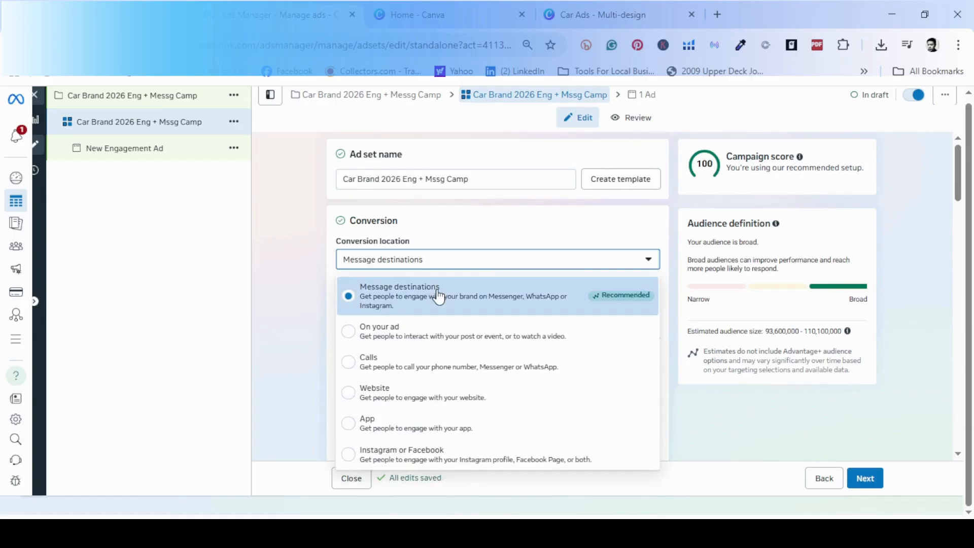
pyautogui.click(298, 279)
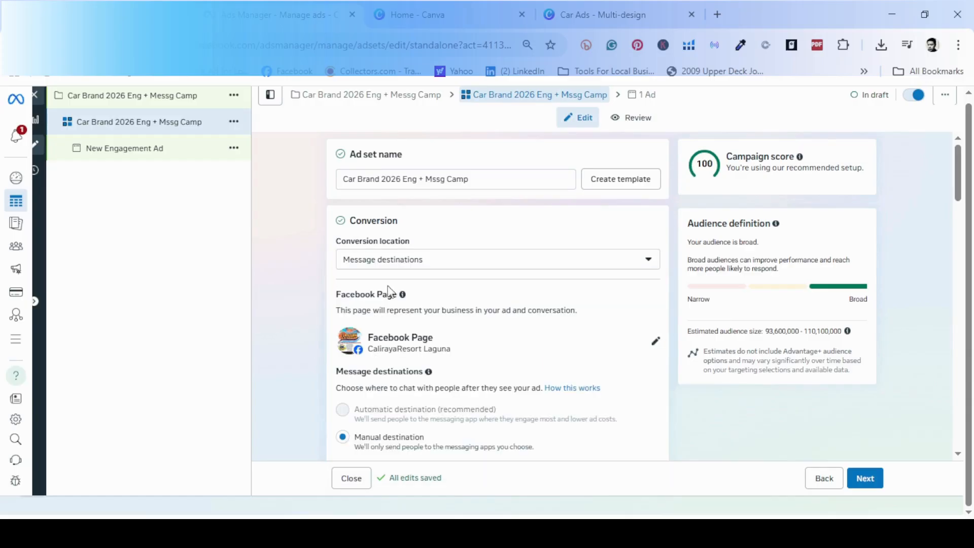
pyautogui.click(653, 338)
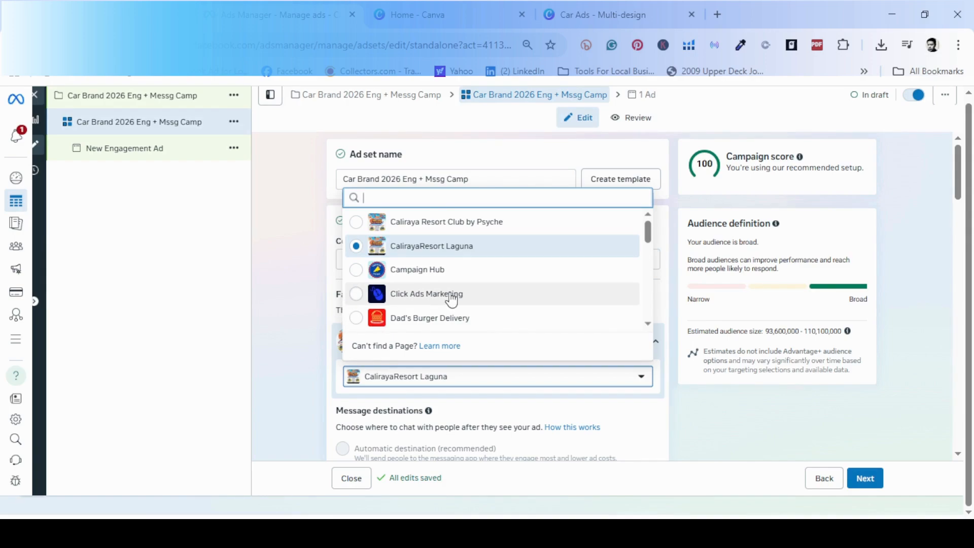
pyautogui.click(357, 293)
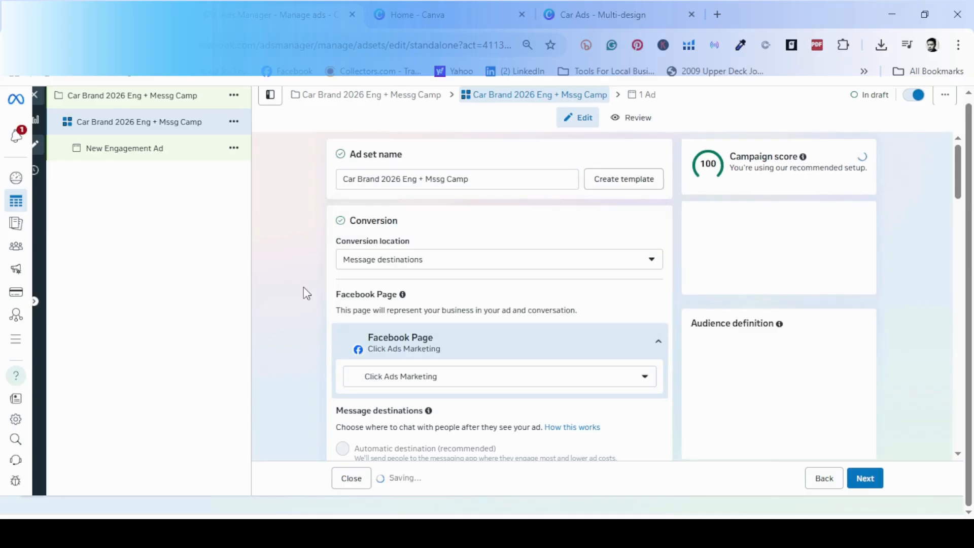
# Review the ad set's message destinations, performance goal, cost per result goal and value rules down to Budget & schedule
pyautogui.scroll(-2, 305, 391)
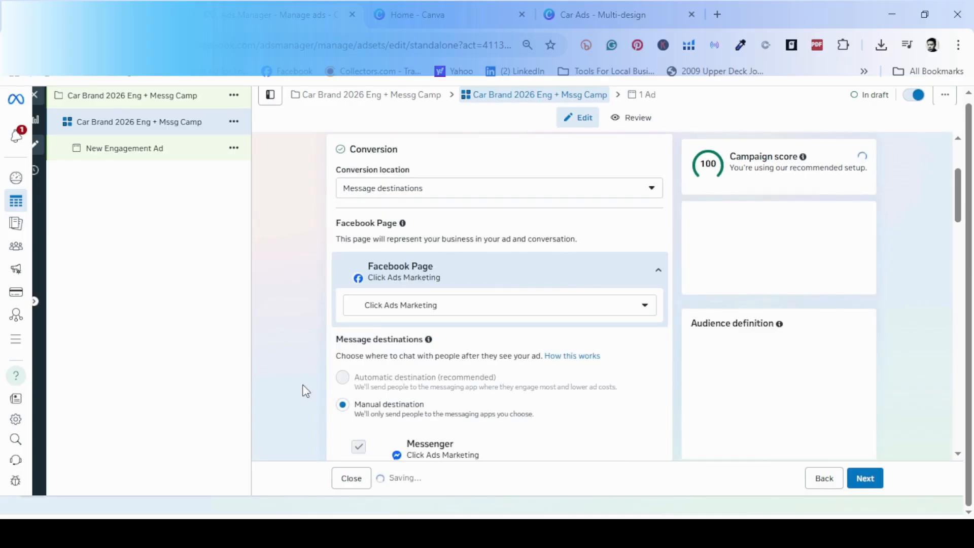
pyautogui.scroll(-2, 309, 376)
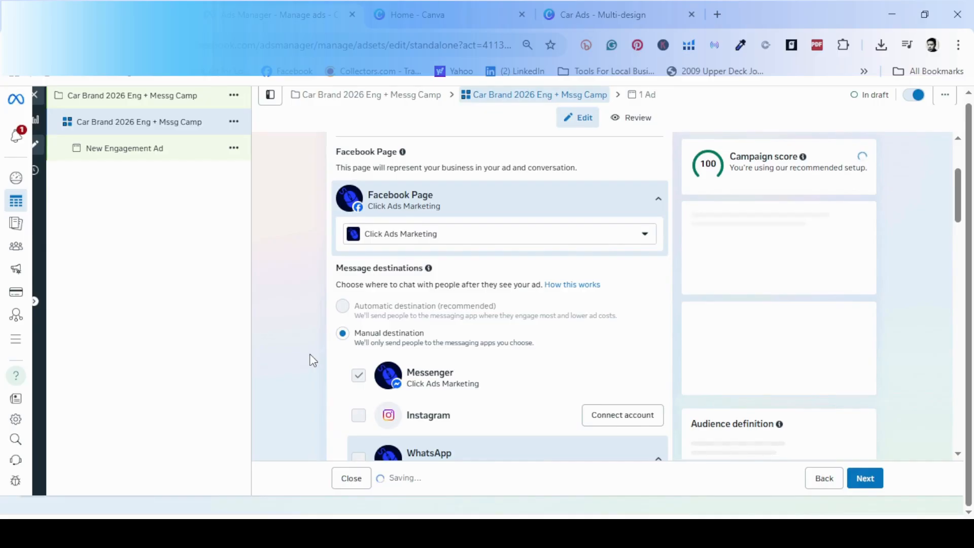
pyautogui.scroll(-4, 313, 360)
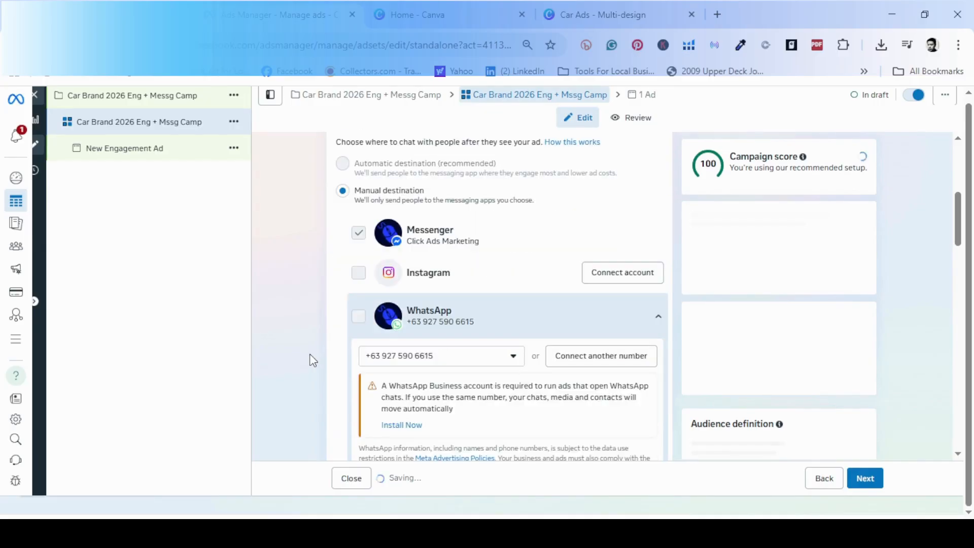
pyautogui.scroll(-2, 310, 359)
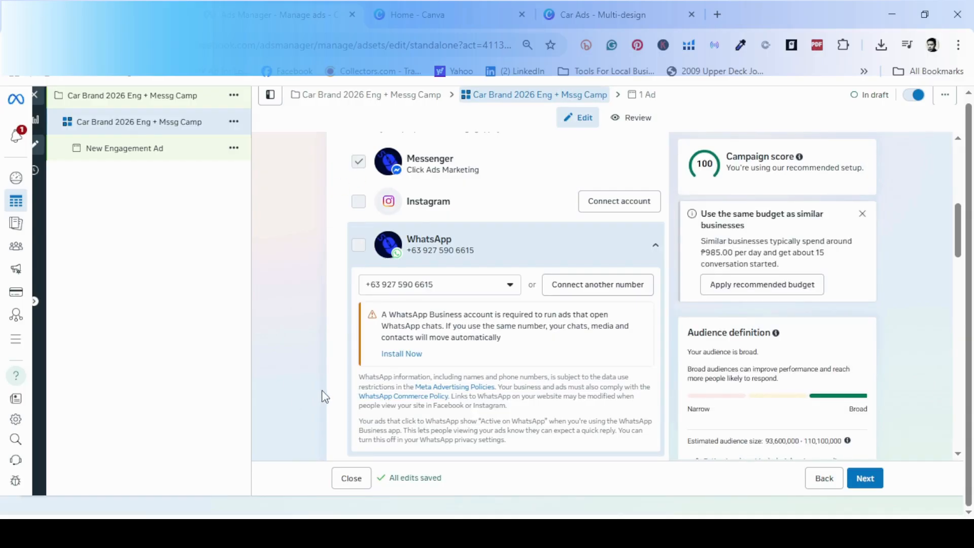
pyautogui.scroll(-4, 324, 397)
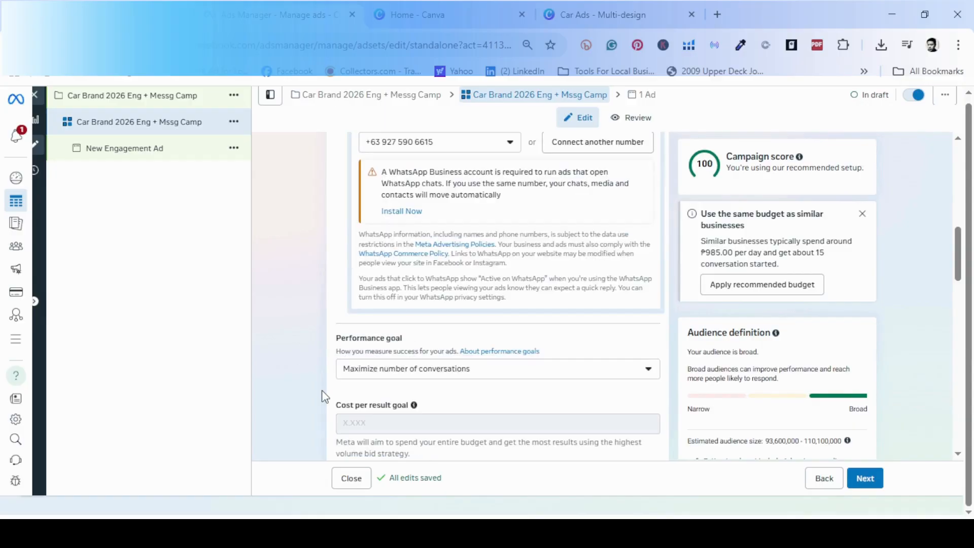
pyautogui.scroll(-2, 325, 397)
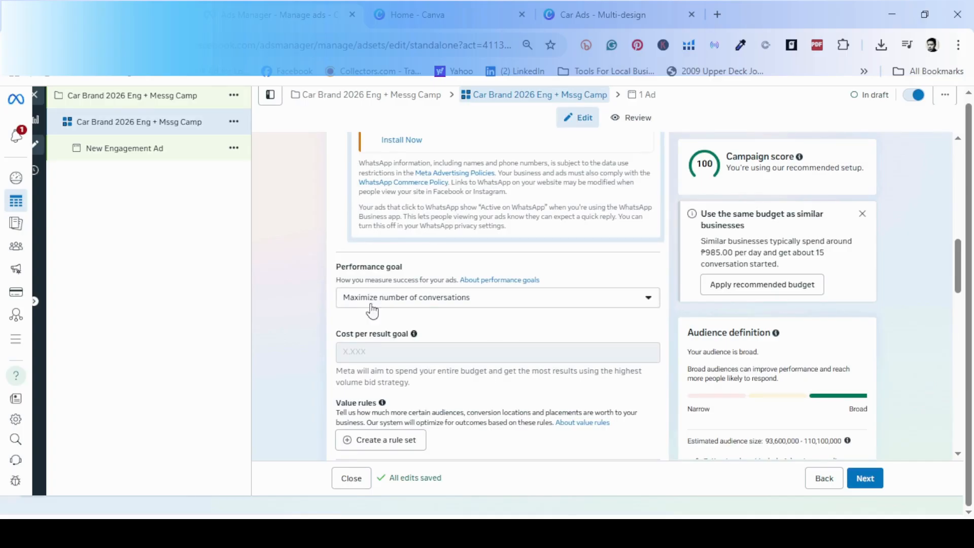
pyautogui.scroll(-4, 364, 411)
pyautogui.scroll(-2, 364, 406)
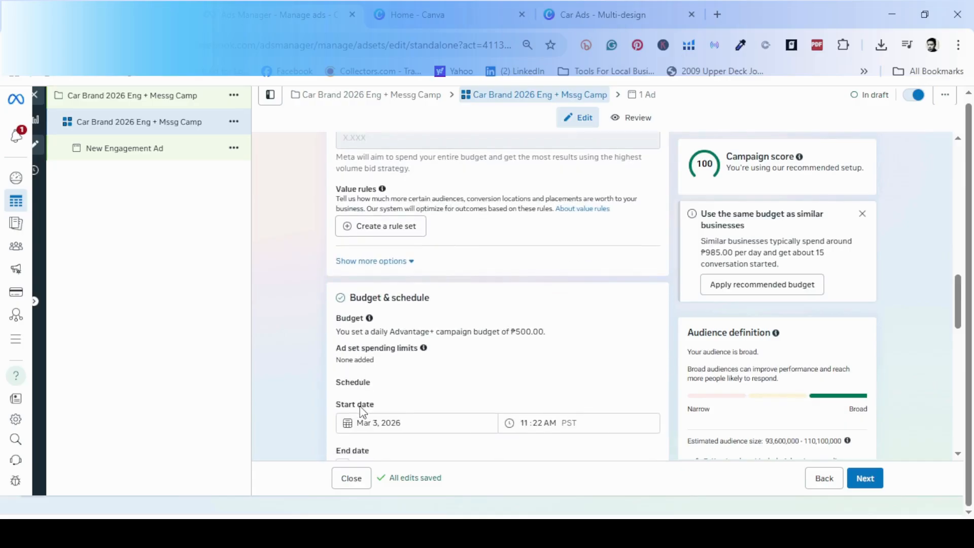
# Set the ad set's start date to Mar 4, 2026 and its start time to 12:00 AM
pyautogui.scroll(-2, 371, 347)
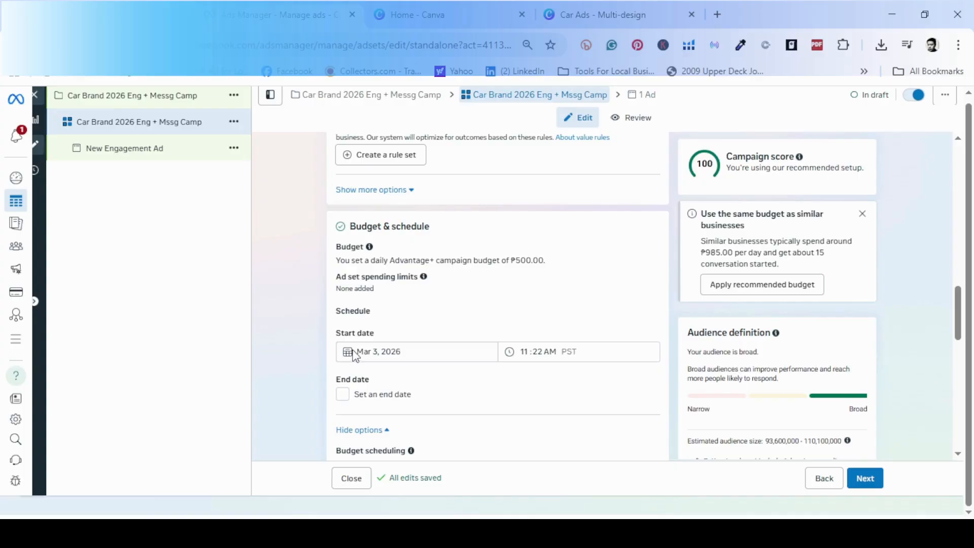
pyautogui.click(371, 351)
pyautogui.click(409, 412)
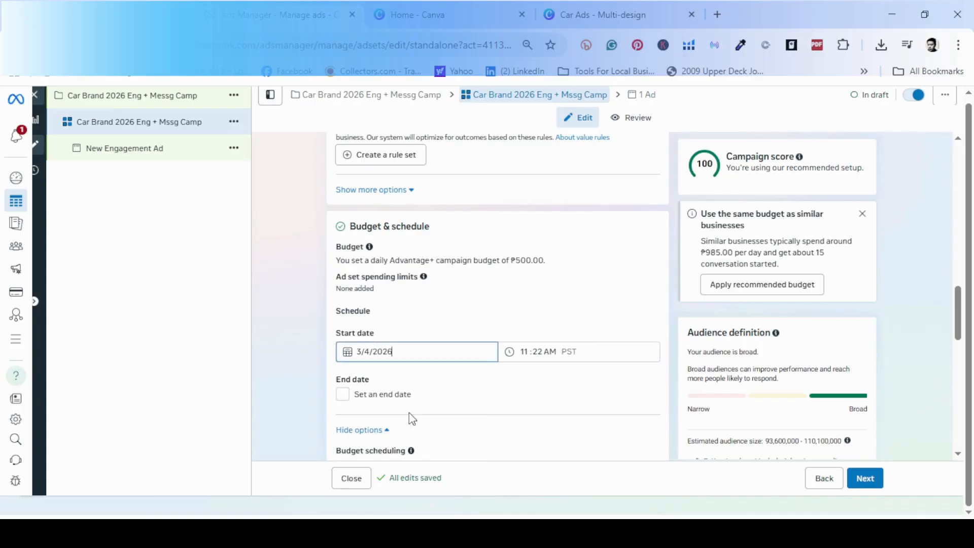
pyautogui.click(527, 352)
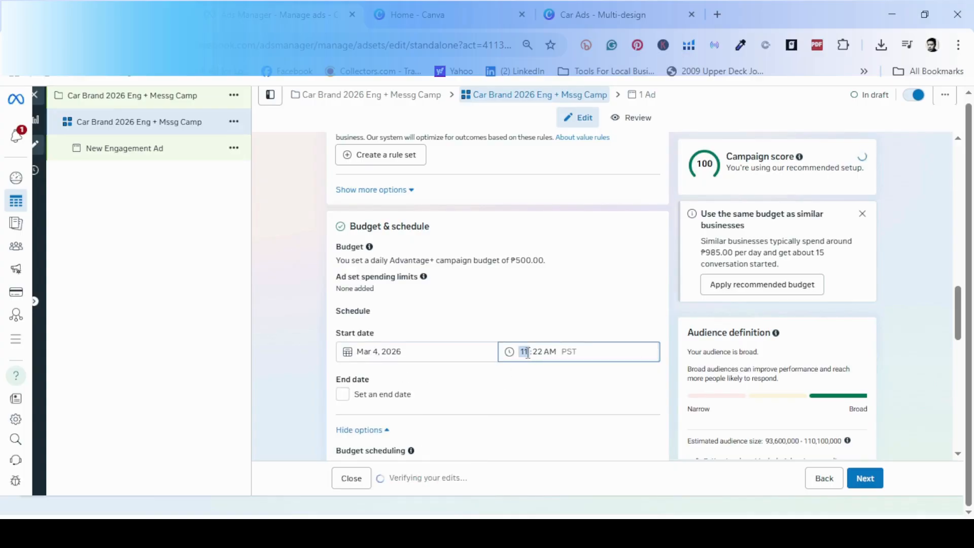
pyautogui.write('12')
pyautogui.click(538, 352)
pyautogui.write('00')
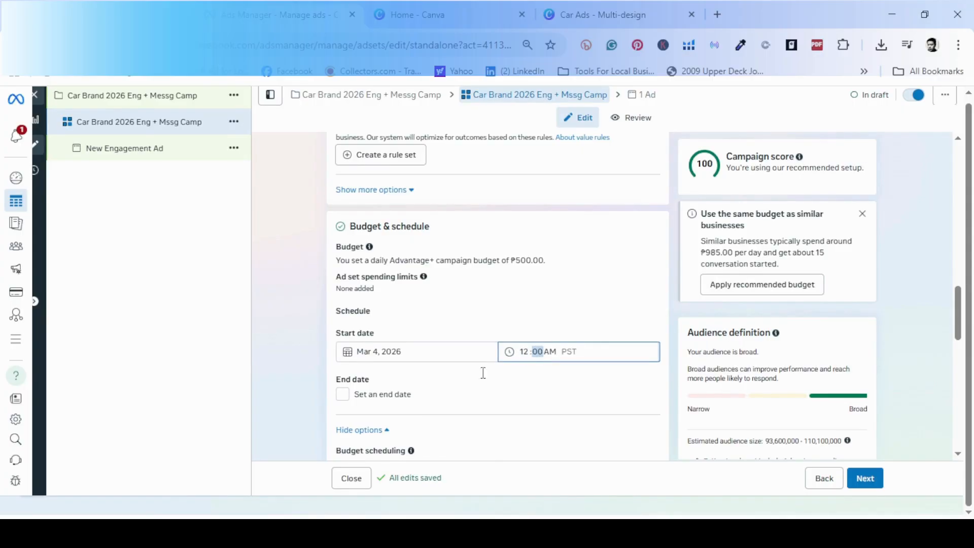
# Enable an end date for the ad set and set it to Mar 11, 2026 at 11:00 PM
pyautogui.click(344, 399)
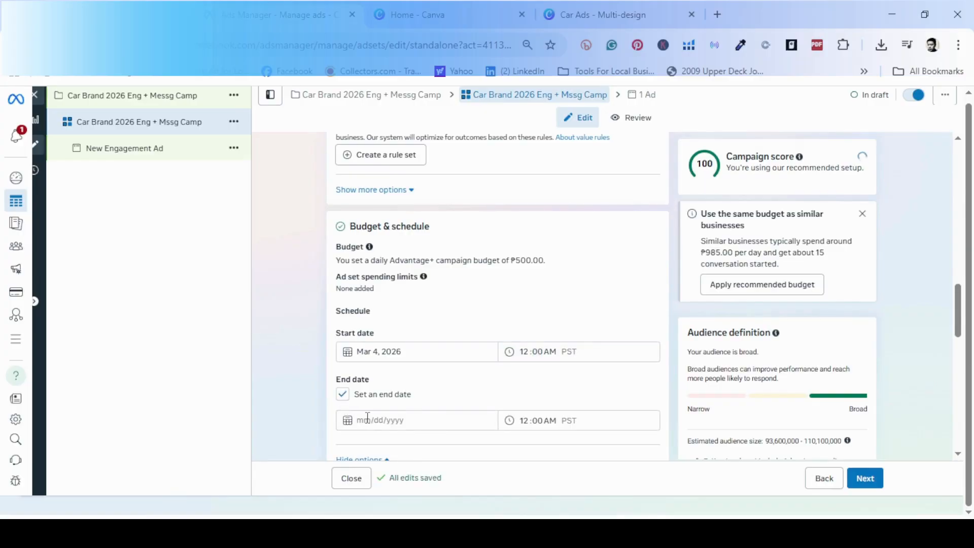
pyautogui.click(365, 420)
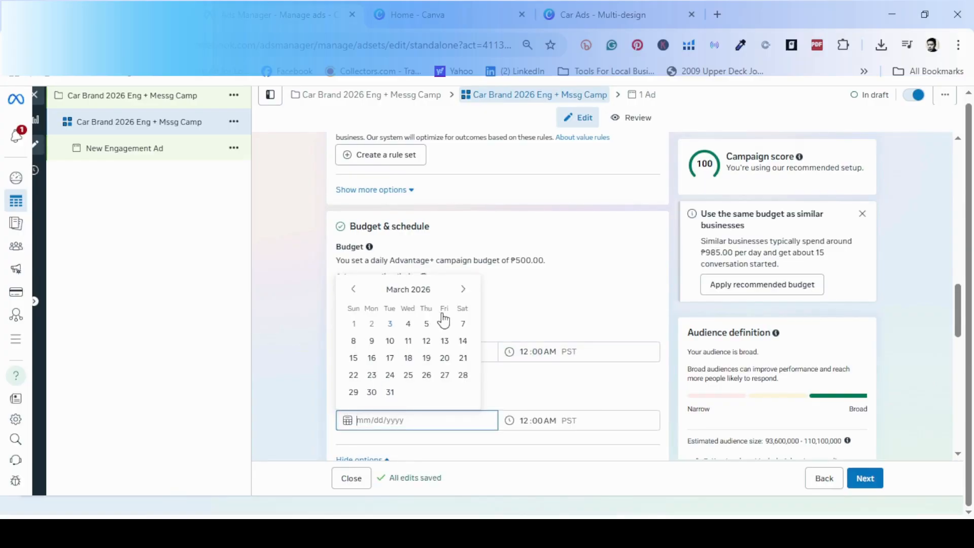
pyautogui.click(409, 341)
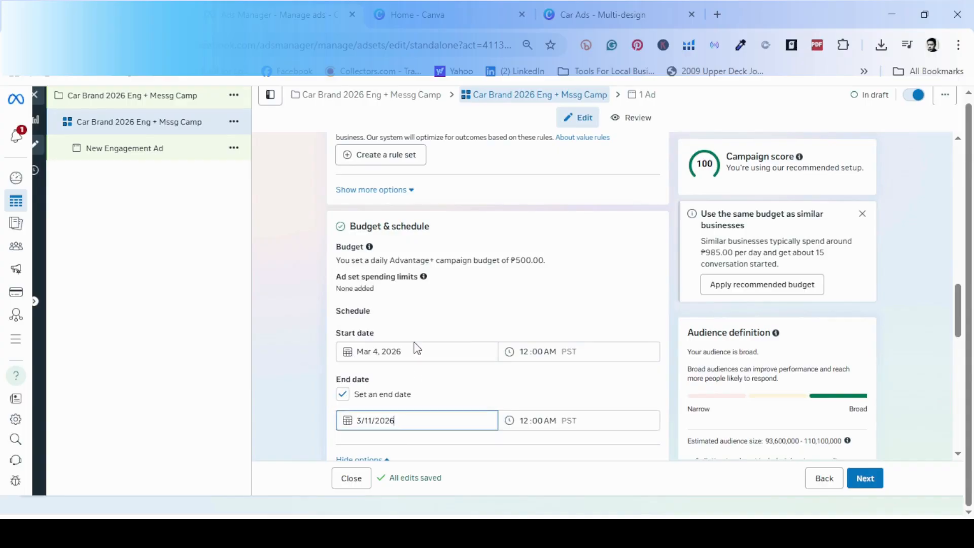
pyautogui.click(526, 421)
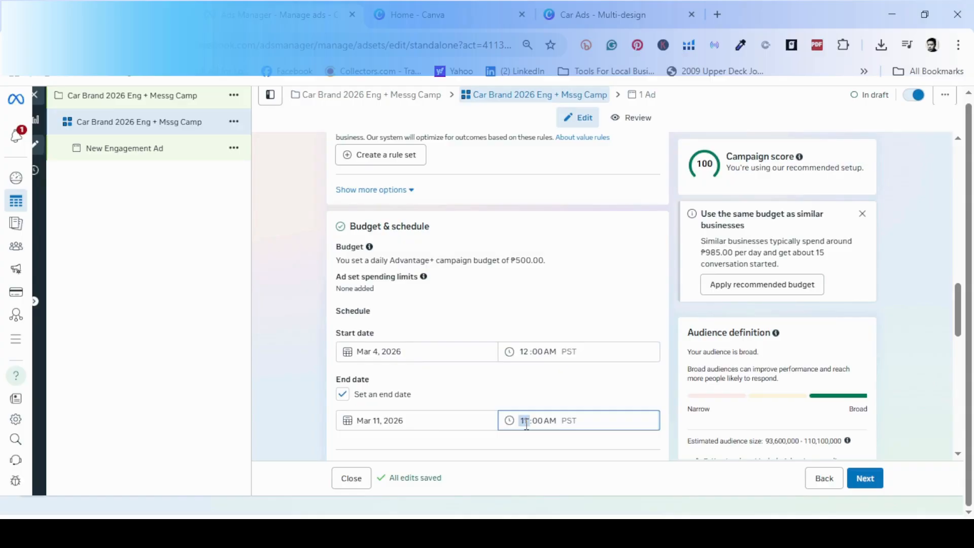
pyautogui.click(556, 422)
# Open the audience locations for editing and search for Quezon City as a location to include
pyautogui.scroll(-2, 616, 396)
pyautogui.scroll(-1, 644, 374)
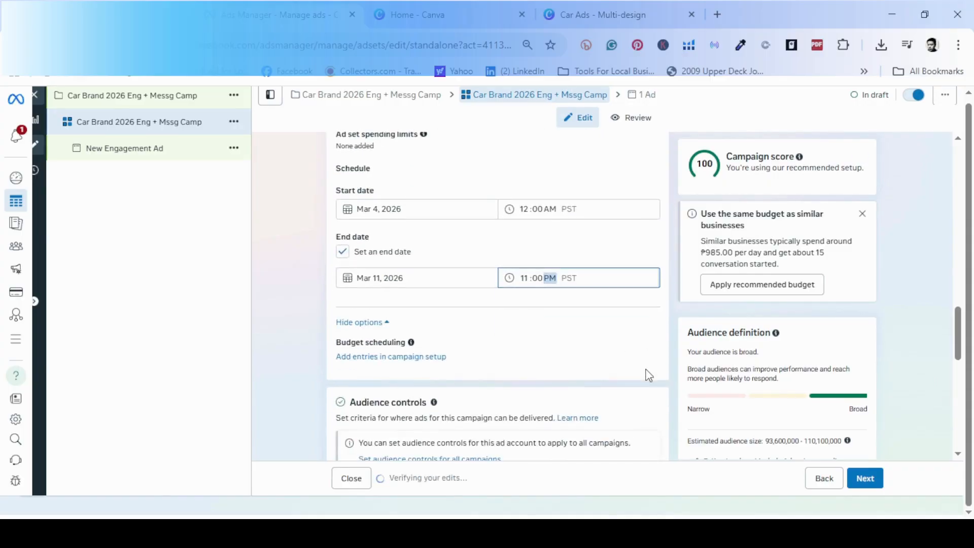
pyautogui.scroll(-1, 647, 375)
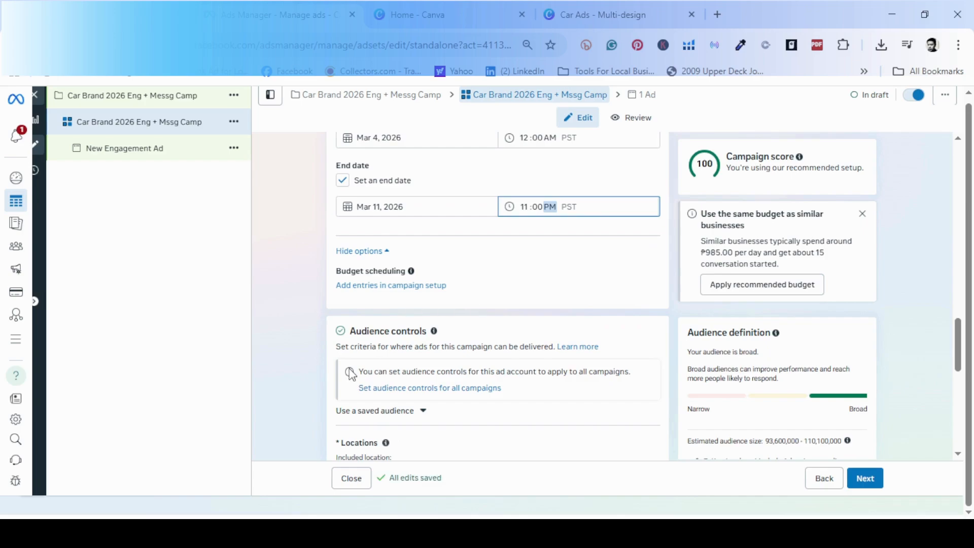
pyautogui.scroll(-2, 350, 374)
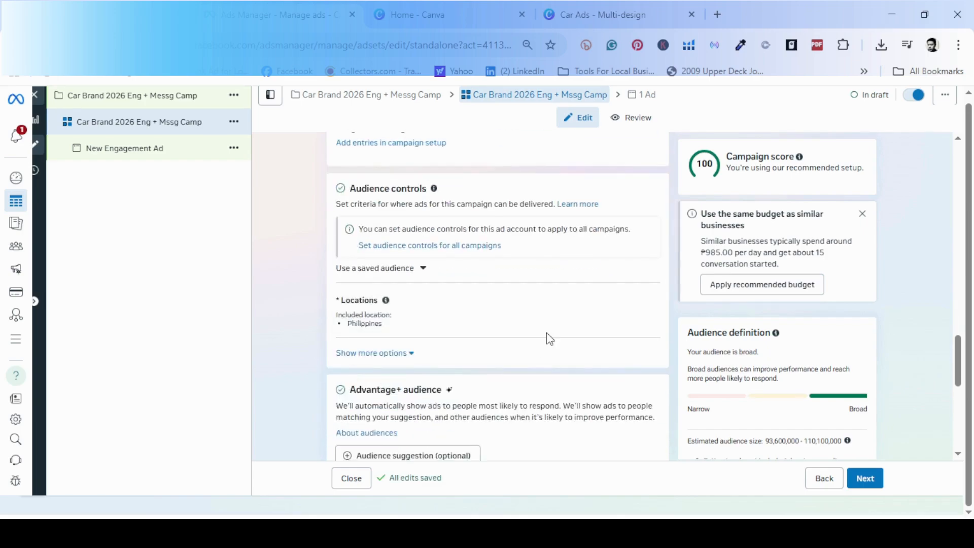
pyautogui.click(642, 304)
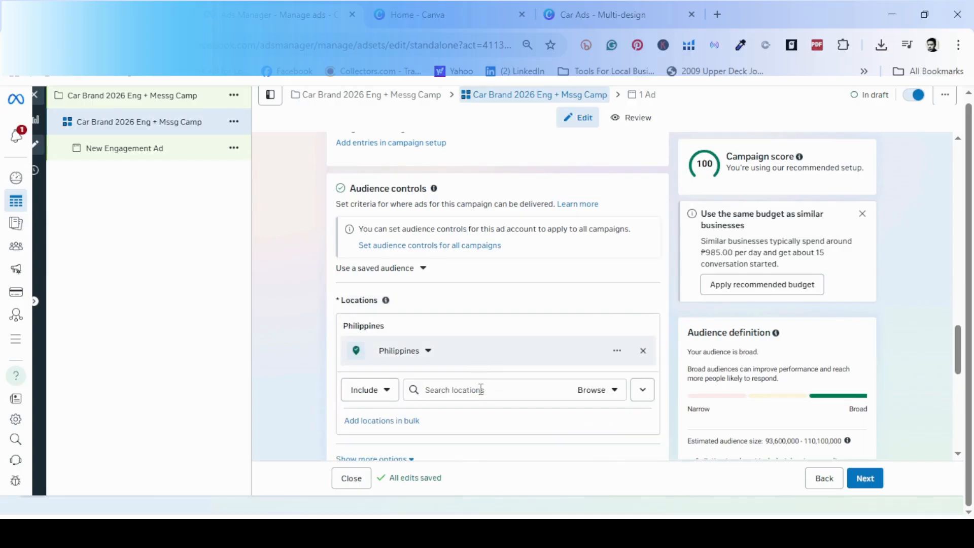
pyautogui.click(481, 389)
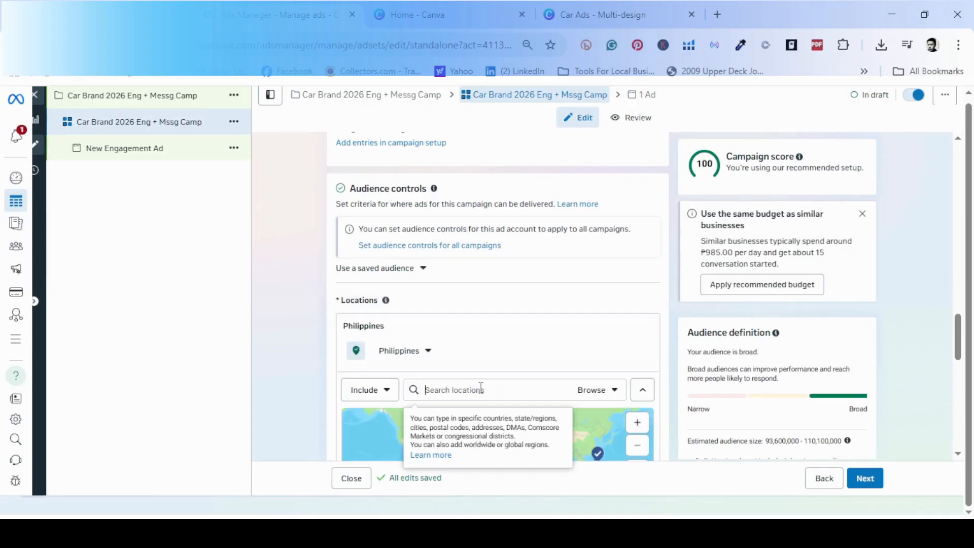
pyautogui.write('Quez')
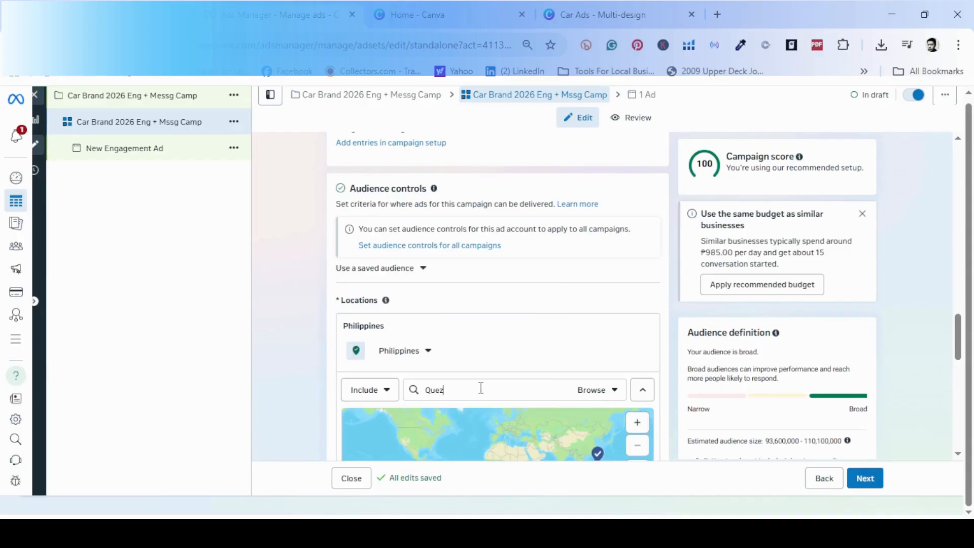
pyautogui.write('on City')
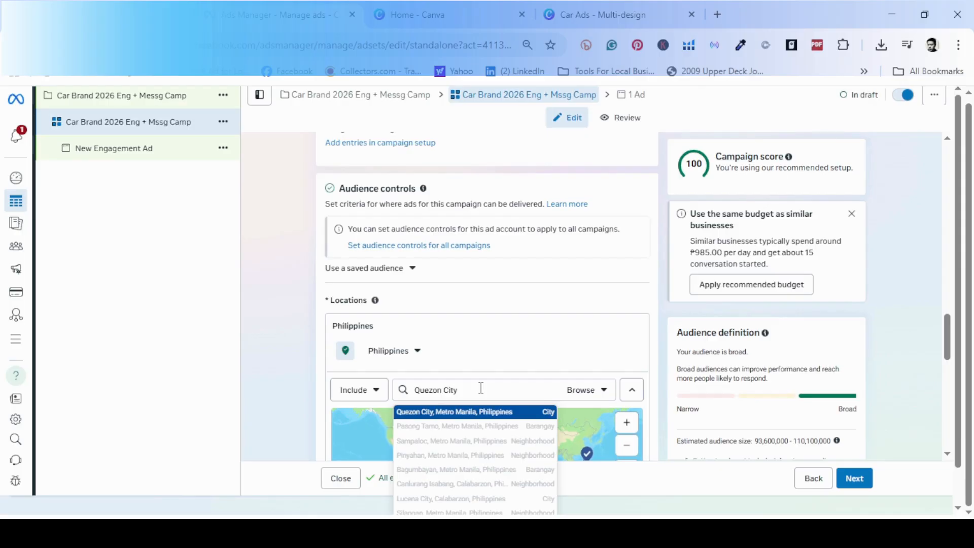
pyautogui.click(282, 387)
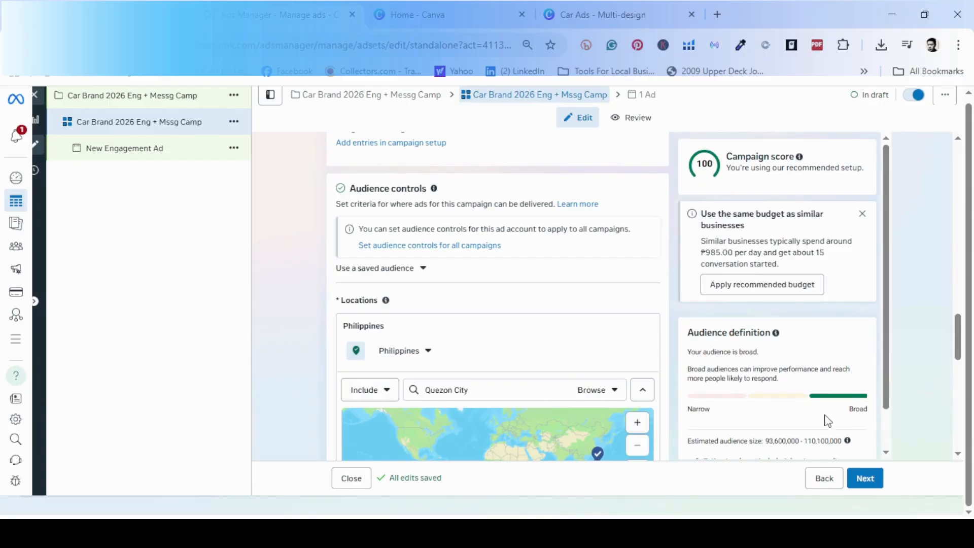
# Examine the locations map at different zoom levels to look for the target area
pyautogui.scroll(-1, 827, 415)
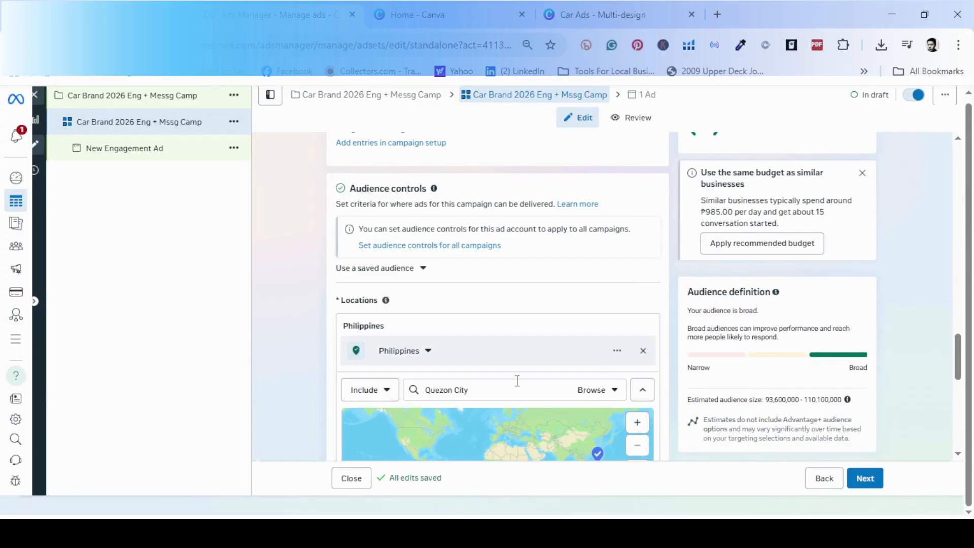
pyautogui.scroll(-3, 682, 355)
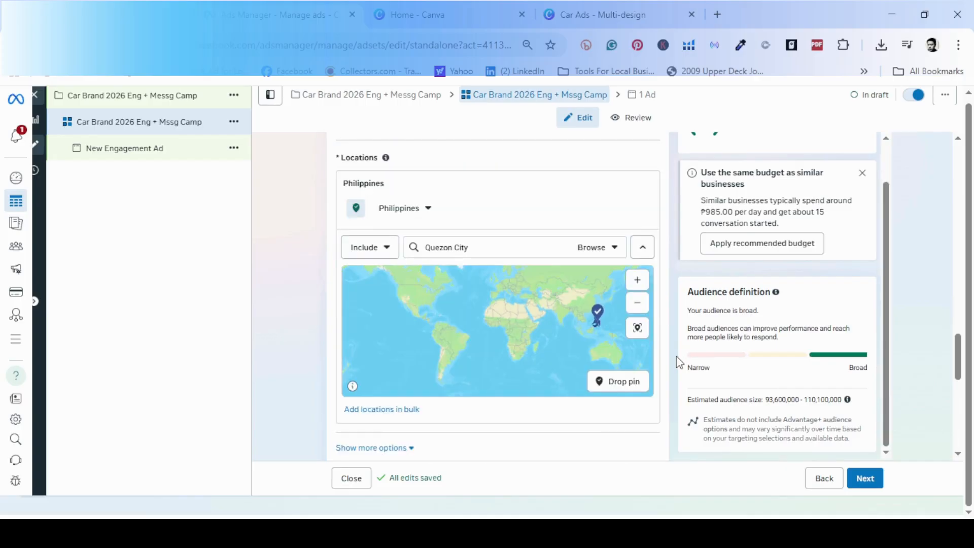
pyautogui.click(638, 282)
pyautogui.click(638, 283)
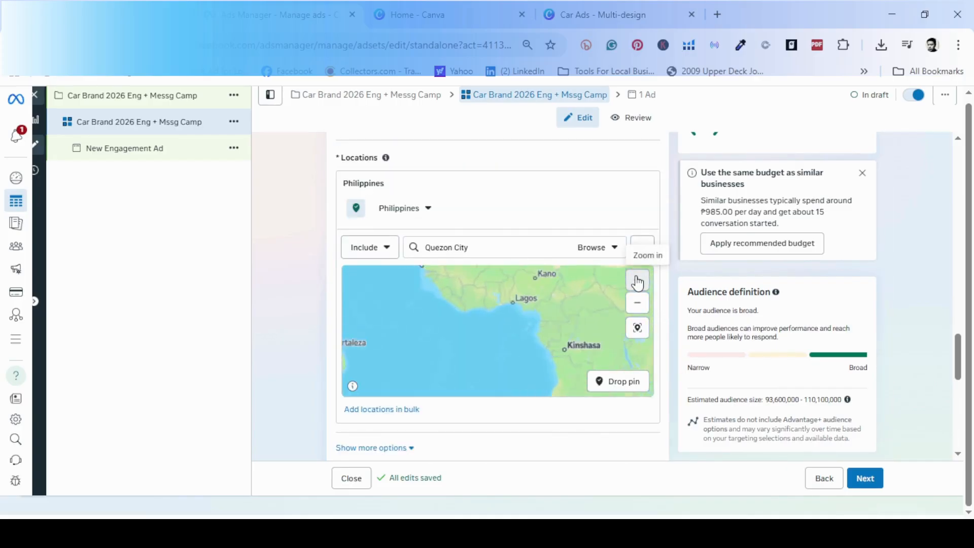
pyautogui.tripleClick(541, 249)
pyautogui.moveTo(549, 327); pyautogui.dragTo(454, 370)
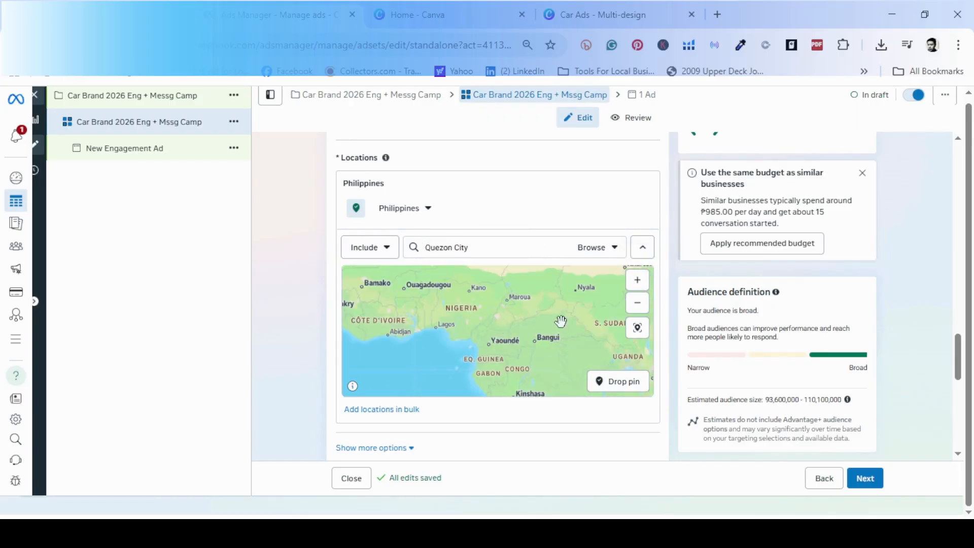
pyautogui.moveTo(561, 321); pyautogui.dragTo(437, 371)
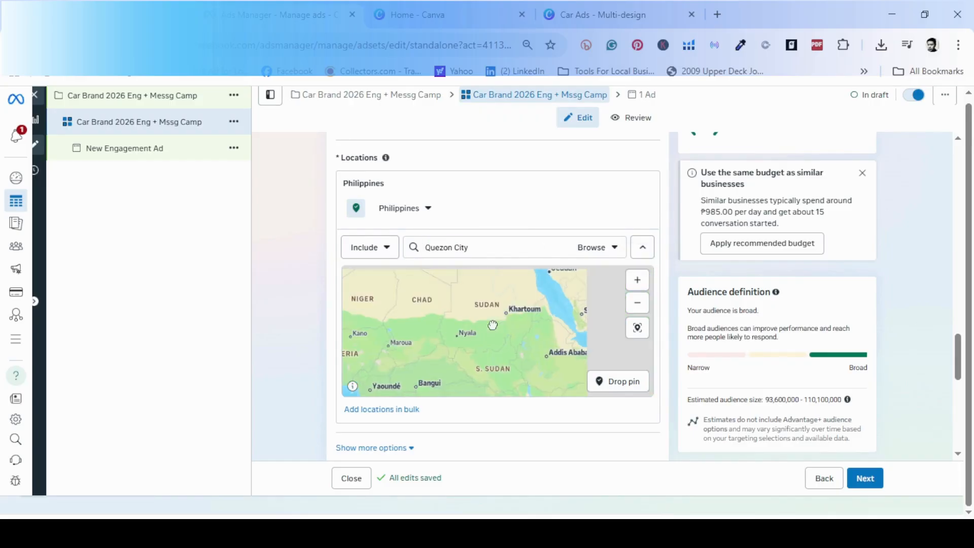
pyautogui.click(637, 303)
# Search for Quezon again and set the audience location to Quezon City, Metro Manila
pyautogui.tripleClick(500, 244)
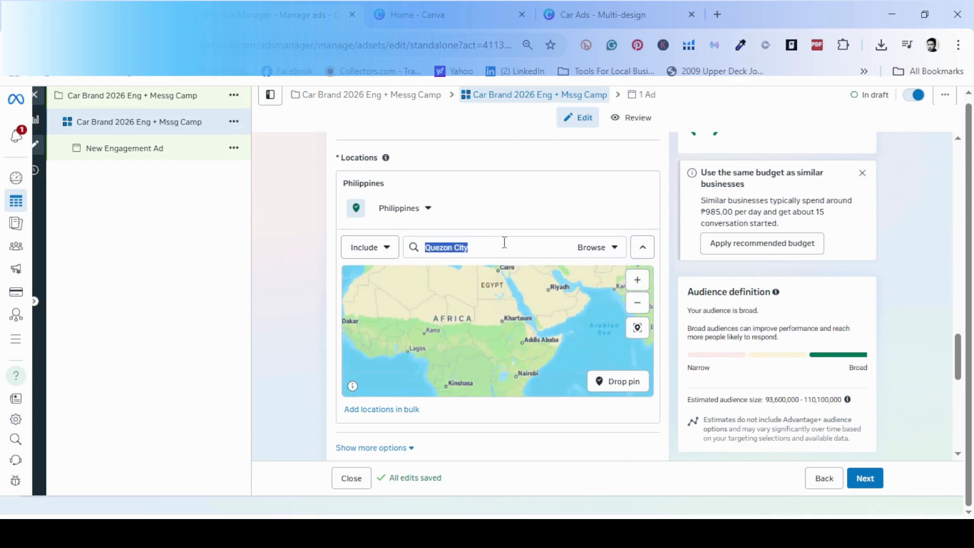
pyautogui.click(505, 242)
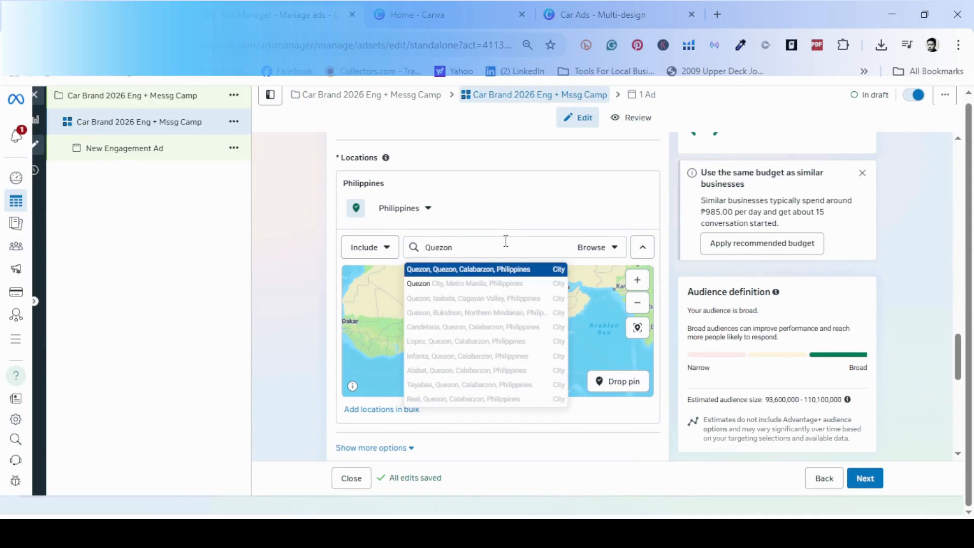
pyautogui.press('Down')
pyautogui.press('Return')
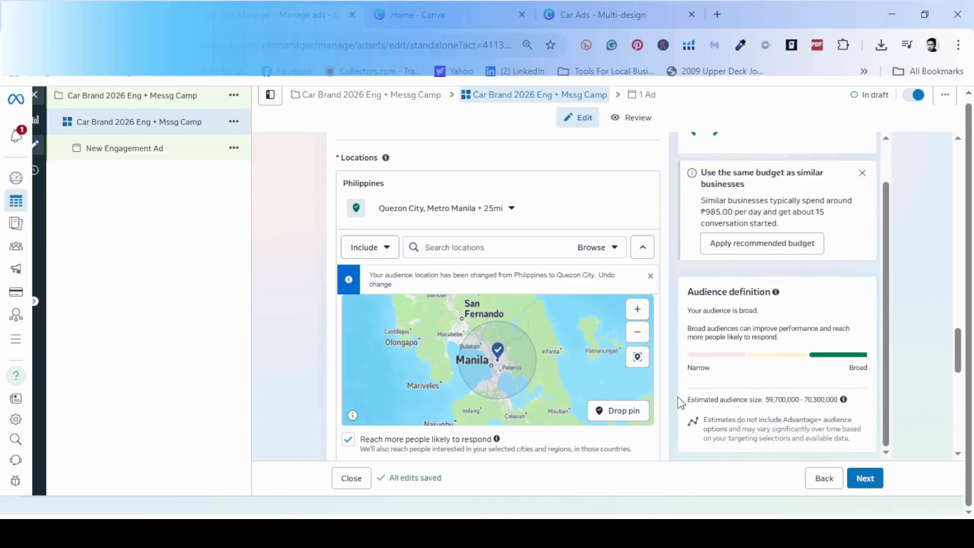
# Expand the additional audience options and set the minimum age to 25
pyautogui.scroll(-3, 677, 401)
pyautogui.scroll(-2, 675, 401)
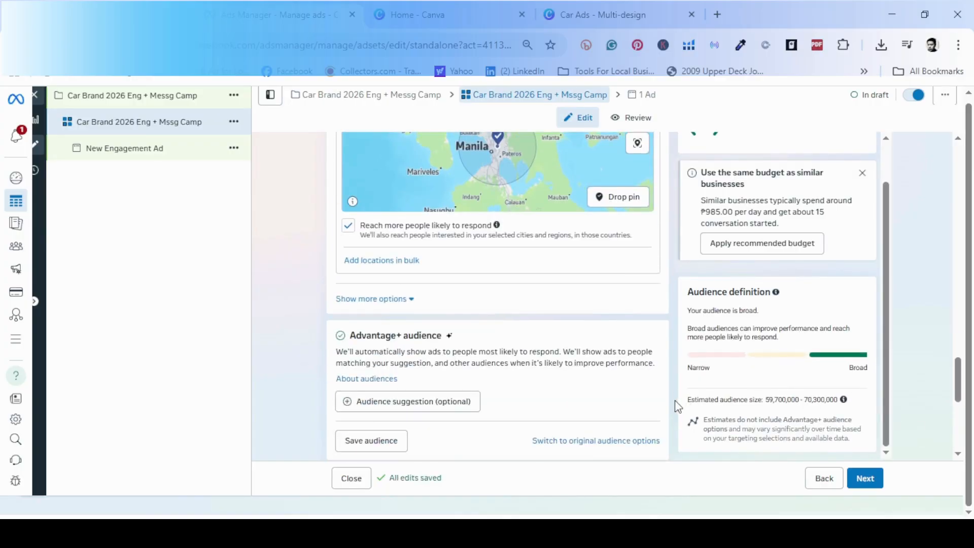
pyautogui.click(395, 305)
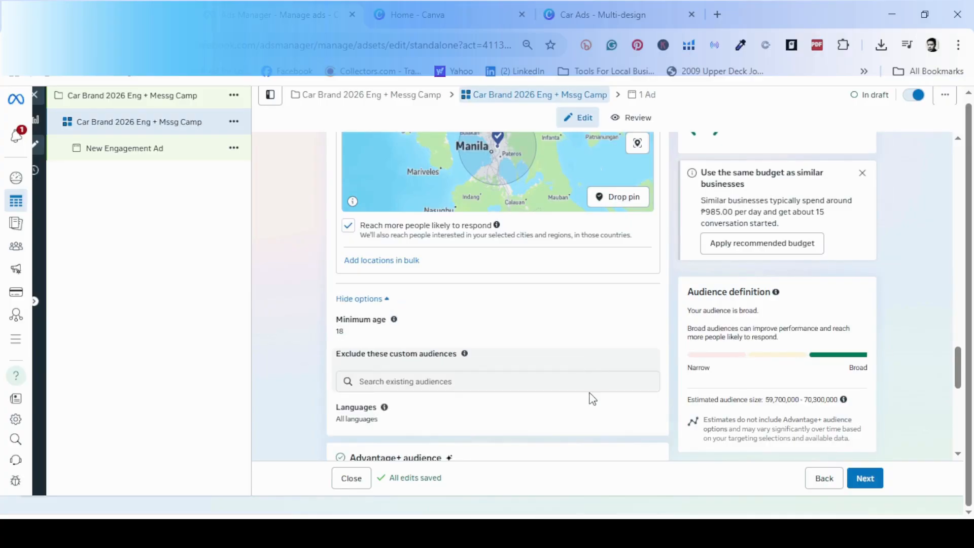
pyautogui.scroll(-1, 592, 399)
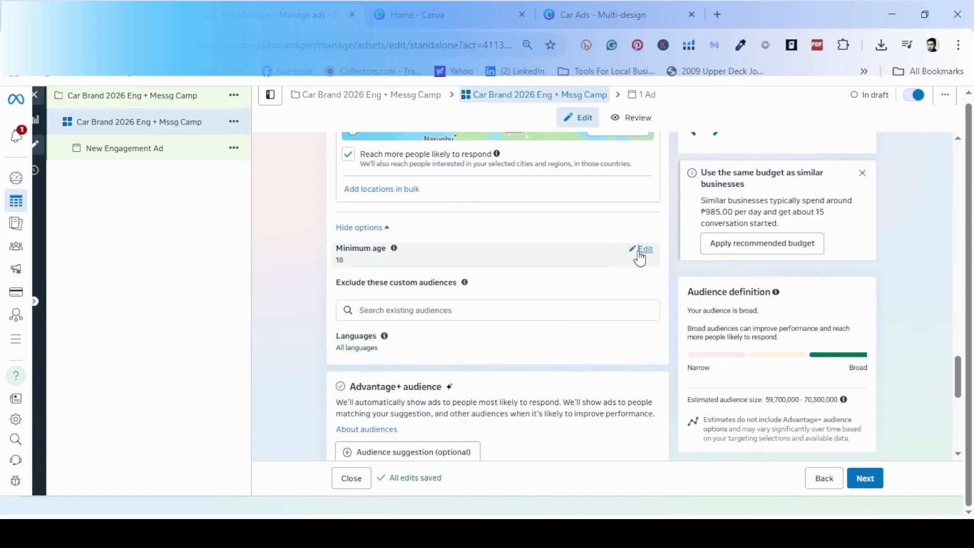
pyautogui.click(638, 252)
pyautogui.click(379, 266)
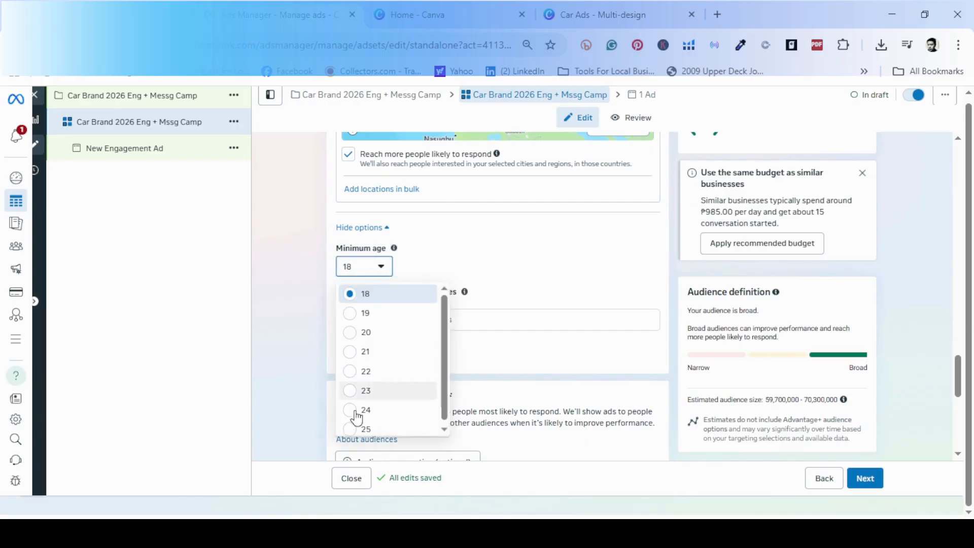
pyautogui.click(393, 429)
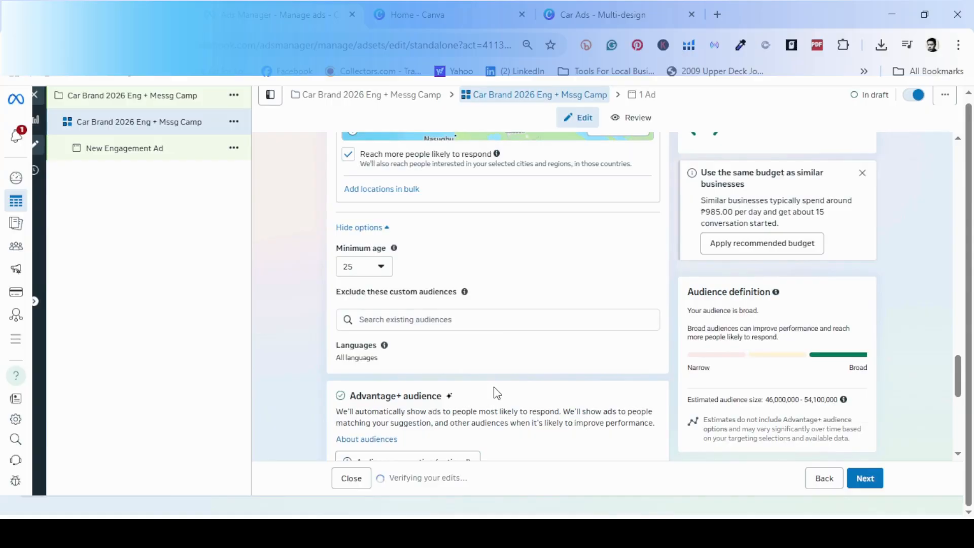
# Review the ad set's Advantage+ audience, ad transparency and placements sections
pyautogui.scroll(-3, 496, 393)
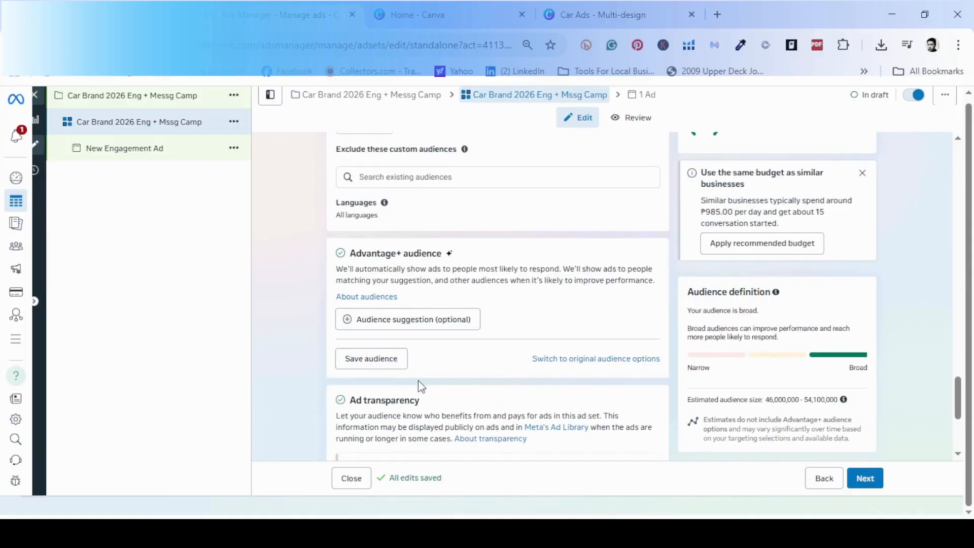
pyautogui.scroll(-1, 419, 386)
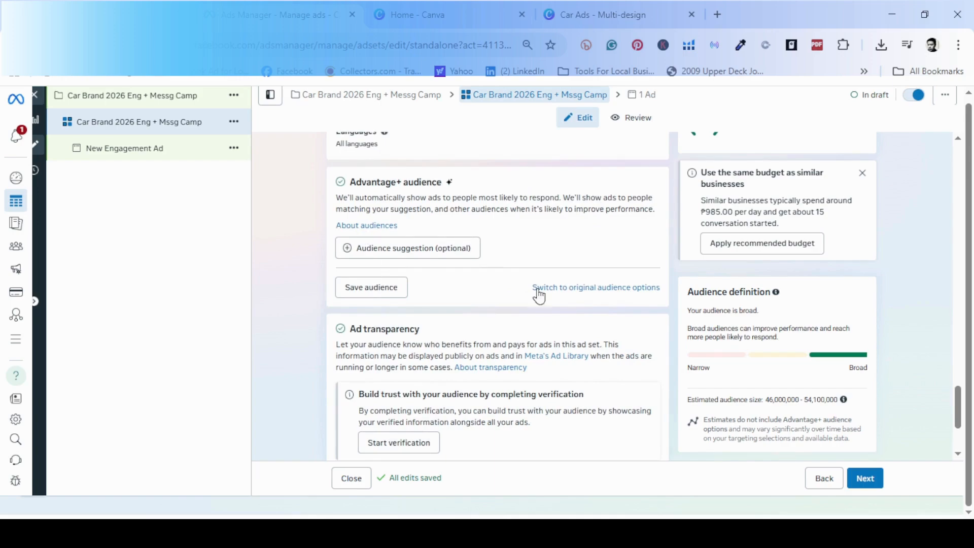
pyautogui.scroll(-1, 428, 343)
pyautogui.scroll(2, 428, 343)
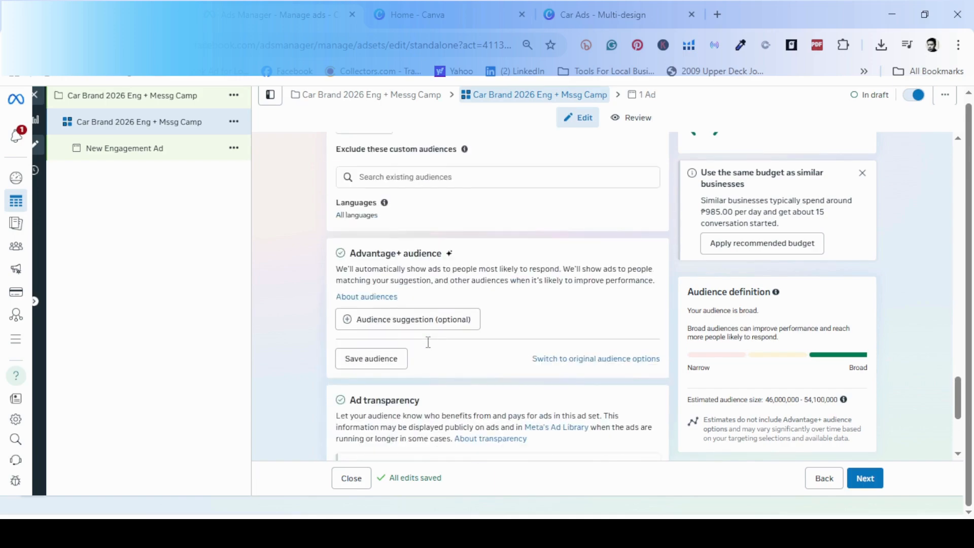
pyautogui.scroll(-3, 442, 331)
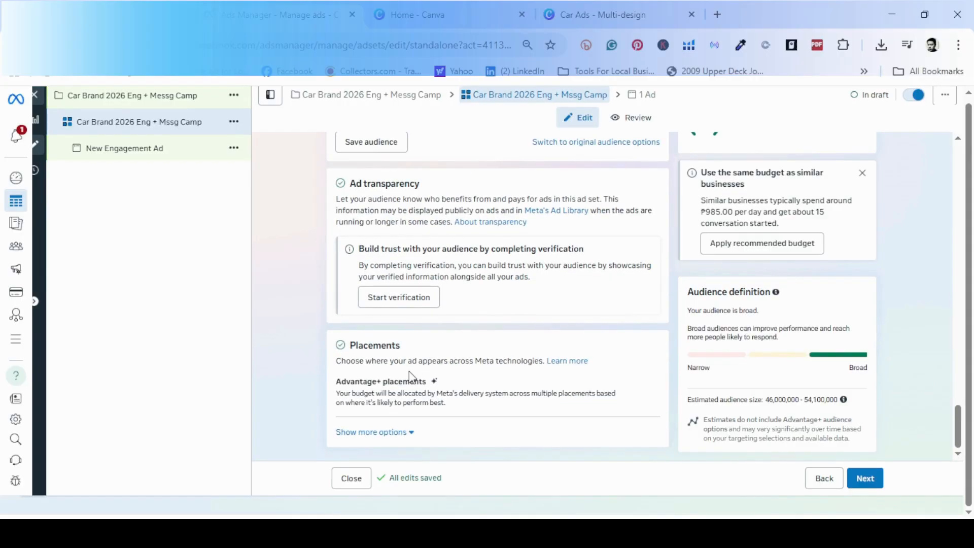
pyautogui.scroll(1, 517, 412)
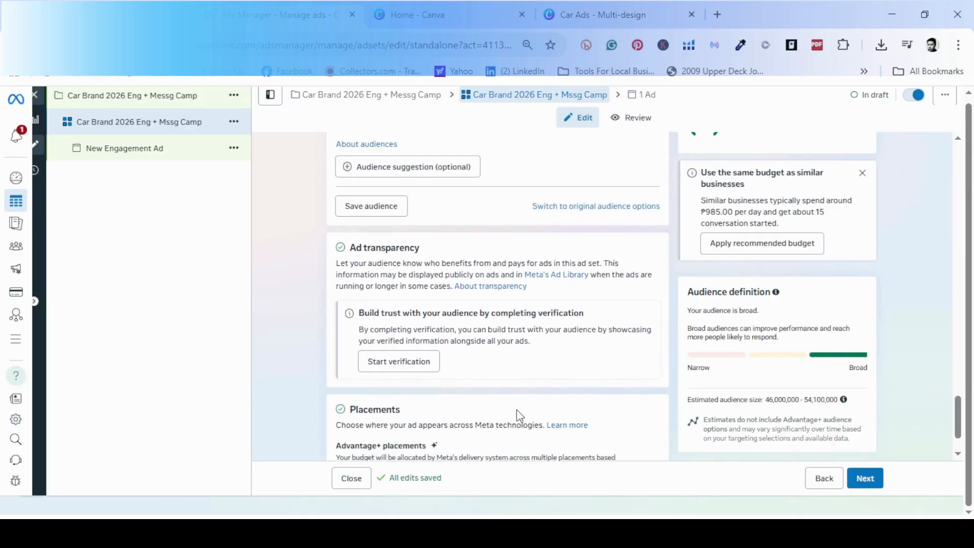
pyautogui.scroll(2, 517, 409)
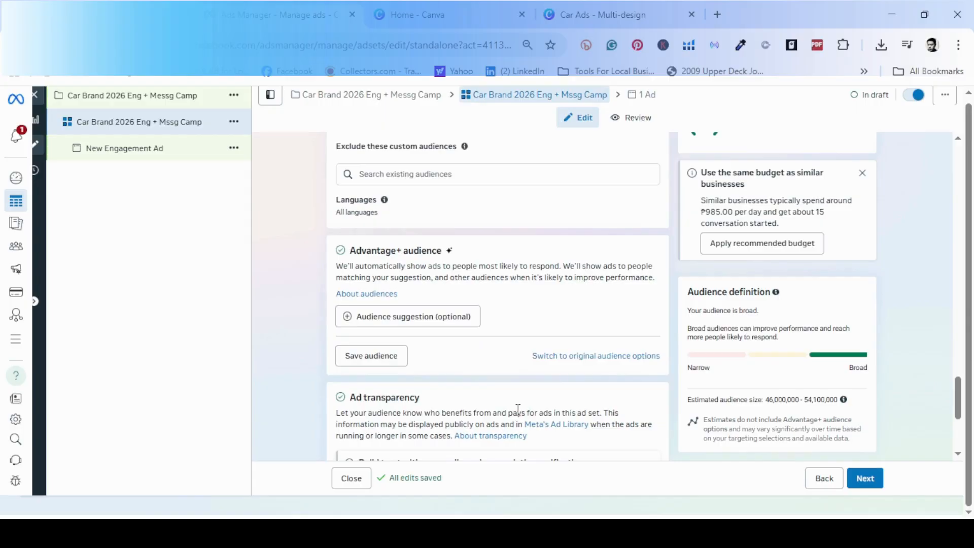
pyautogui.scroll(1, 518, 409)
pyautogui.scroll(1, 520, 416)
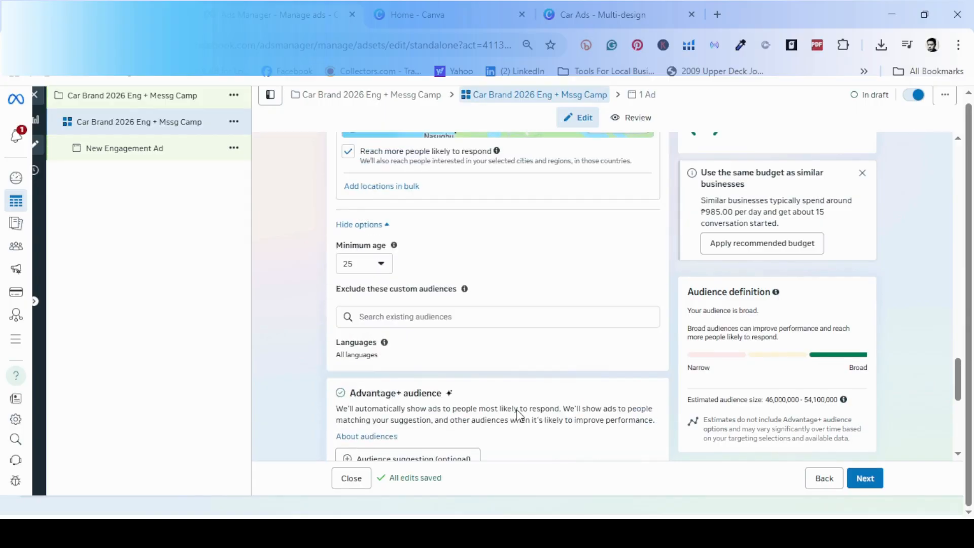
# Examine the targeted radius around Quezon City and its neighbouring cities on the locations map
pyautogui.scroll(4, 517, 410)
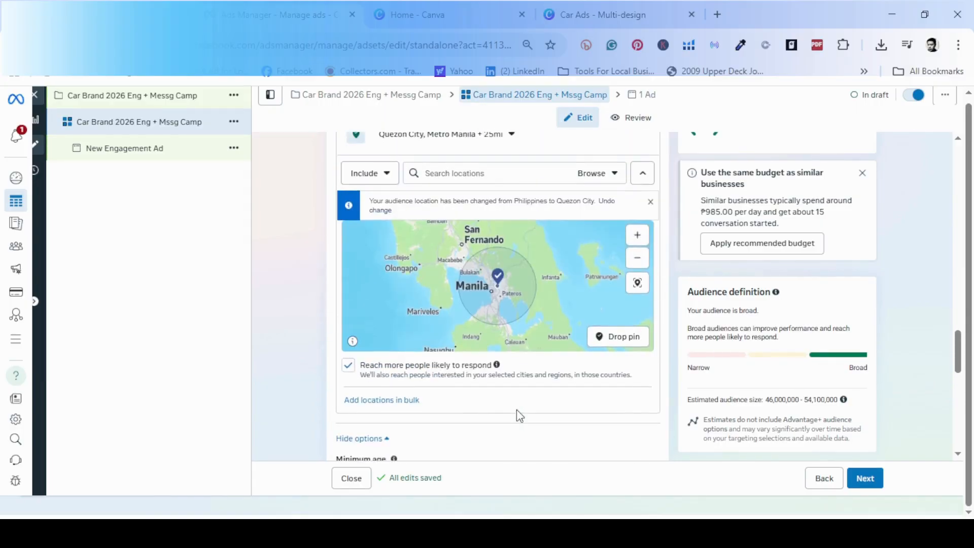
pyautogui.scroll(5, 517, 409)
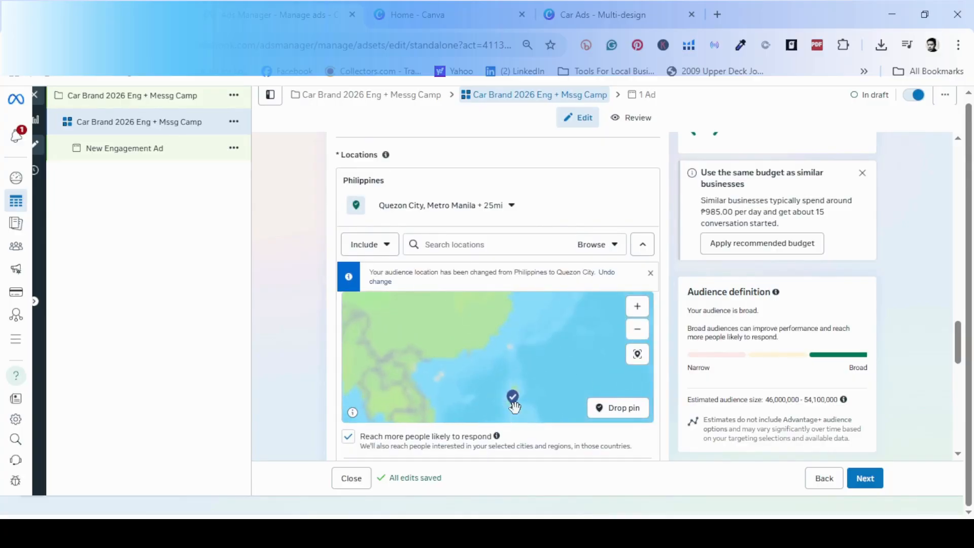
pyautogui.scroll(2, 515, 407)
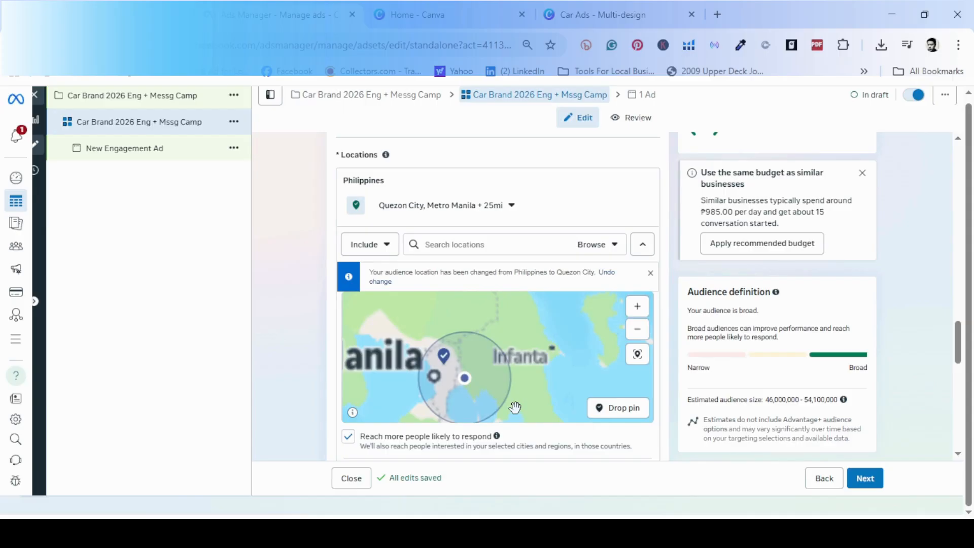
pyautogui.scroll(4, 515, 408)
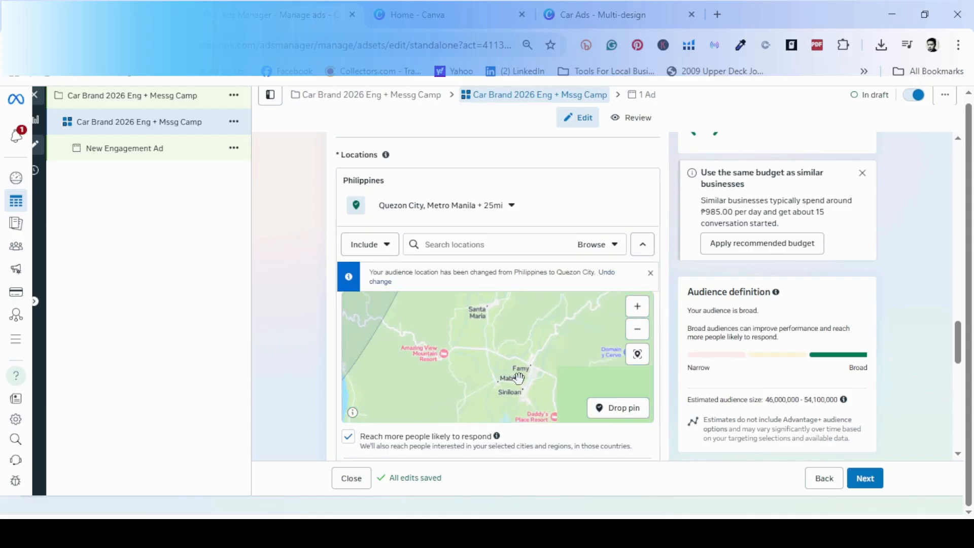
pyautogui.scroll(-3, 558, 348)
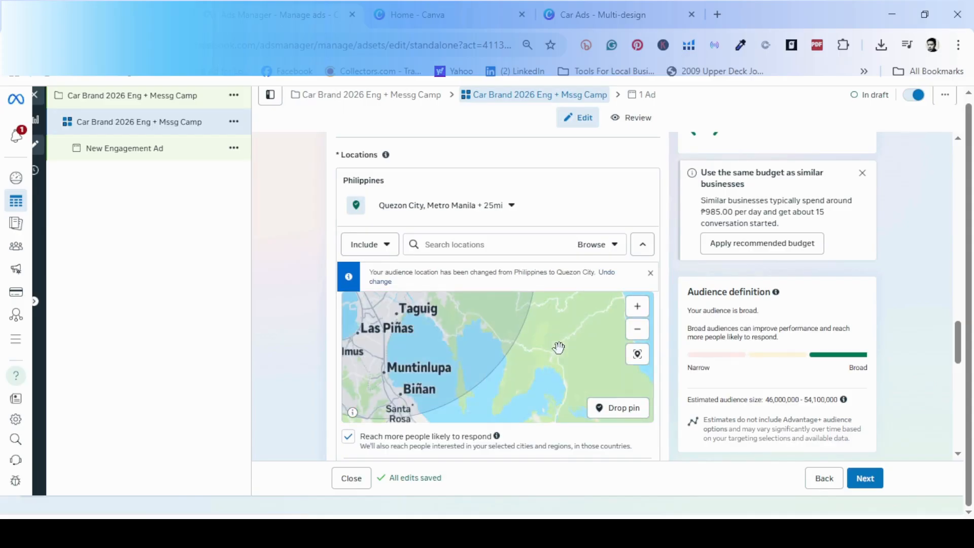
pyautogui.scroll(-1, 559, 348)
pyautogui.scroll(2, 558, 348)
pyautogui.scroll(-1, 559, 348)
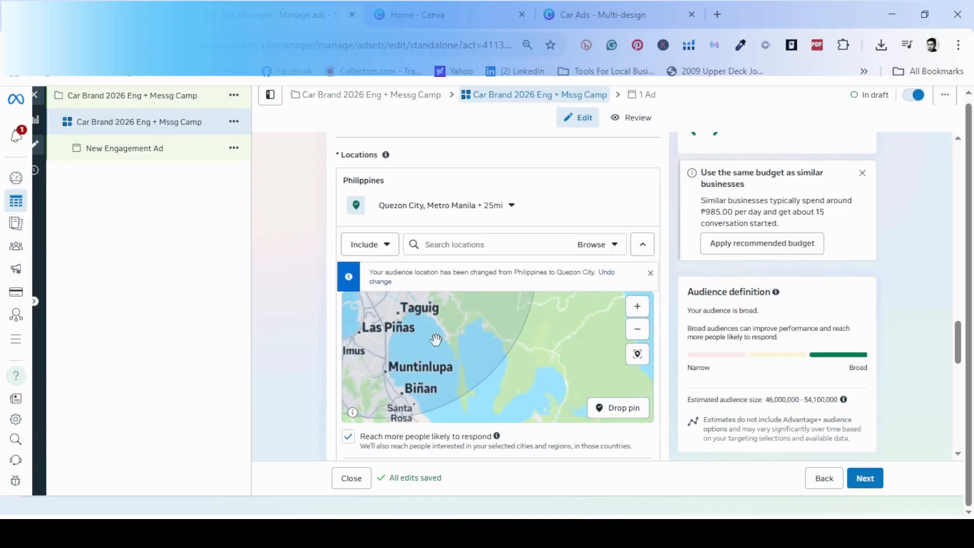
pyautogui.moveTo(437, 339); pyautogui.dragTo(557, 403)
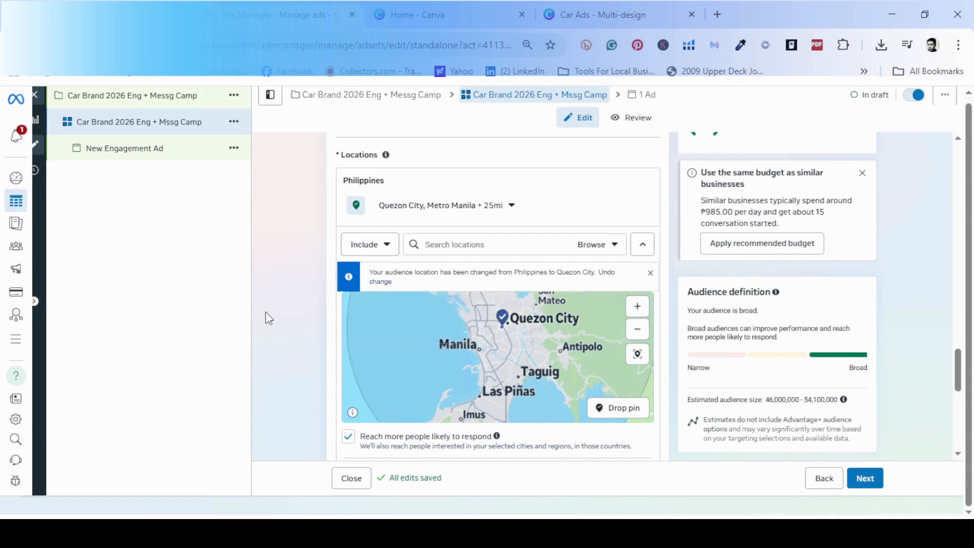
# Continue to the ad level and rename the ad as "Car Brand 2026 Eng + Mssg Camp"
pyautogui.scroll(-4, 270, 310)
pyautogui.scroll(-4, 675, 407)
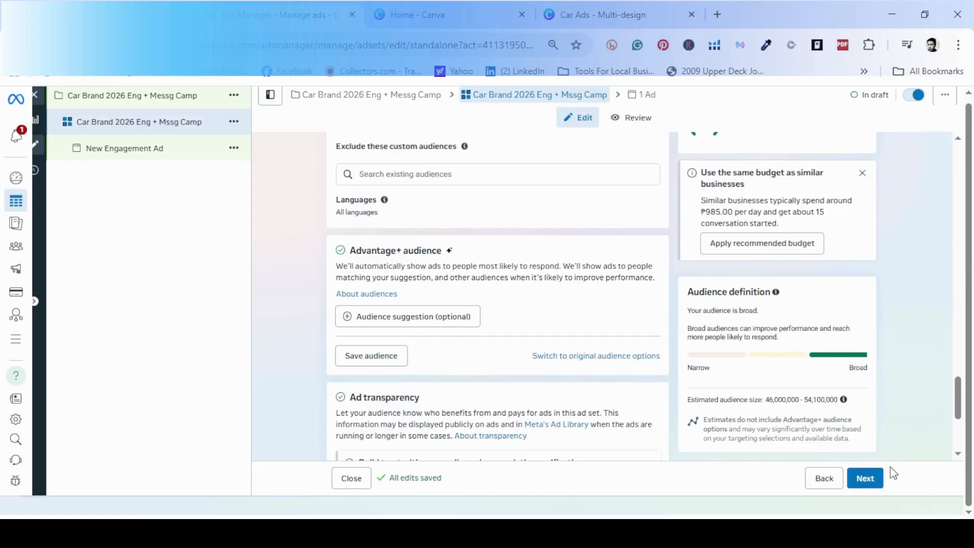
pyautogui.click(865, 479)
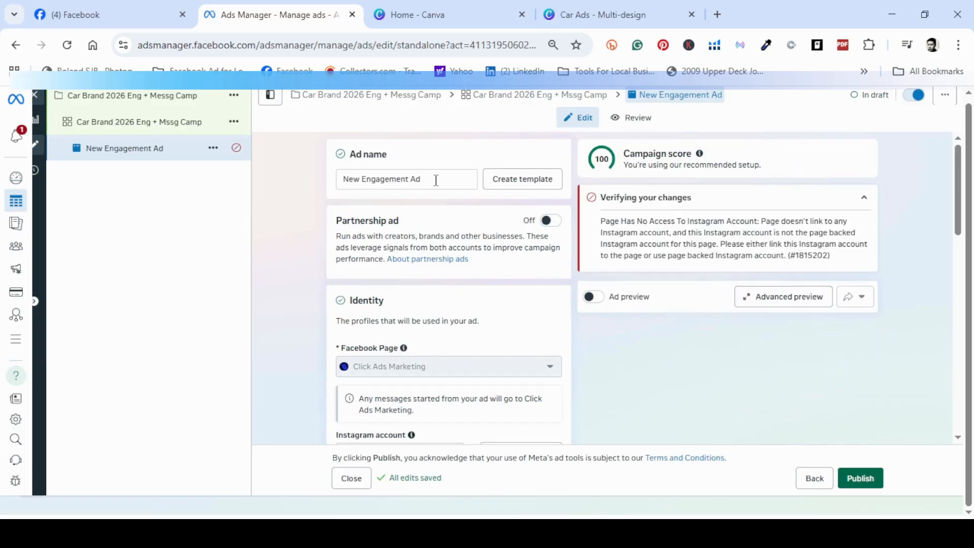
pyautogui.click(436, 180)
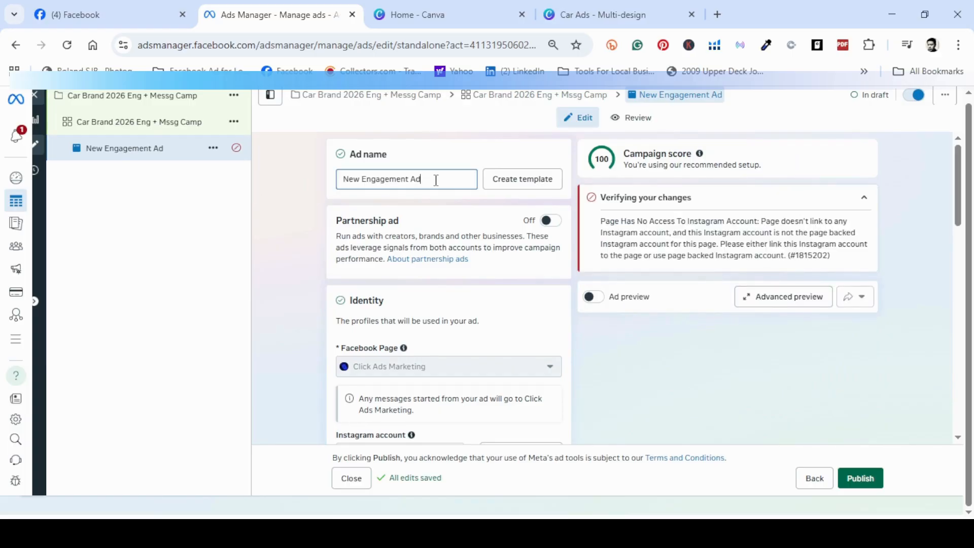
pyautogui.press('BackSpace')
pyautogui.press('BackSpace')
pyautogui.press('BackSpace')
pyautogui.press('BackSpace')
pyautogui.press('BackSpace')
pyautogui.press('BackSpace')
pyautogui.press('BackSpace')
pyautogui.press('BackSpace')
pyautogui.press('BackSpace')
pyautogui.press('BackSpace')
pyautogui.press('BackSpace')
pyautogui.press('BackSpace')
pyautogui.press('BackSpace')
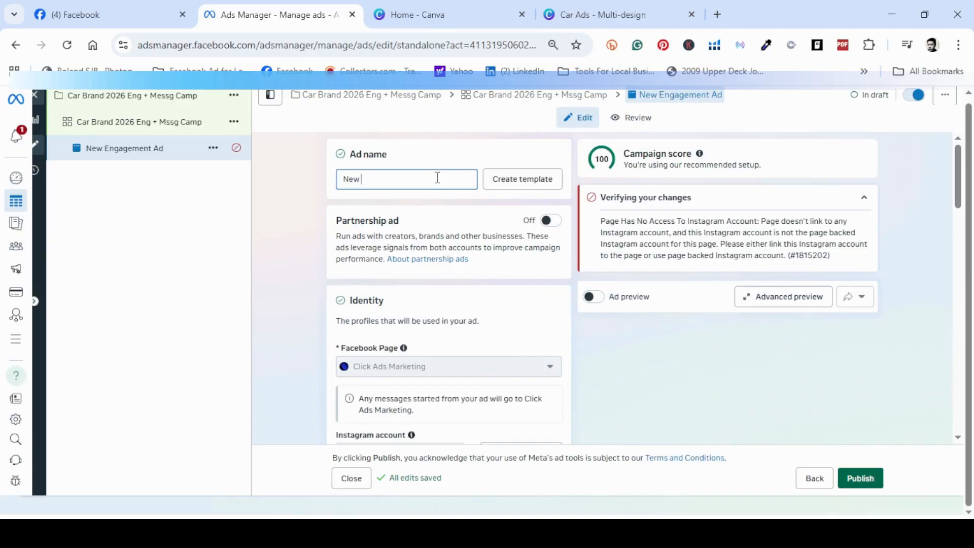
pyautogui.press('BackSpace')
pyautogui.press('BackSpace')
pyautogui.press('BackSpace')
pyautogui.press('BackSpace')
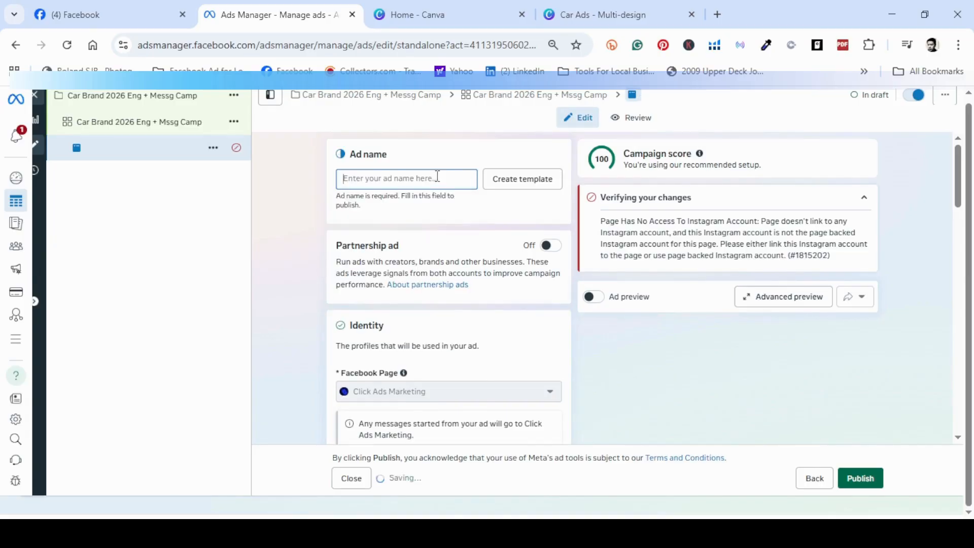
pyautogui.write('Car Brn')
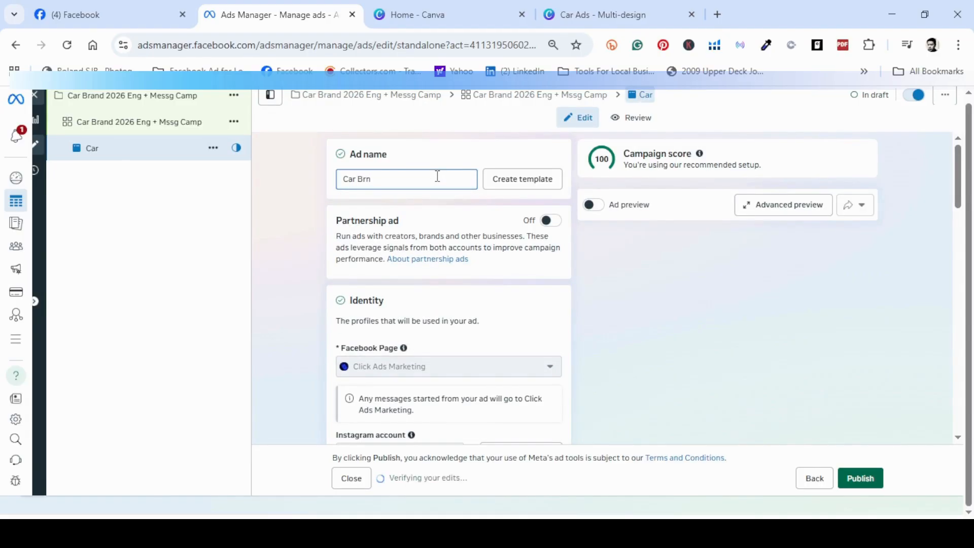
pyautogui.press('BackSpace')
pyautogui.write('and')
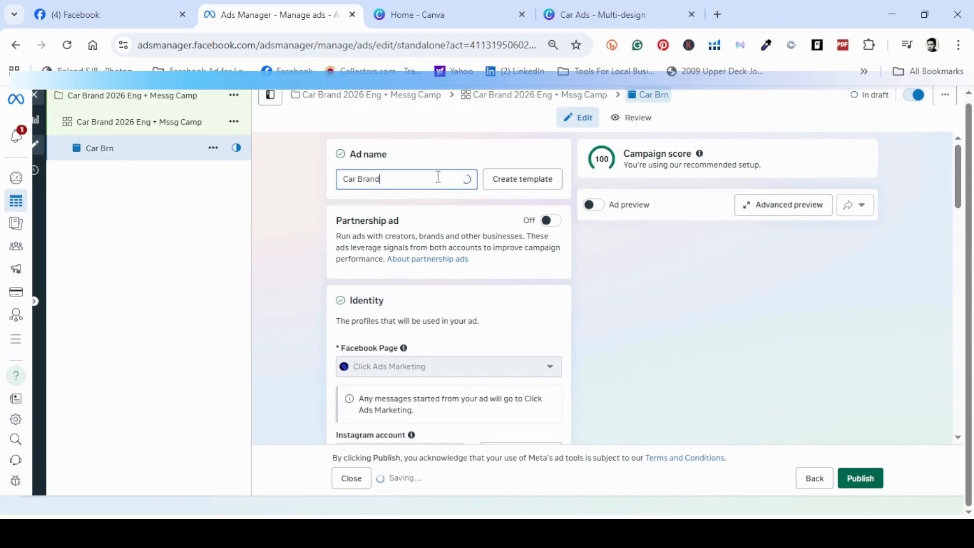
pyautogui.write(' 2026')
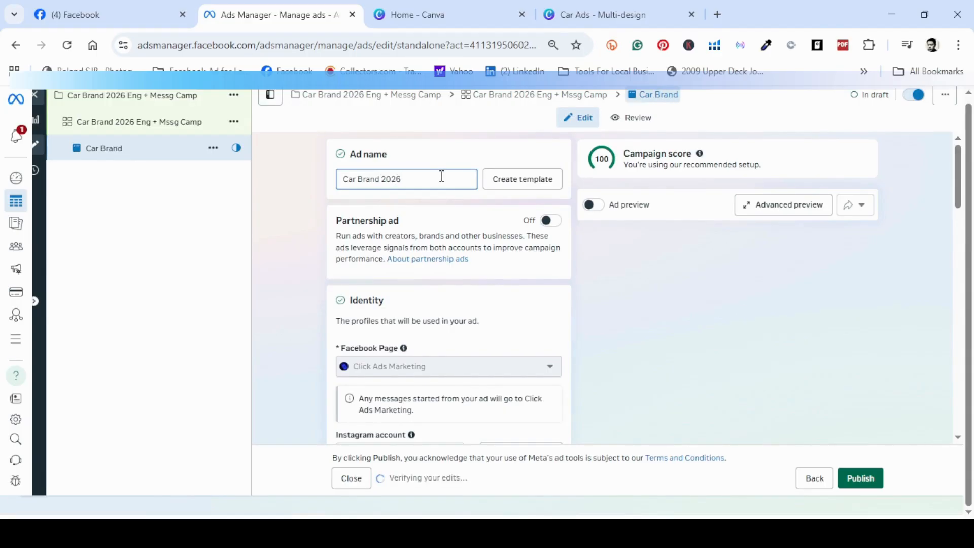
pyautogui.write(' Eng + Q')
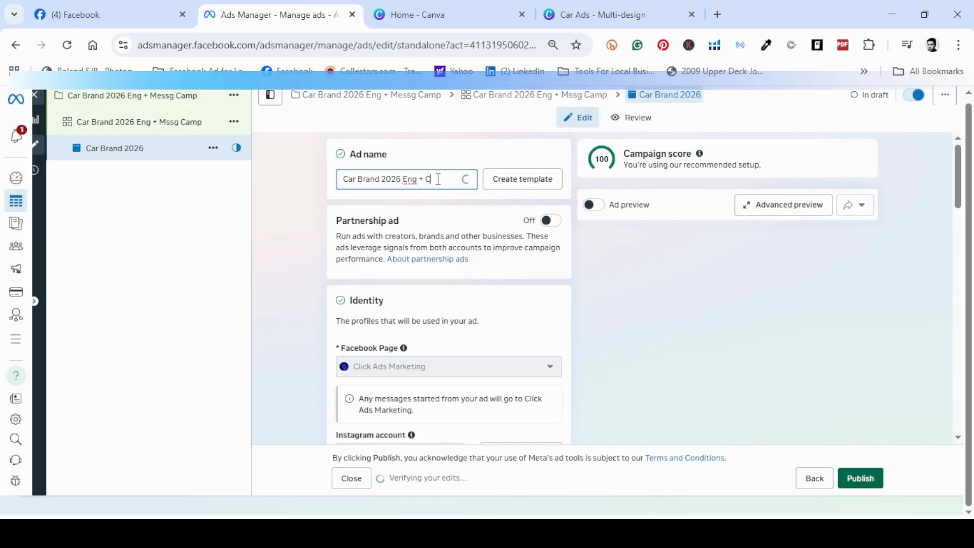
pyautogui.press('BackSpace')
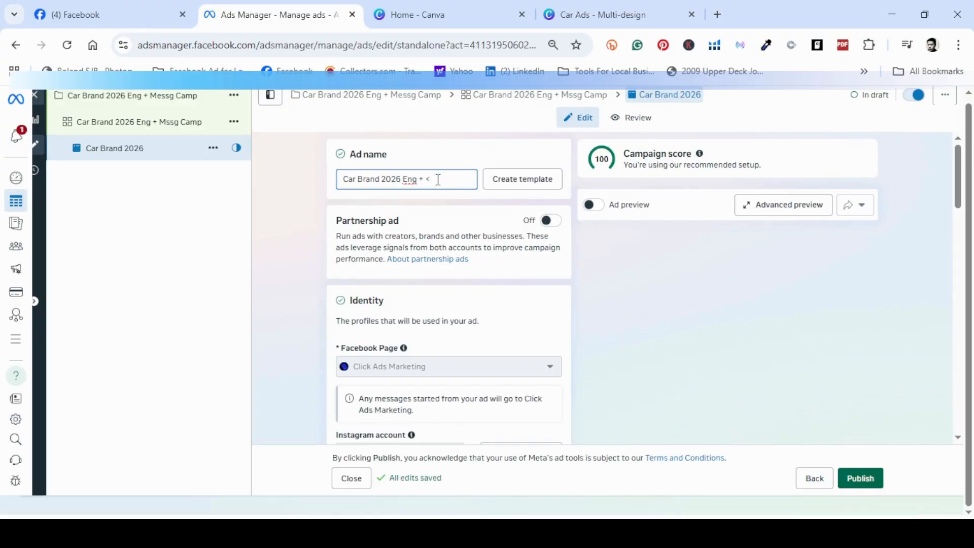
pyautogui.write('<')
pyautogui.press('BackSpace')
pyautogui.write('Mssg')
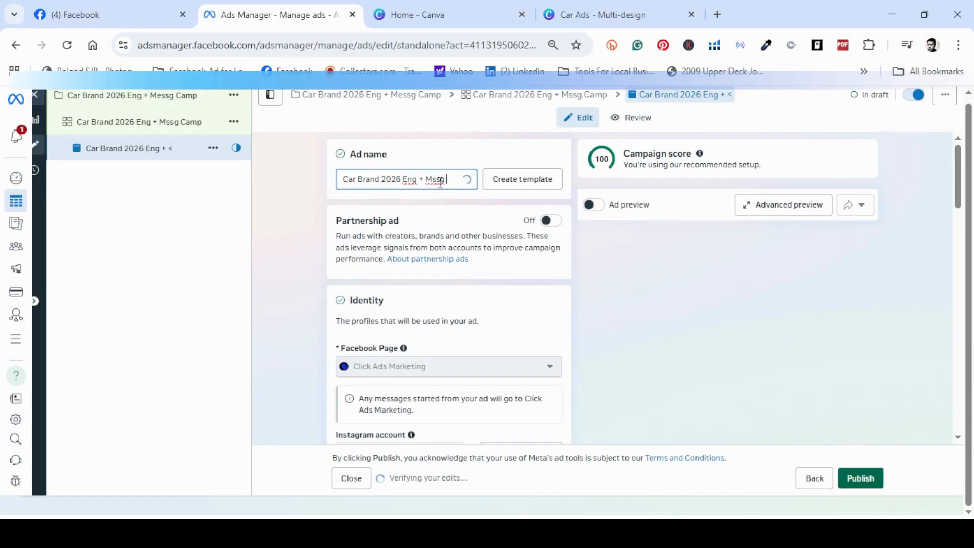
pyautogui.write(' Camp')
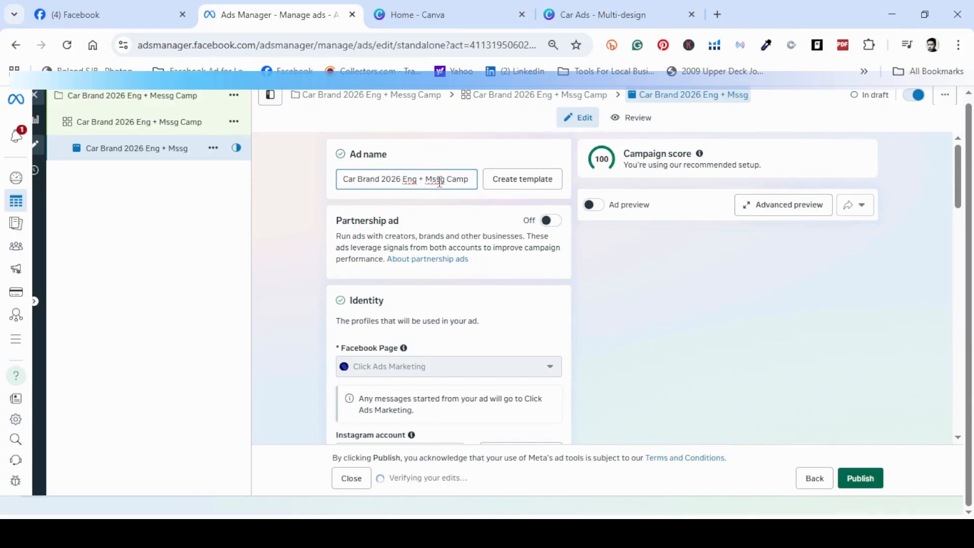
pyautogui.click(310, 339)
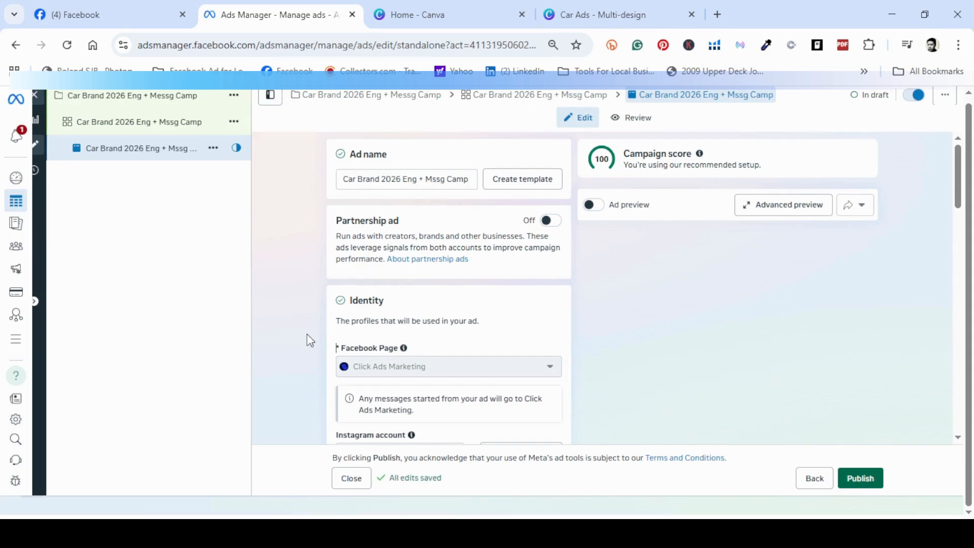
# Keep the ad setup on Create ad
pyautogui.scroll(-3, 307, 335)
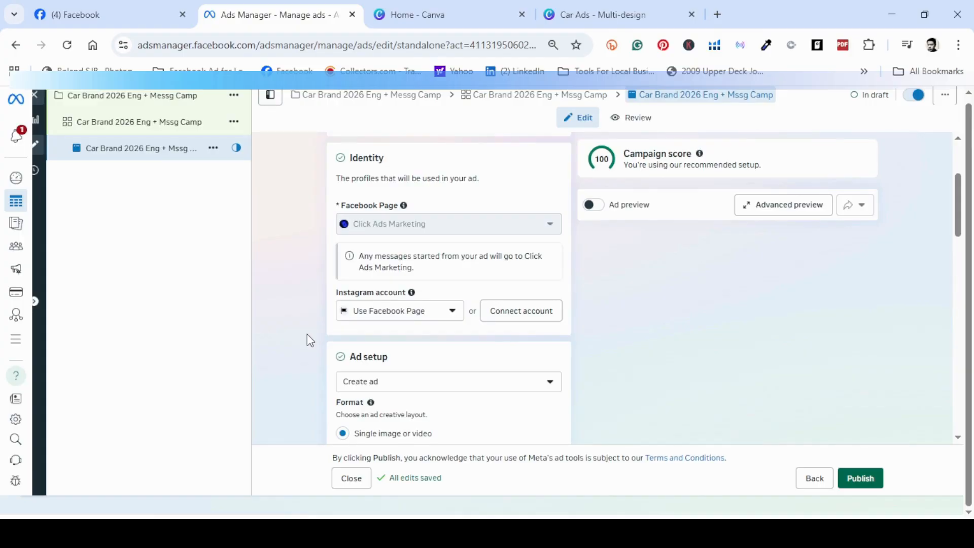
pyautogui.scroll(-2, 306, 334)
pyautogui.click(417, 311)
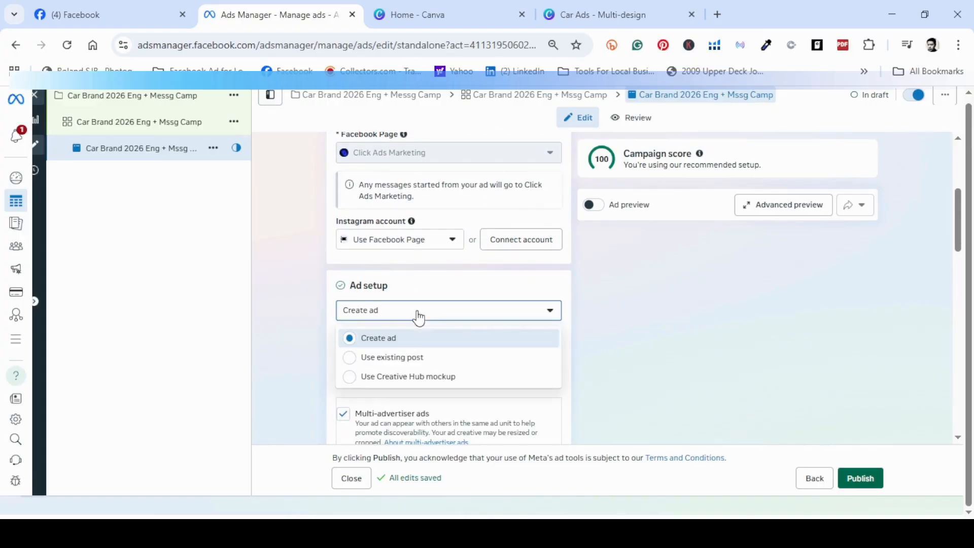
pyautogui.click(398, 337)
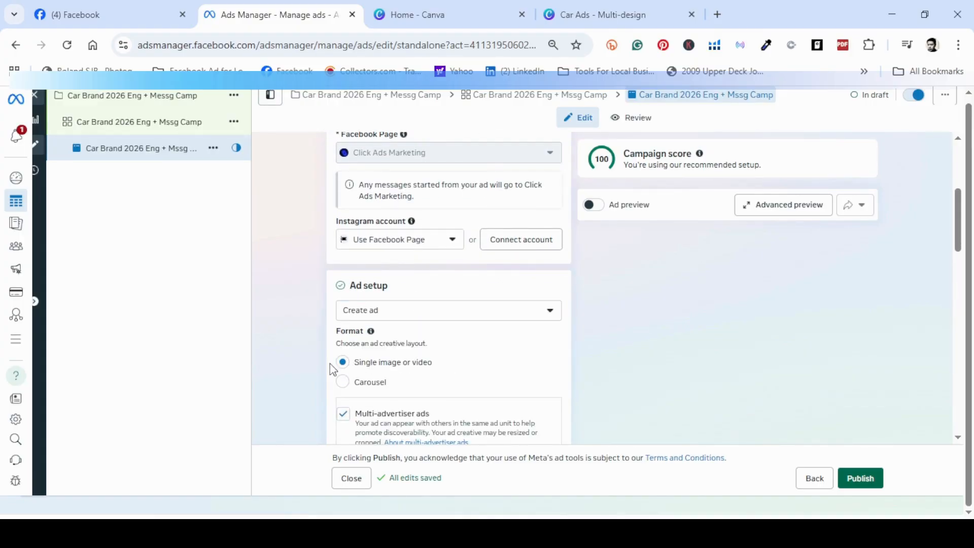
# Set up the creative as an image ad using 7.png (1080 × 1350) and continue to the placement crops
pyautogui.scroll(-4, 319, 365)
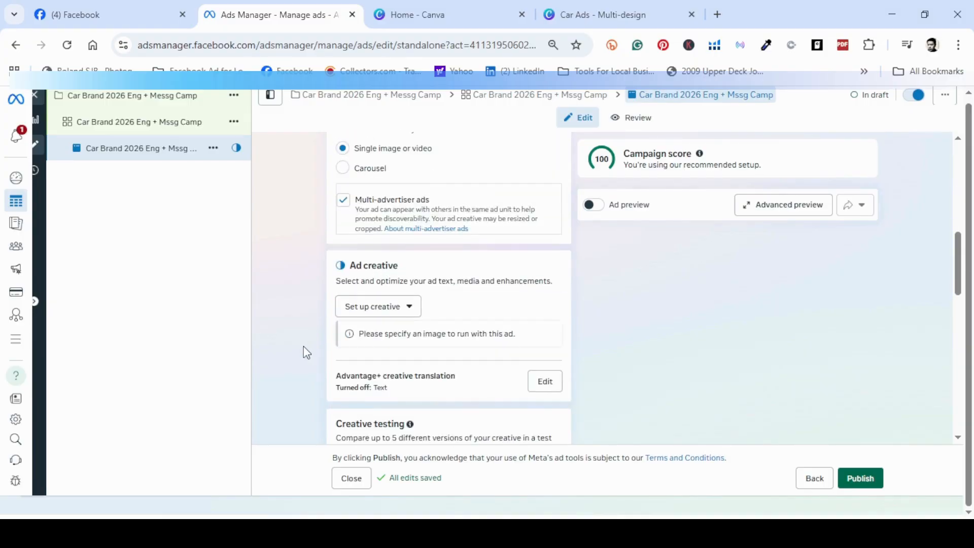
pyautogui.click(381, 311)
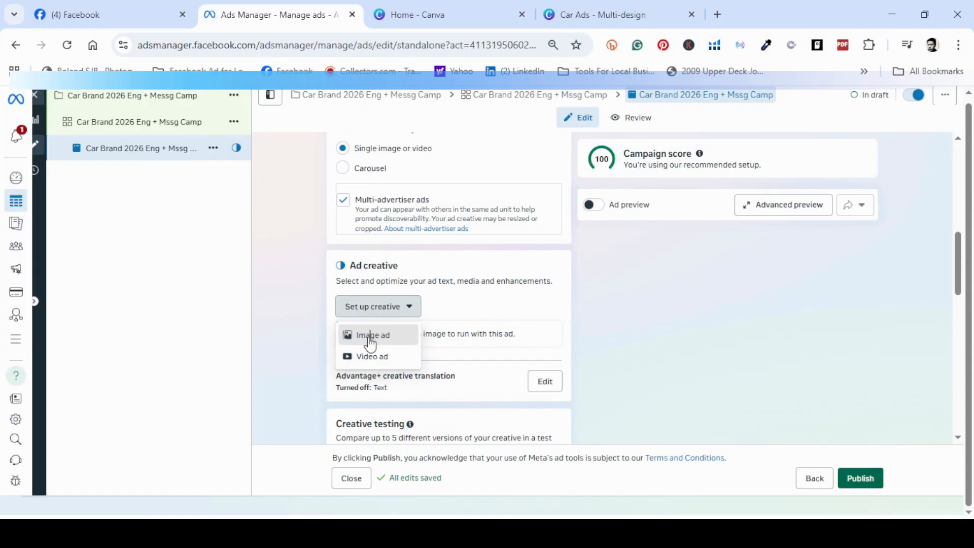
pyautogui.click(414, 333)
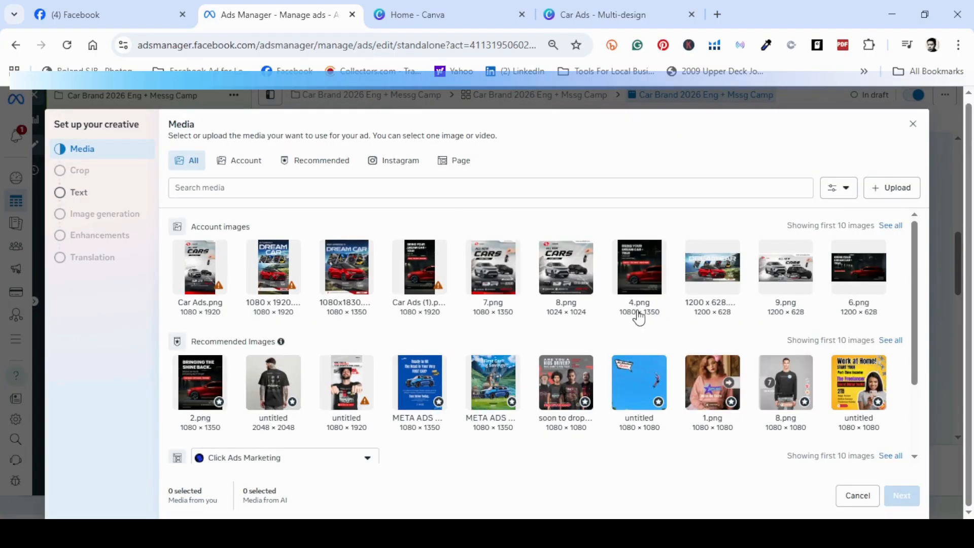
pyautogui.click(500, 276)
pyautogui.click(898, 496)
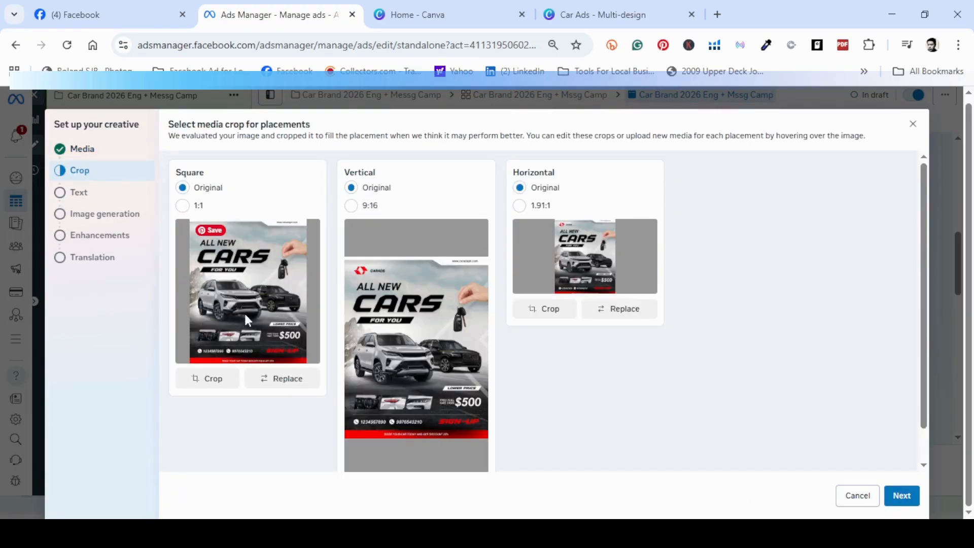
# Replace the vertical placement's media with the 1080 × 1920 image Car Ads.png
pyautogui.click(350, 189)
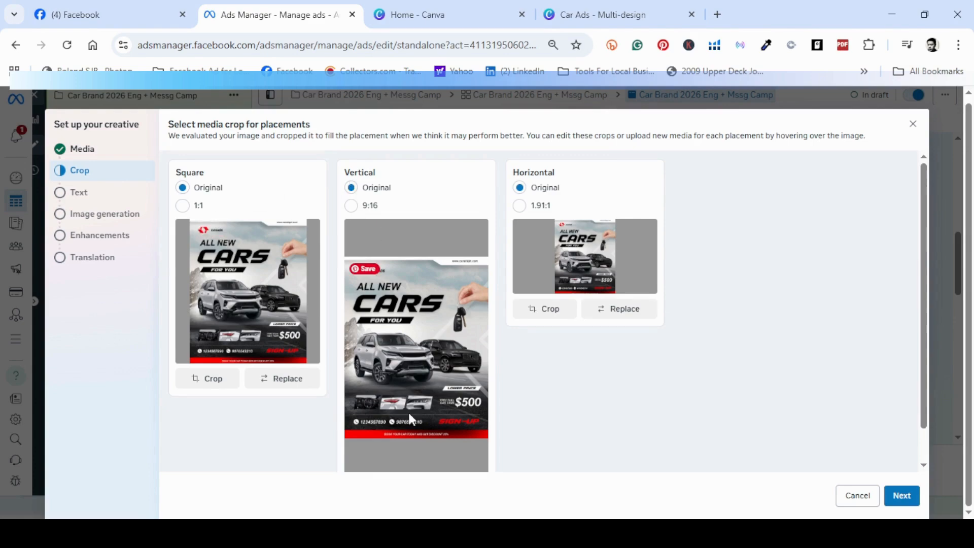
pyautogui.scroll(-1, 443, 330)
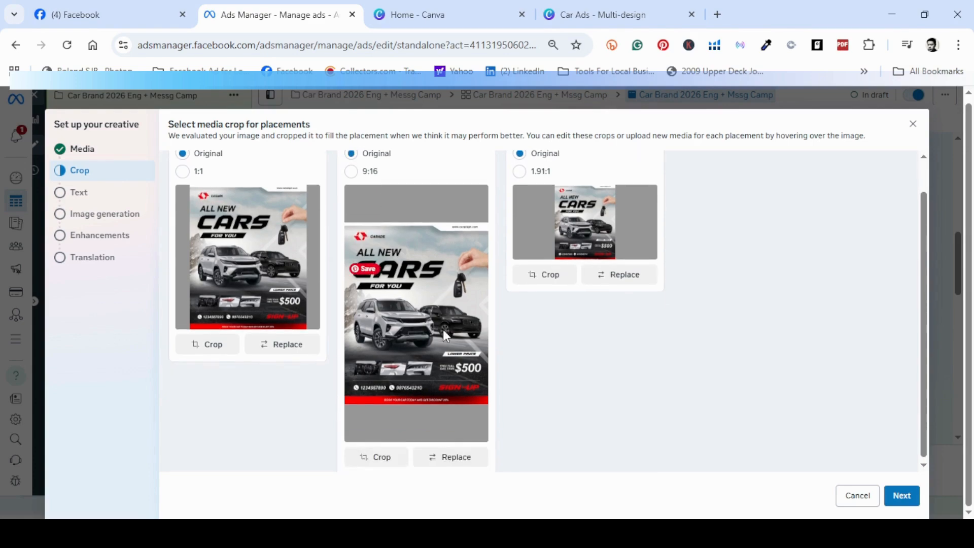
pyautogui.click(451, 463)
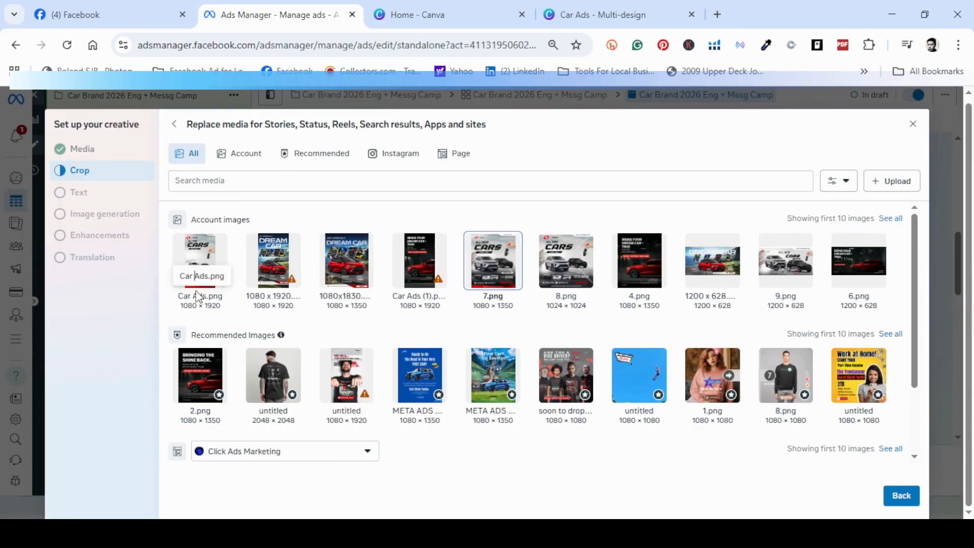
pyautogui.click(196, 302)
pyautogui.click(901, 498)
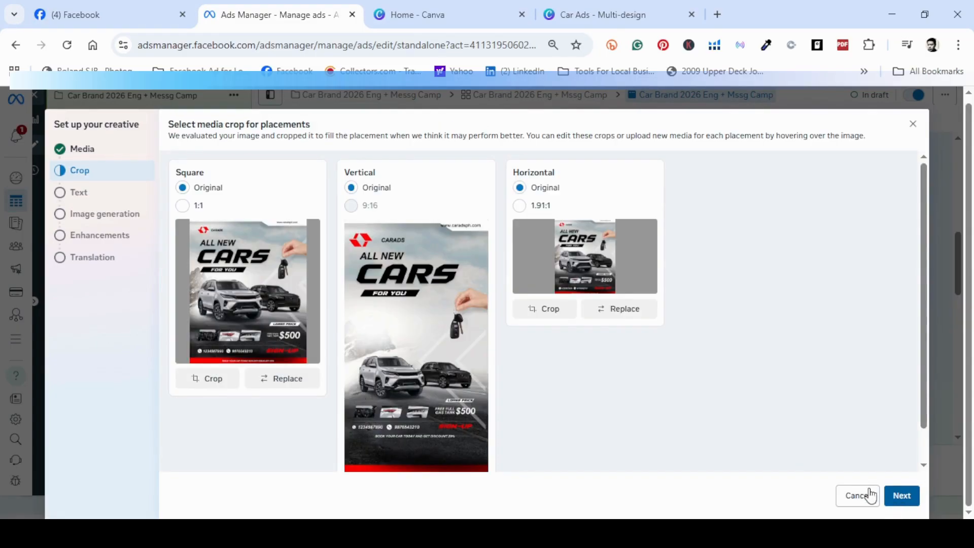
# Replace the horizontal placement's media with 9.png (1200 × 628) and continue to the ad text
pyautogui.scroll(-1, 554, 405)
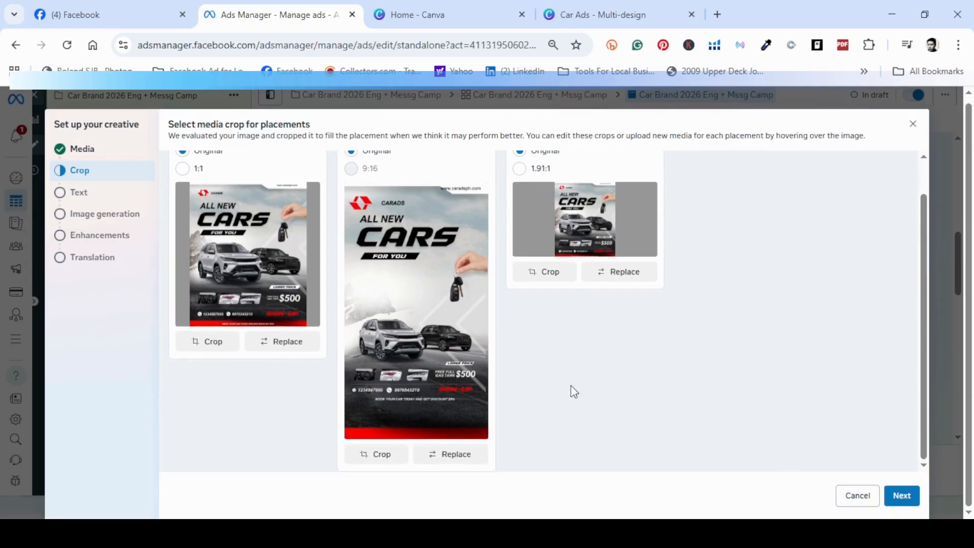
pyautogui.scroll(1, 620, 283)
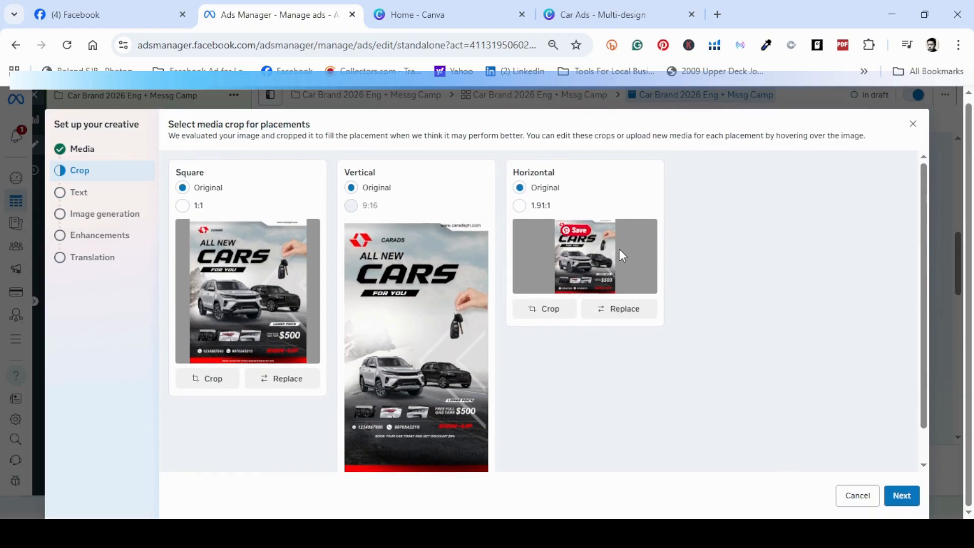
pyautogui.click(626, 311)
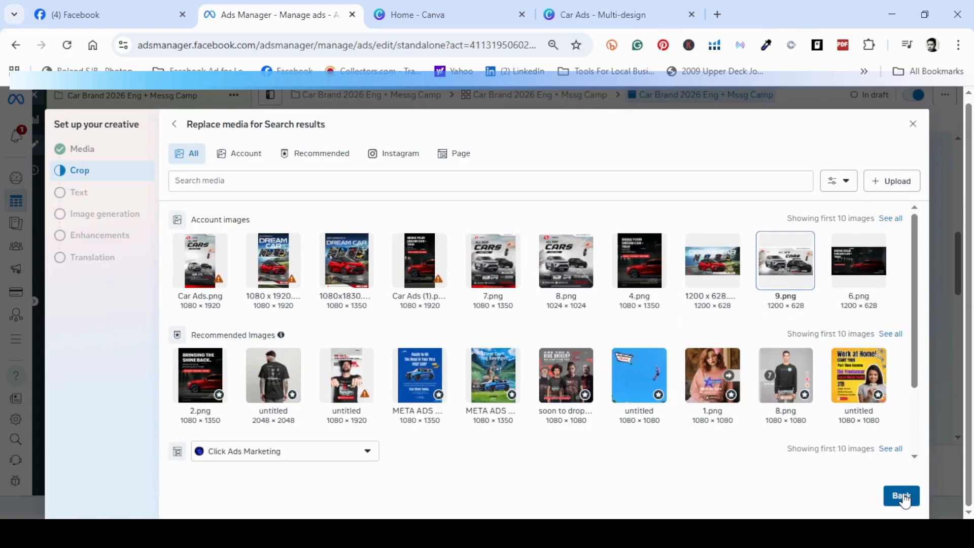
pyautogui.click(903, 499)
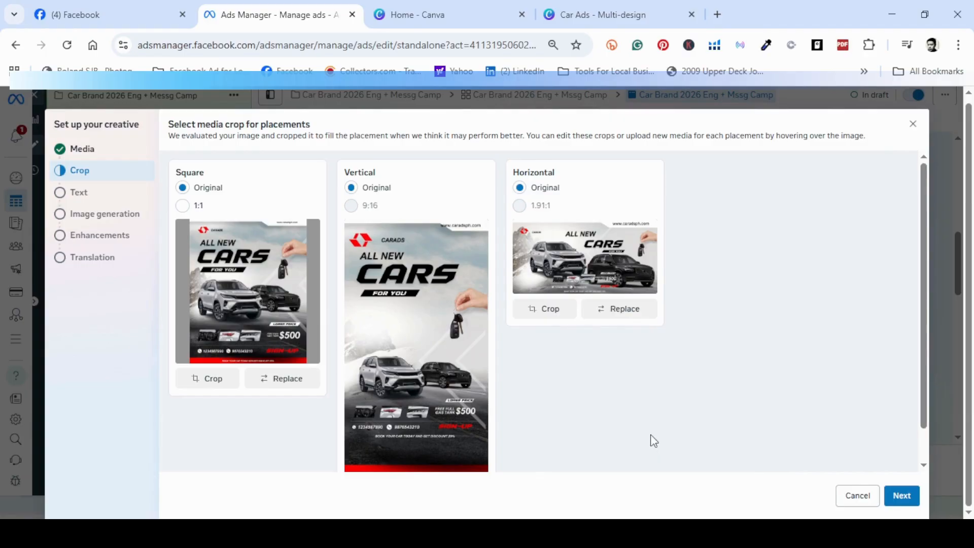
pyautogui.scroll(-1, 654, 441)
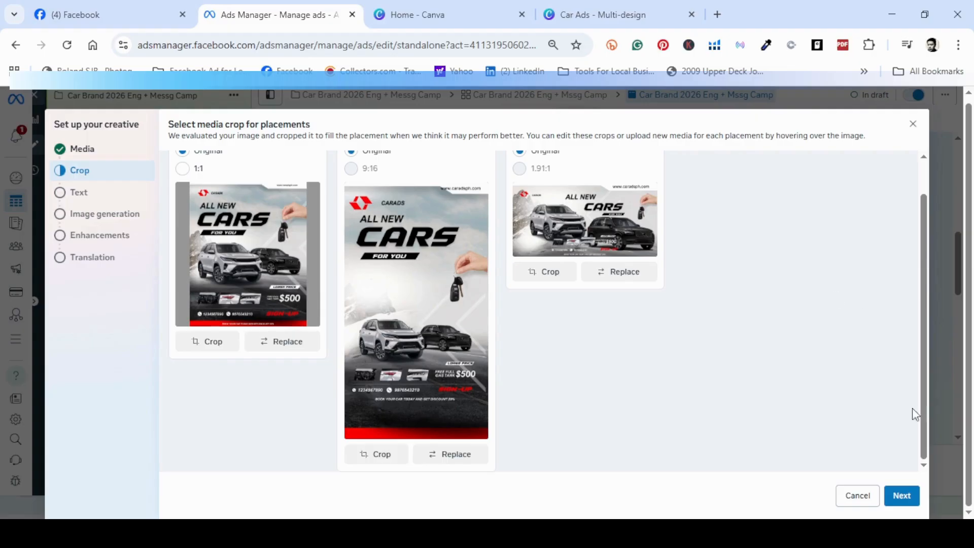
pyautogui.click(900, 504)
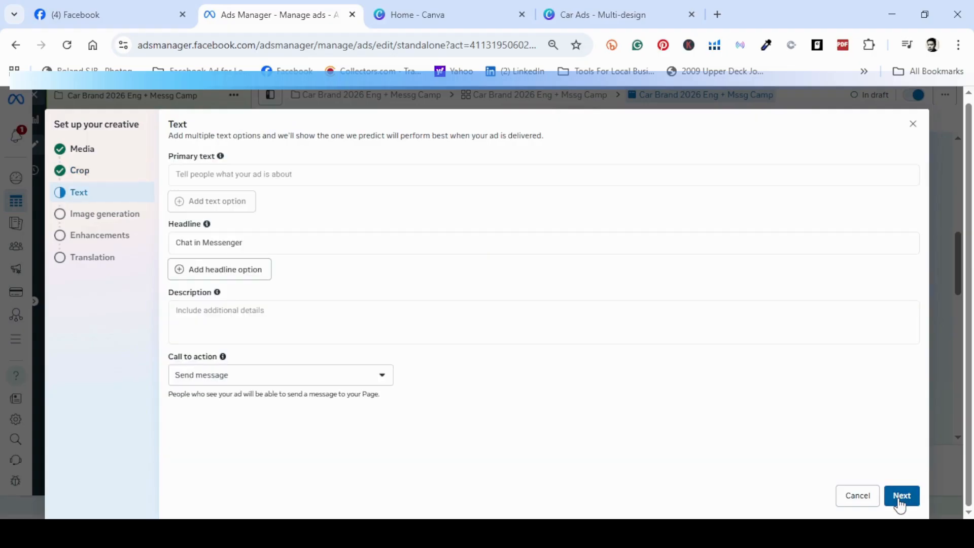
# Enter "Need A Car Fast? ast Approval" as the primary text
pyautogui.click(293, 175)
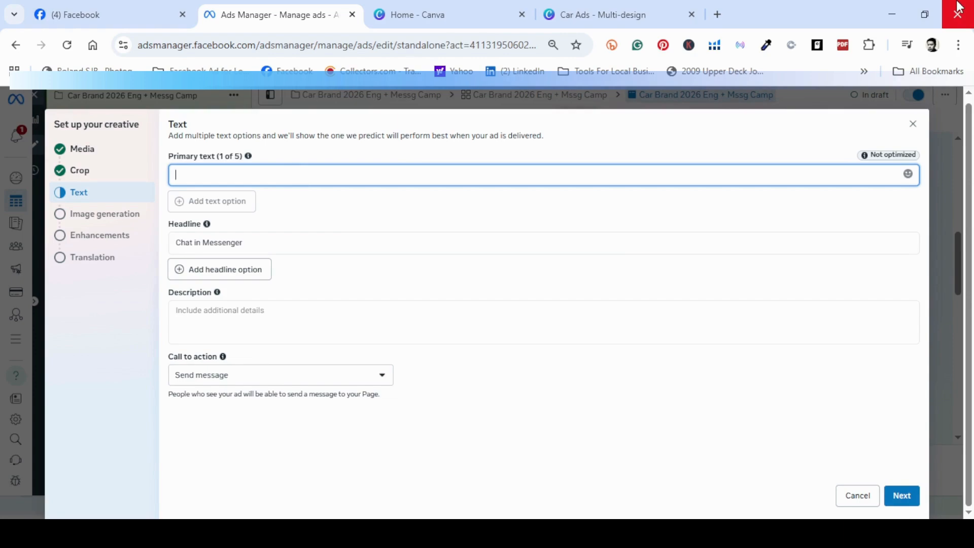
pyautogui.write('Need A Car Fast?')
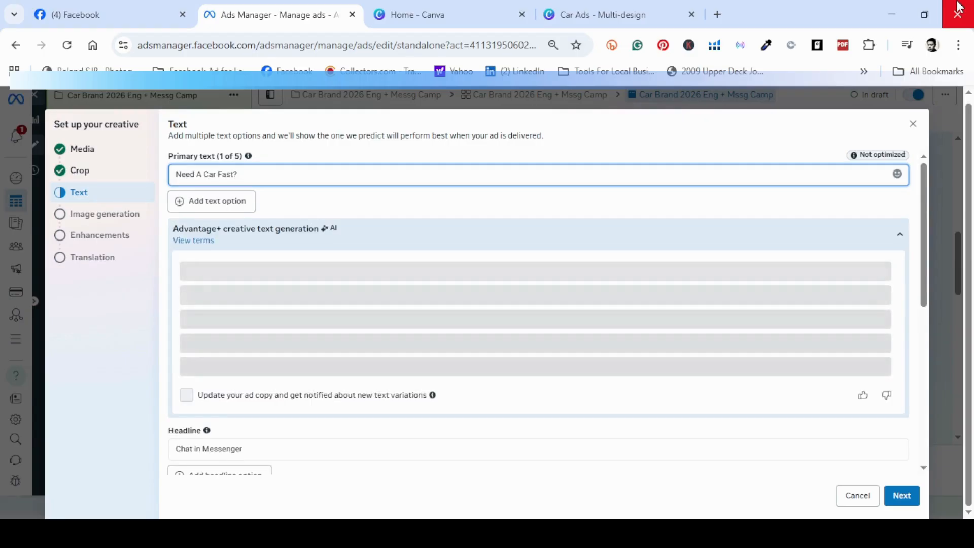
pyautogui.write(' ast Approval')
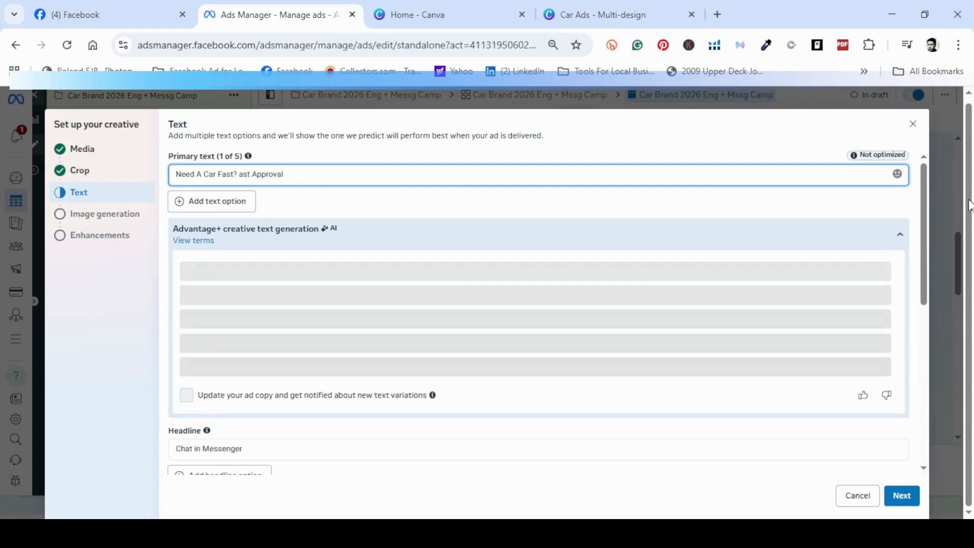
pyautogui.click(420, 159)
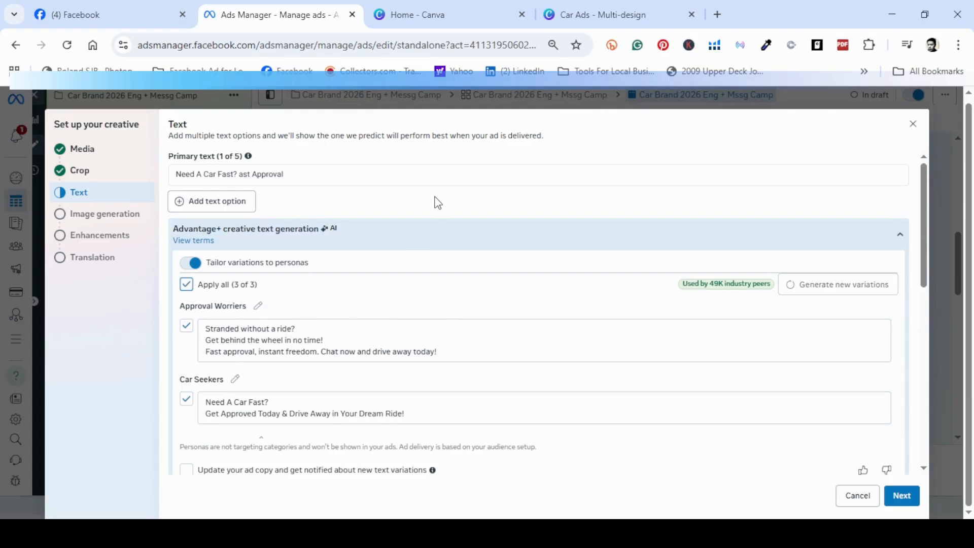
# Look over the generated primary text variations and clear the default headline "Chat in Messenger"
pyautogui.scroll(-4, 455, 274)
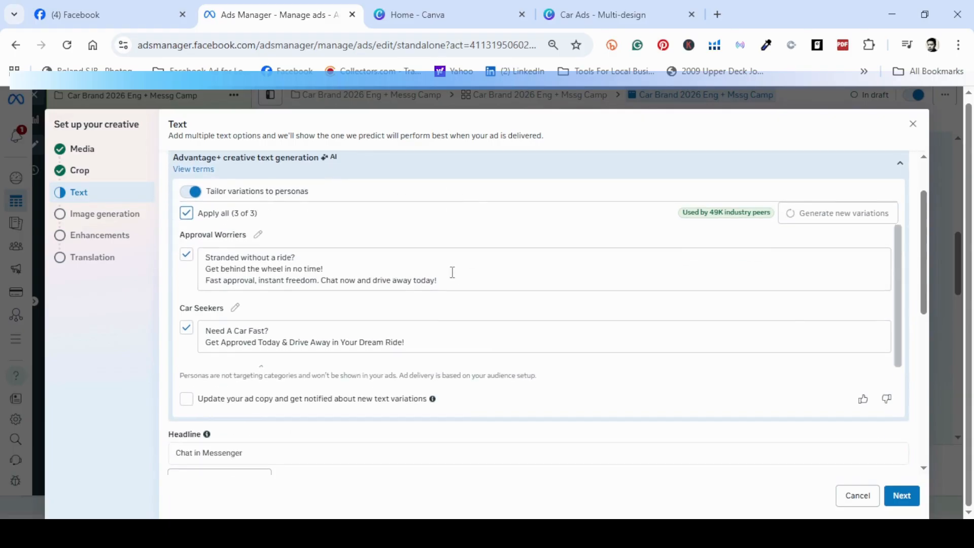
pyautogui.scroll(3, 454, 273)
pyautogui.scroll(-2, 191, 338)
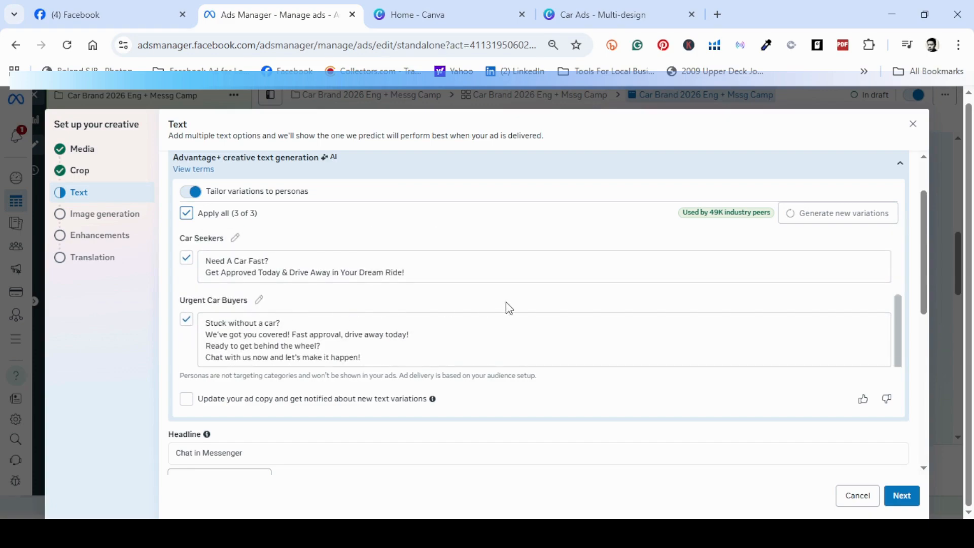
pyautogui.moveTo(923, 269); pyautogui.dragTo(920, 378)
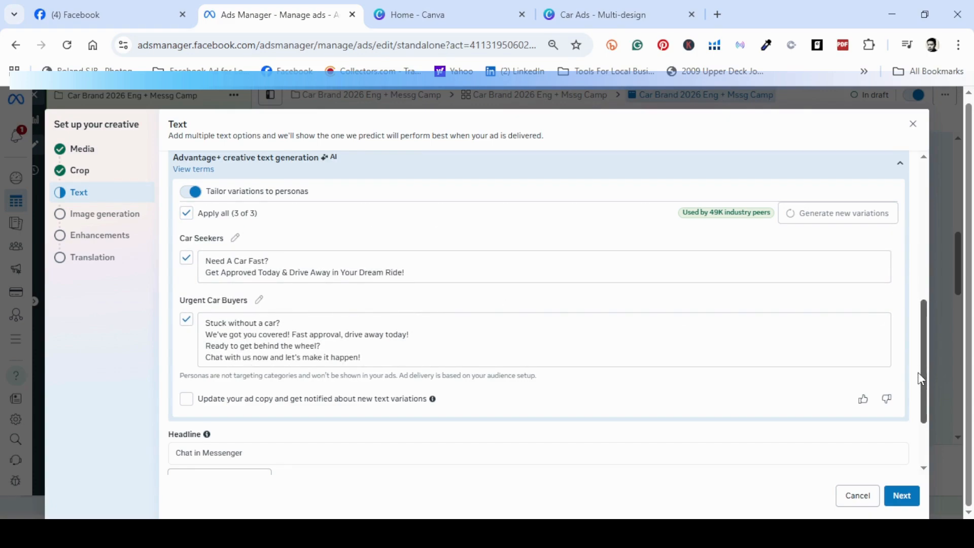
pyautogui.scroll(2, 922, 378)
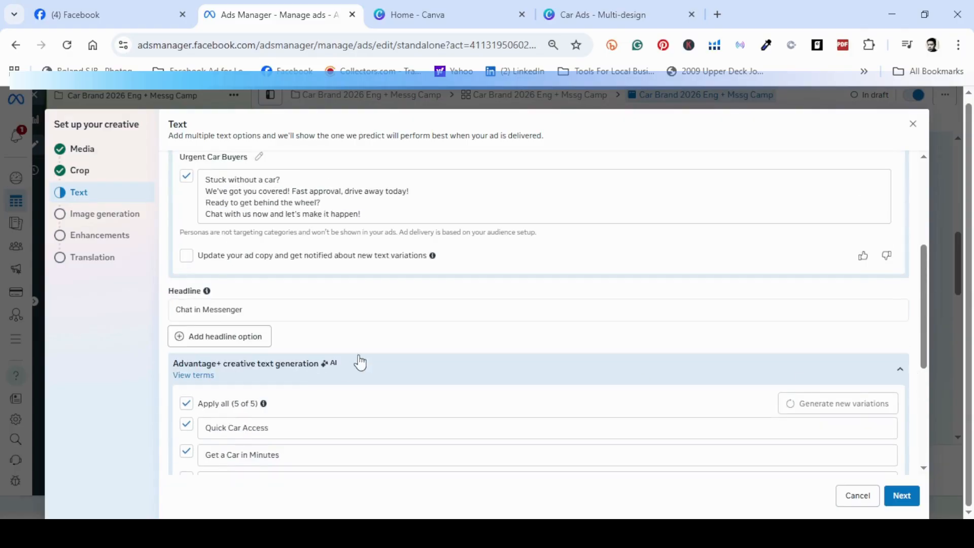
pyautogui.click(415, 308)
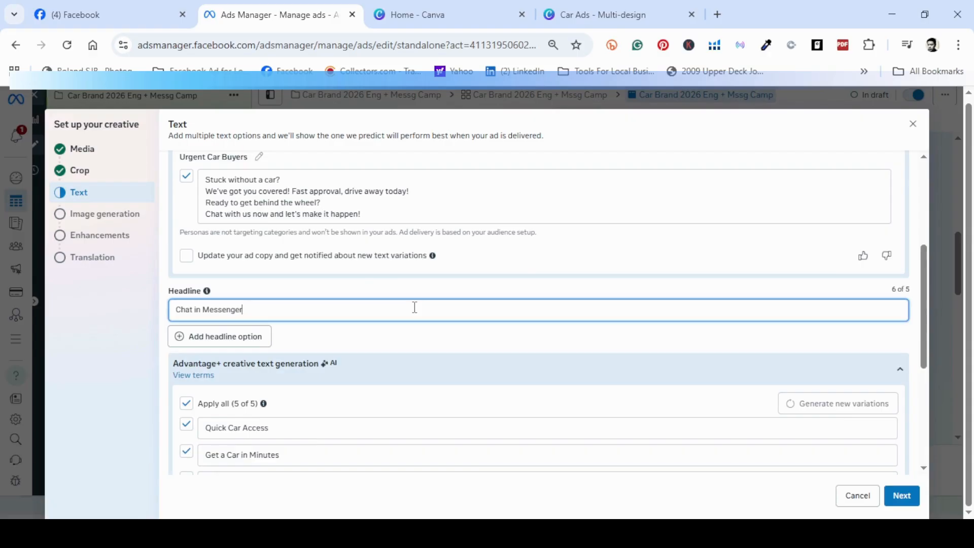
pyautogui.press('BackSpace')
pyautogui.press('BackSpace')
pyautogui.press('BackSpace')
pyautogui.press('BackSpace')
pyautogui.press('BackSpace')
pyautogui.press('BackSpace')
pyautogui.press('BackSpace')
pyautogui.press('BackSpace')
pyautogui.press('BackSpace')
pyautogui.press('BackSpace')
pyautogui.press('BackSpace')
pyautogui.press('BackSpace')
pyautogui.press('BackSpace')
pyautogui.press('BackSpace')
pyautogui.press('BackSpace')
pyautogui.press('BackSpace')
pyautogui.write('Send Message')
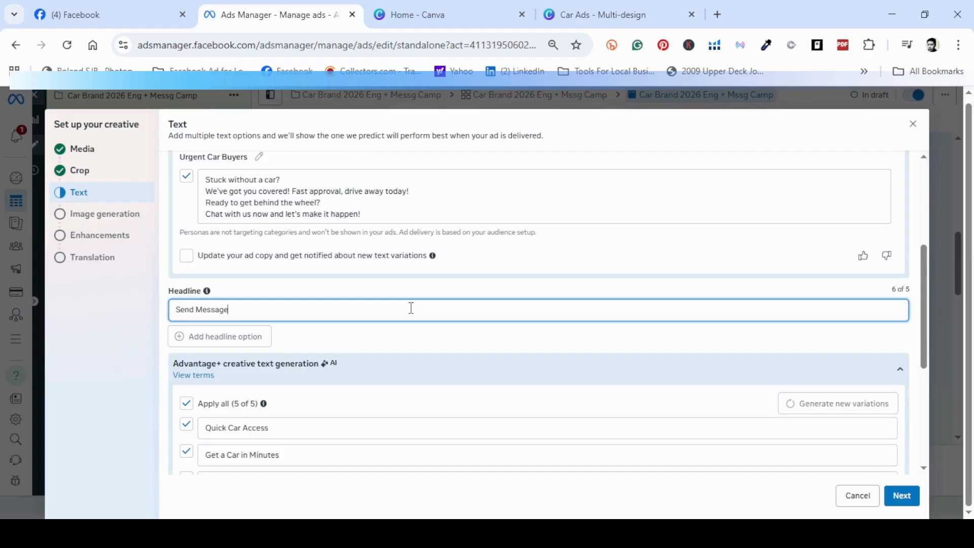
pyautogui.press('BackSpace')
pyautogui.press('BackSpace')
pyautogui.press('BackSpace')
pyautogui.press('BackSpace')
pyautogui.press('BackSpace')
pyautogui.press('BackSpace')
pyautogui.press('BackSpace')
pyautogui.press('BackSpace')
pyautogui.press('BackSpace')
pyautogui.press('BackSpace')
pyautogui.press('BackSpace')
pyautogui.press('BackSpace')
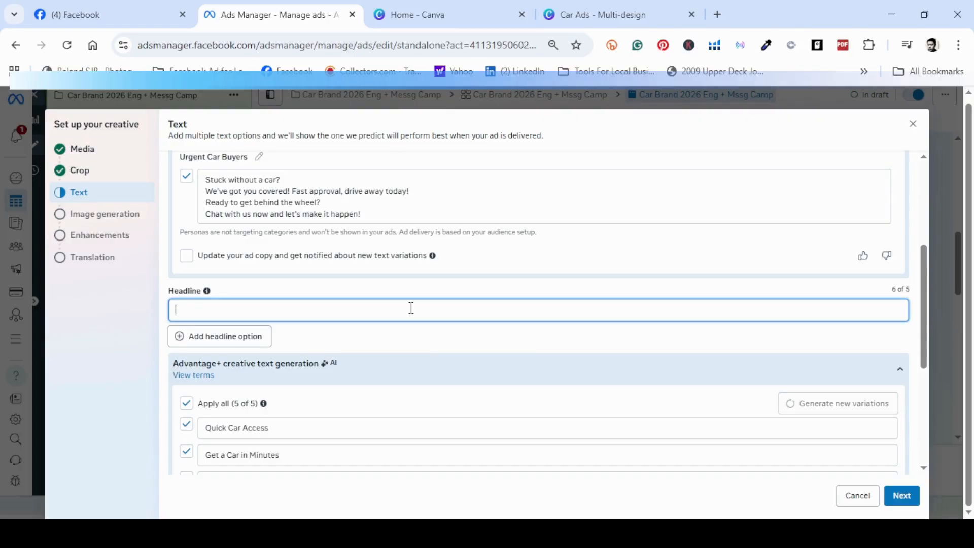
# Enter "Huge Discount Send Message" as the headline
pyautogui.write('Huge Disciunt')
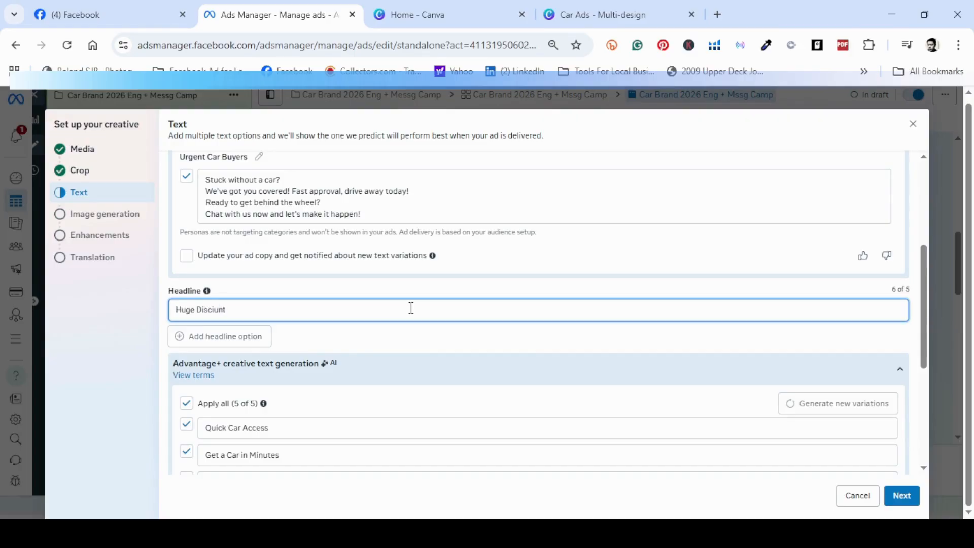
pyautogui.press('BackSpace')
pyautogui.press('BackSpace')
pyautogui.press('BackSpace')
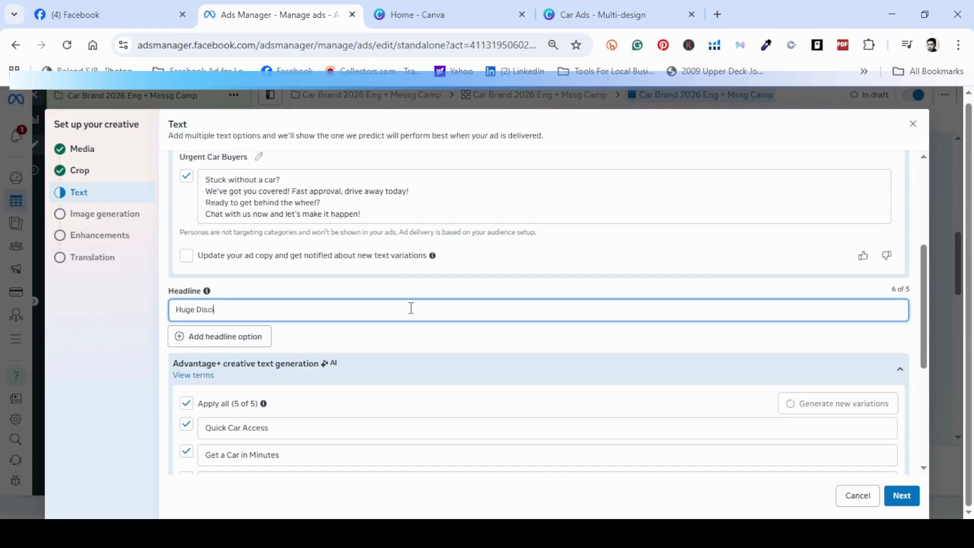
pyautogui.write('unt Send Message')
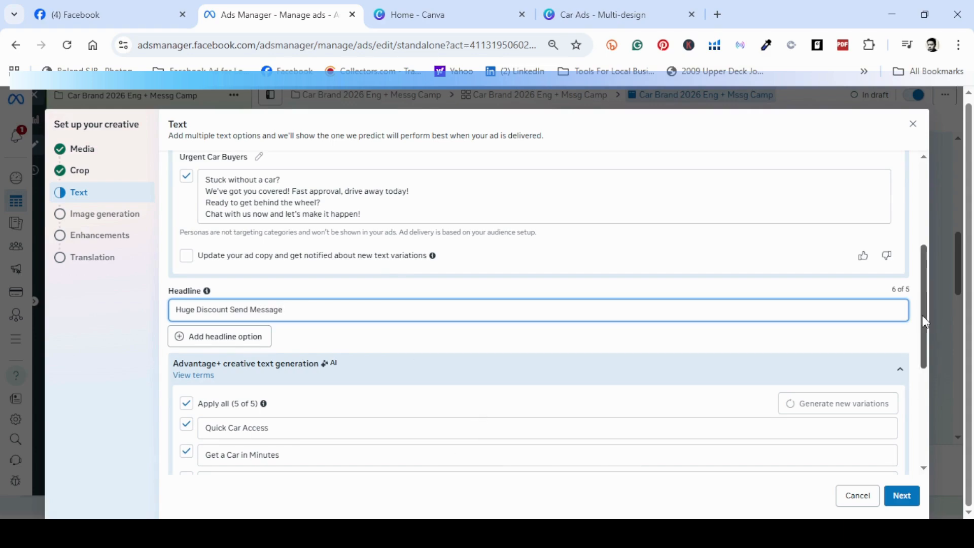
# Enter "Need a car fast" as the ad's description
pyautogui.moveTo(923, 315); pyautogui.dragTo(910, 382)
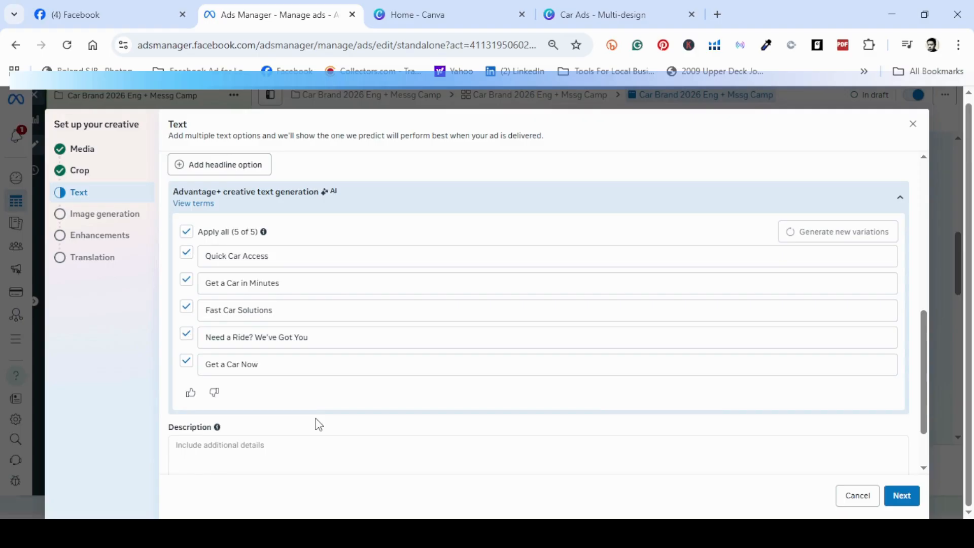
pyautogui.click(279, 448)
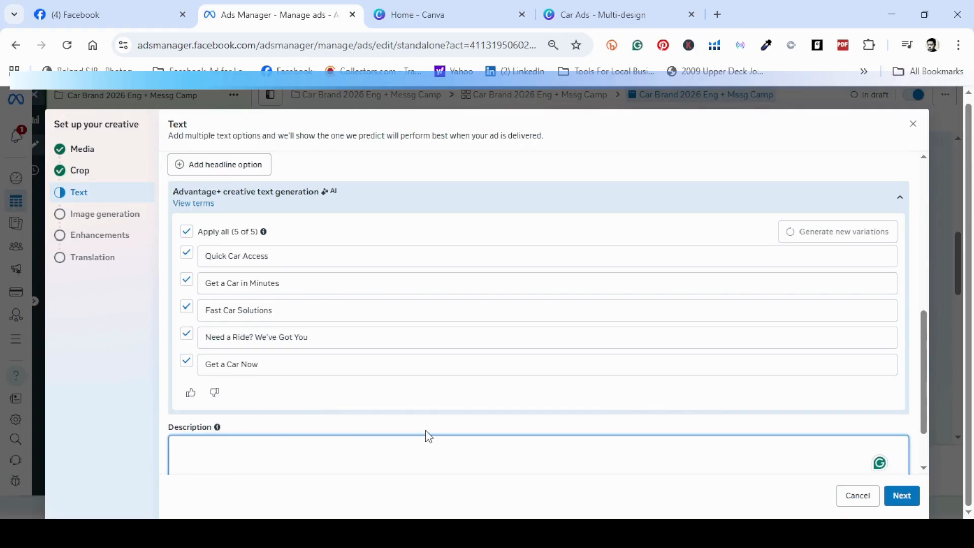
pyautogui.scroll(-2, 428, 437)
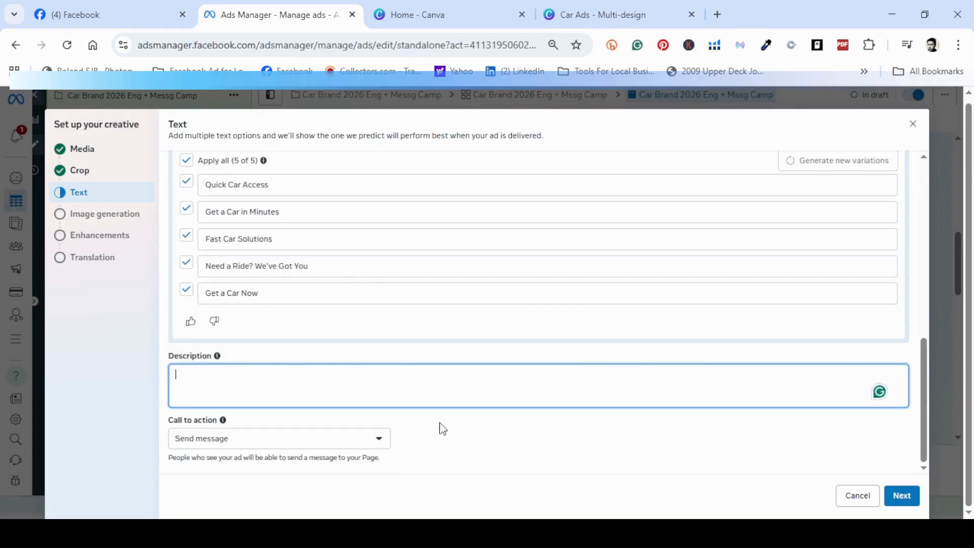
pyautogui.write('Need a car fast')
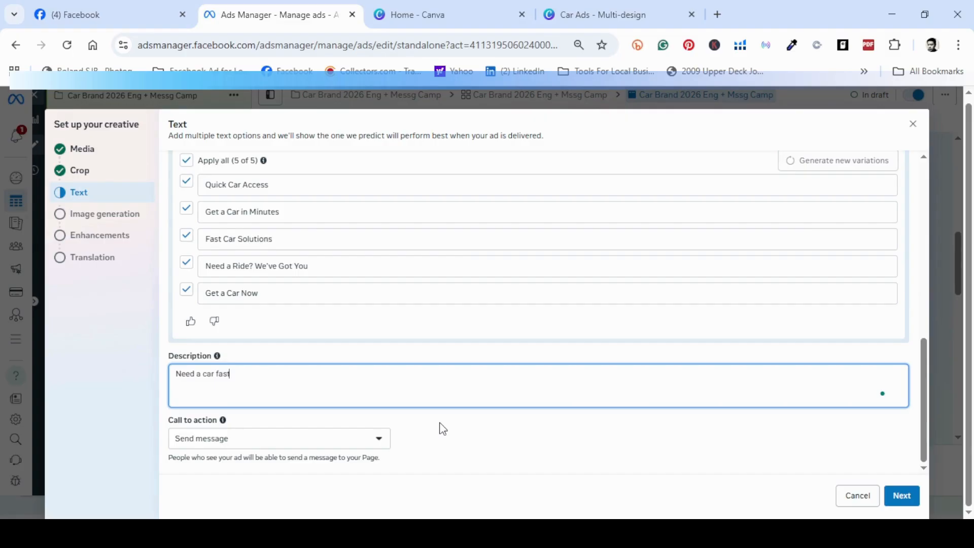
# Extend the ad's description to "Need a car fast? We got one with Fast Approval! Huge Discounts Await!"
pyautogui.write('? We got or')
pyautogui.write('e with Fast Approval')
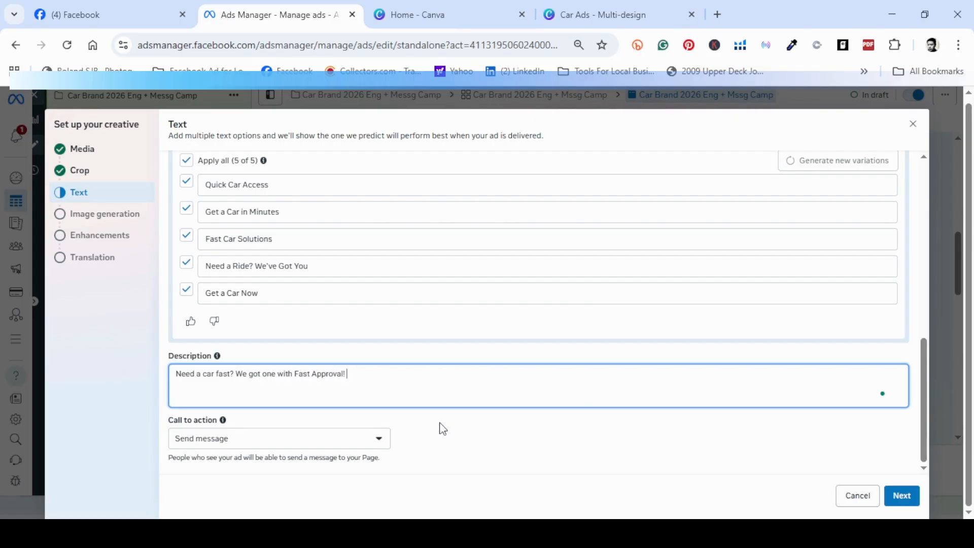
pyautogui.write('! Sen')
pyautogui.press('BackSpace')
pyautogui.press('BackSpace')
pyautogui.press('BackSpace')
pyautogui.write('Huge')
pyautogui.write(' Dscou')
pyautogui.press('BackSpace')
pyautogui.press('BackSpace')
pyautogui.press('BackSpace')
pyautogui.write('iscour')
pyautogui.write('ts Awaitsx')
pyautogui.write('S')
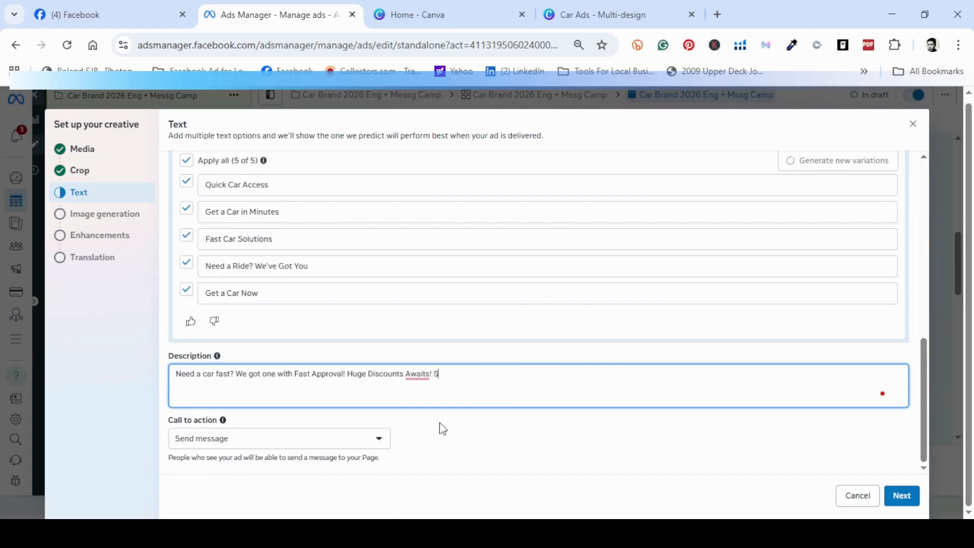
pyautogui.press('Left')
pyautogui.press('Left')
pyautogui.press('Left')
pyautogui.press('BackSpace')
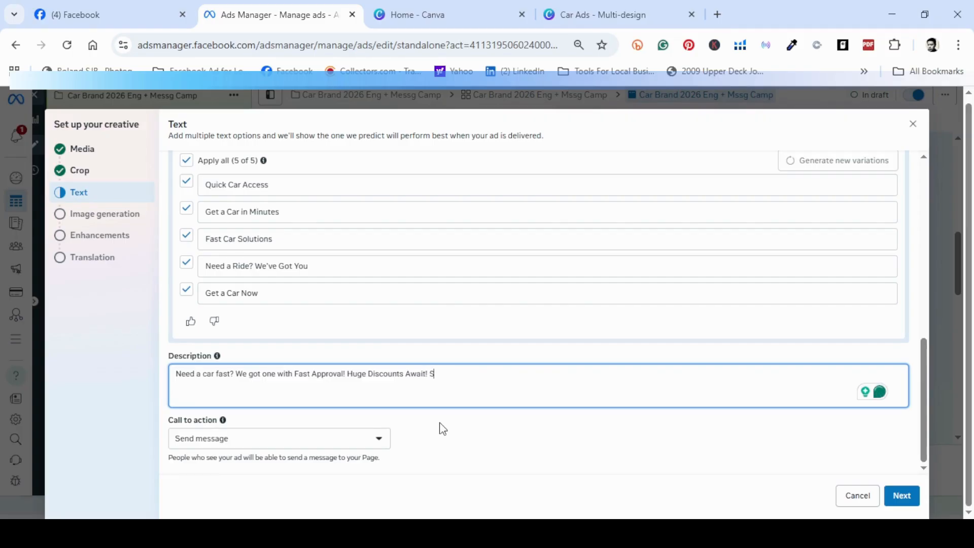
pyautogui.write('Send Messa')
pyautogui.press('BackSpace')
pyautogui.press('BackSpace')
pyautogui.press('BackSpace')
pyautogui.press('BackSpace')
pyautogui.press('BackSpace')
pyautogui.press('BackSpace')
pyautogui.press('BackSpace')
pyautogui.press('BackSpace')
pyautogui.press('BackSpace')
pyautogui.press('BackSpace')
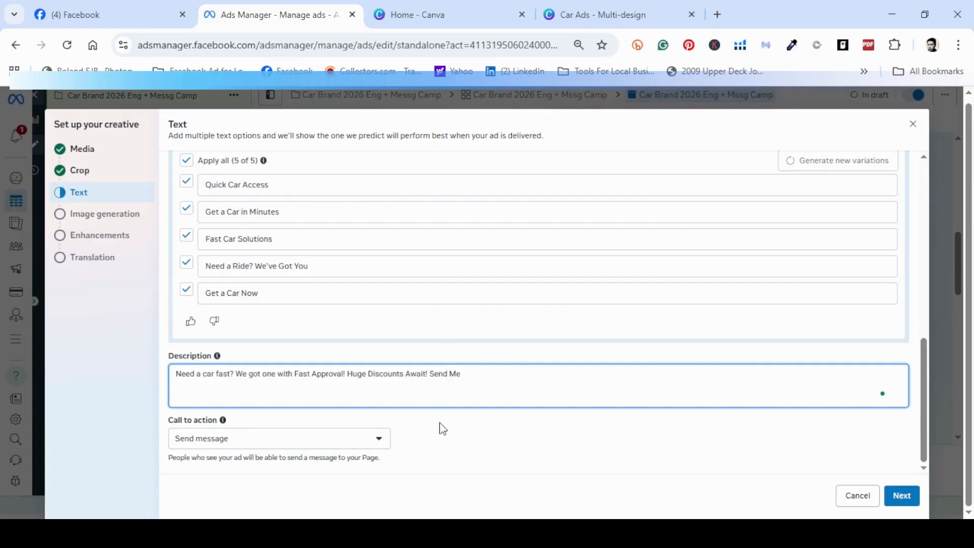
# End the ad's description with the call "Ask Me Today!"
pyautogui.write('Ask Me')
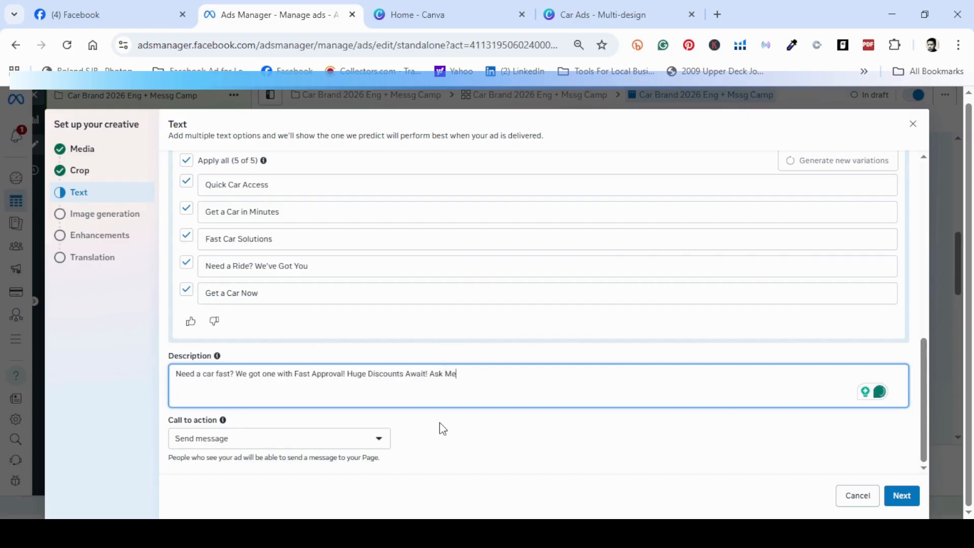
pyautogui.write(' today')
pyautogui.press('BackSpace')
pyautogui.press('BackSpace')
pyautogui.press('BackSpace')
pyautogui.write('Today!')
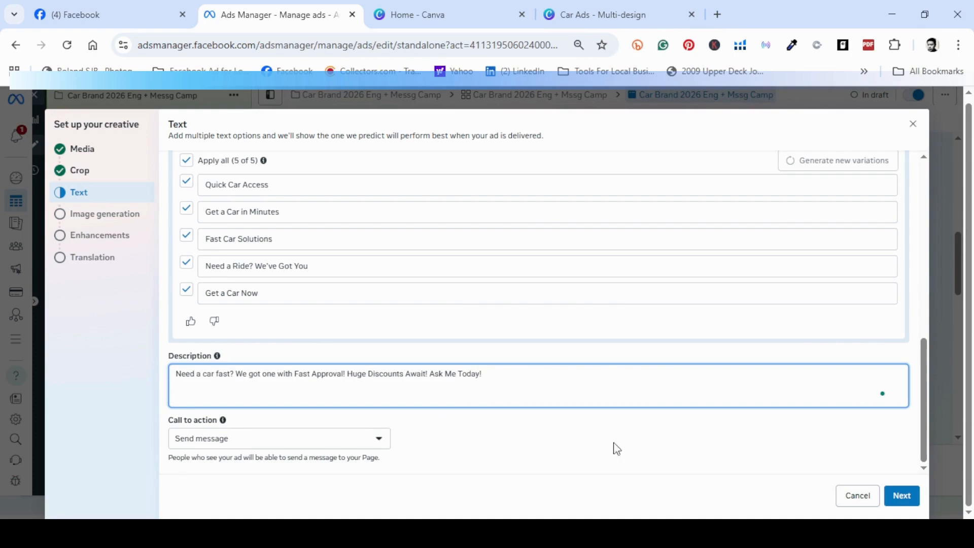
# Continue to image generation, look over the AI-generated car images and proceed without selecting any of them
pyautogui.click(900, 500)
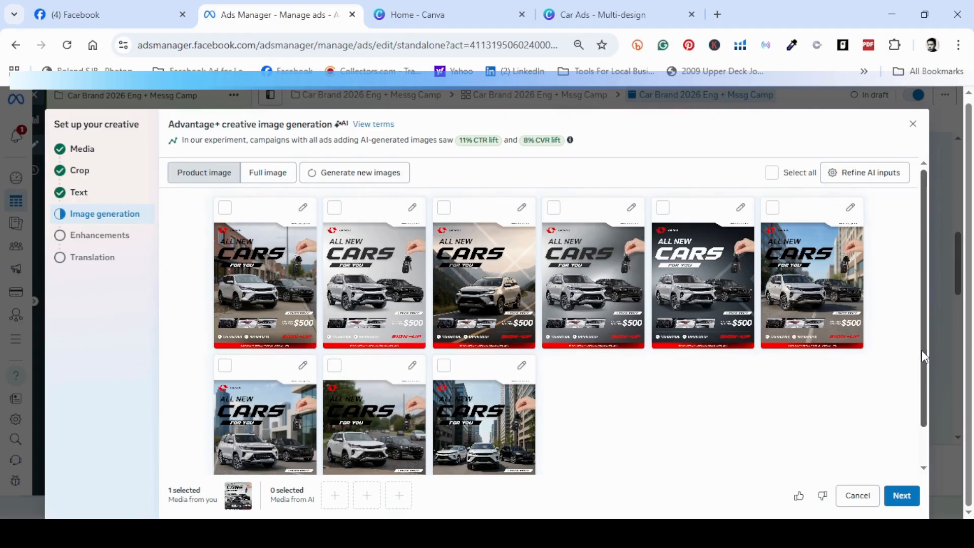
pyautogui.scroll(-2, 922, 350)
pyautogui.scroll(2, 930, 321)
pyautogui.click(902, 496)
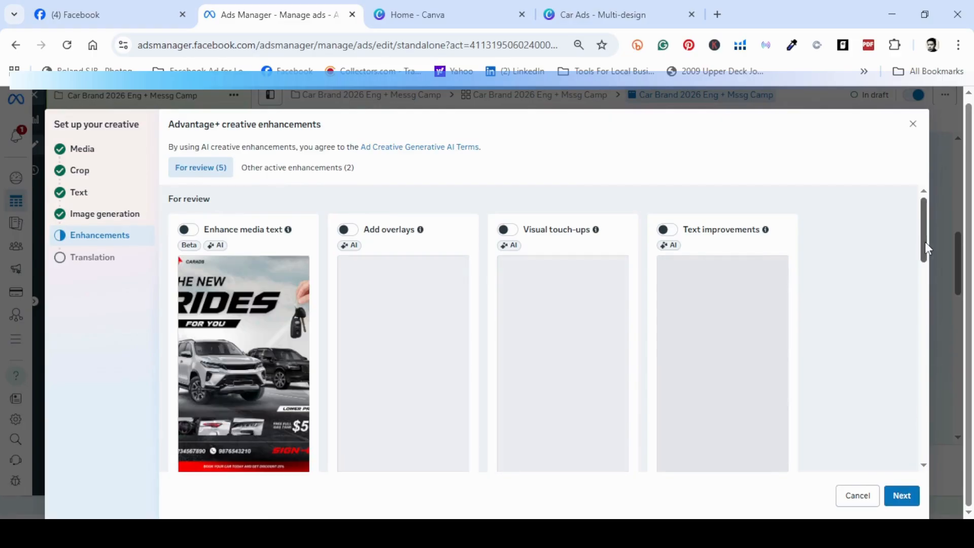
# Review the Advantage+ creative enhancements, turn off Add music and Flex media, and continue to translation
pyautogui.moveTo(925, 242); pyautogui.dragTo(927, 215)
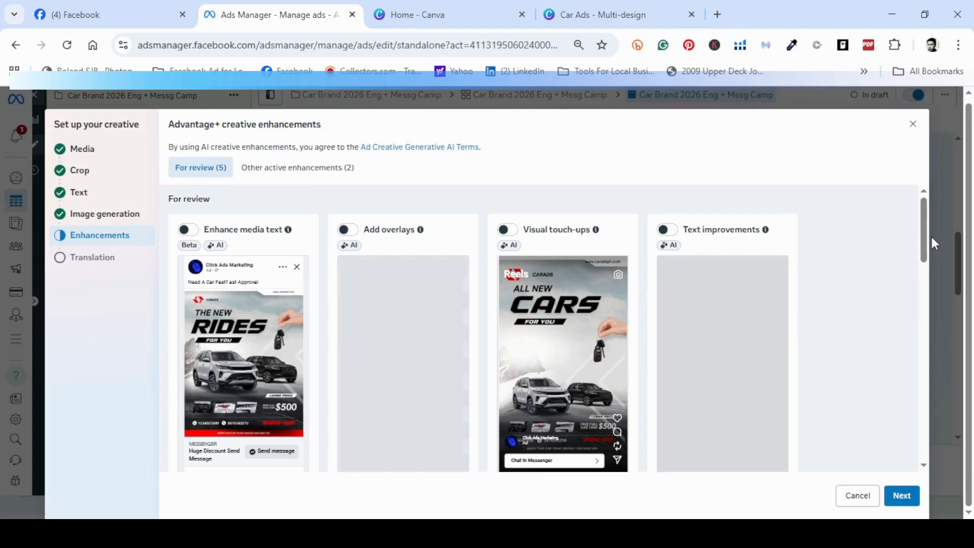
pyautogui.moveTo(923, 287); pyautogui.dragTo(924, 321)
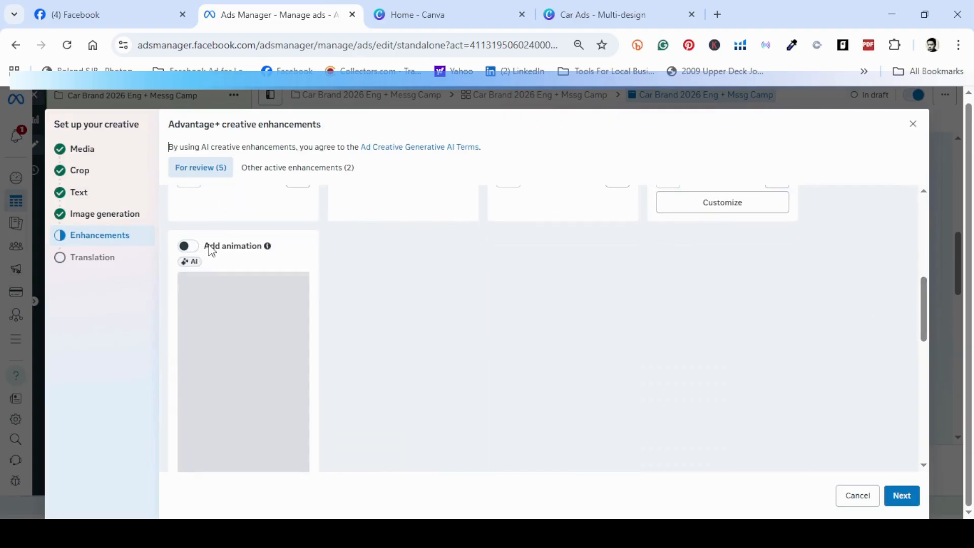
pyautogui.click(266, 173)
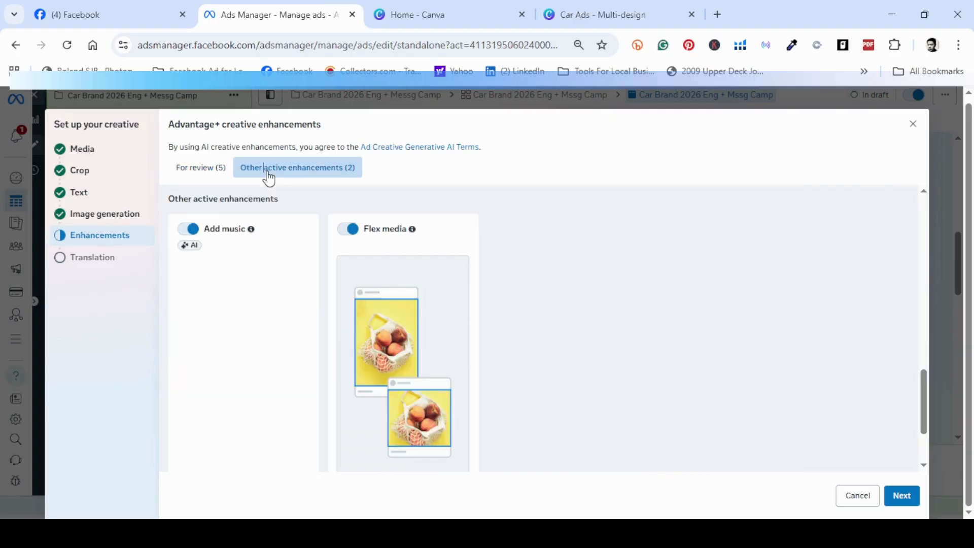
pyautogui.click(190, 231)
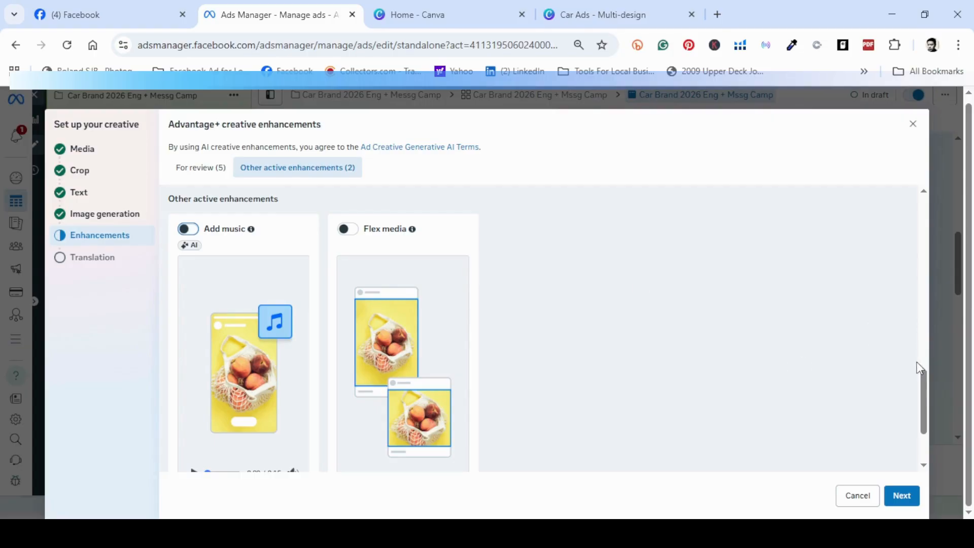
pyautogui.moveTo(924, 389); pyautogui.dragTo(924, 421)
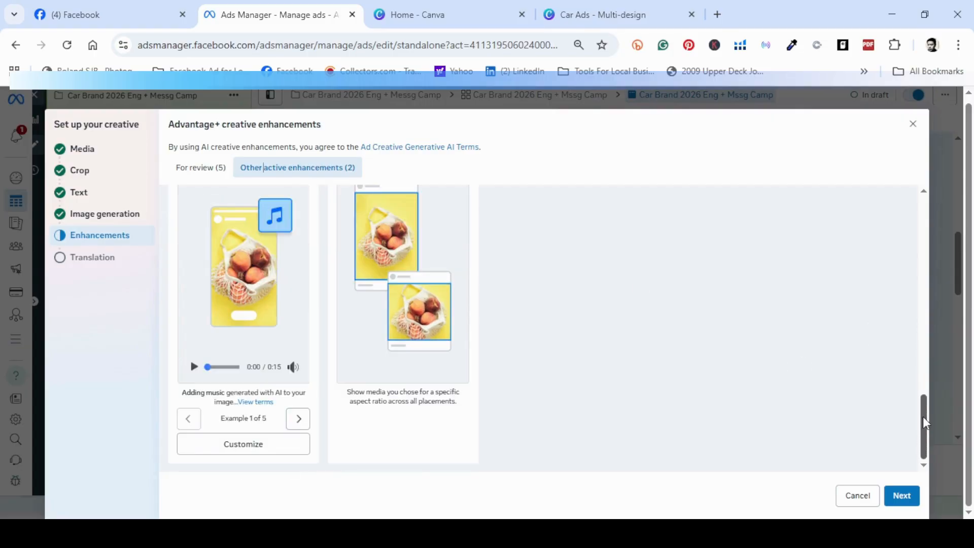
pyautogui.click(901, 496)
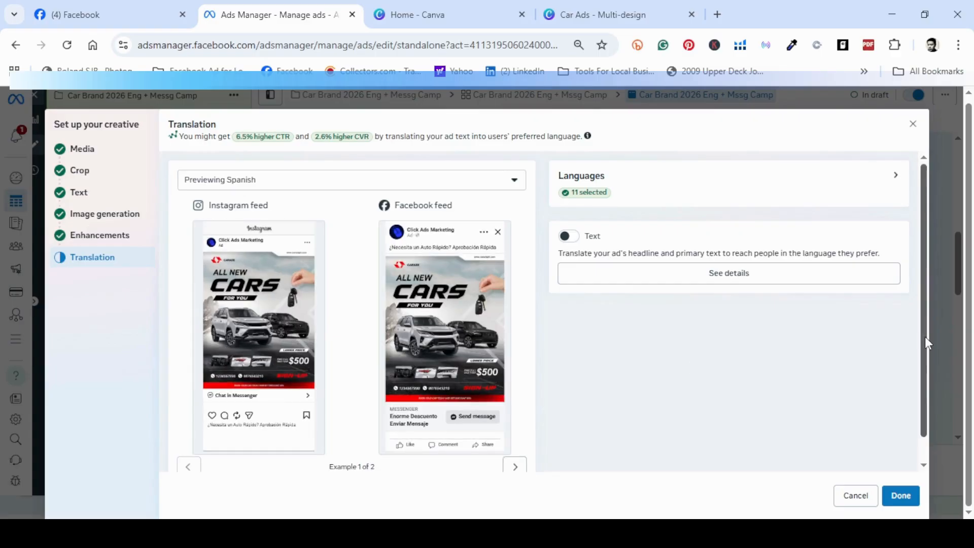
# Look over the translation options and finish the creative setup with text translation left off
pyautogui.moveTo(924, 336); pyautogui.dragTo(926, 370)
pyautogui.scroll(1, 938, 364)
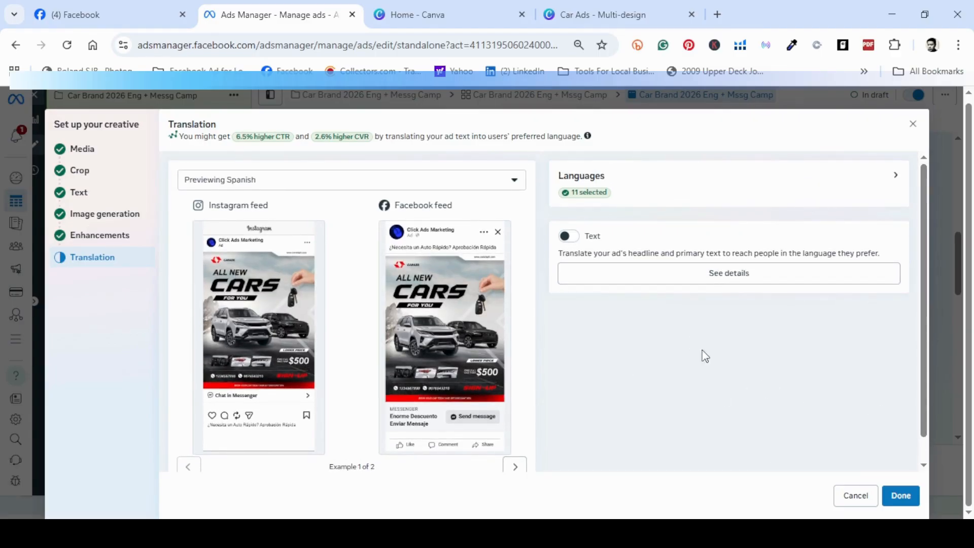
pyautogui.click(909, 502)
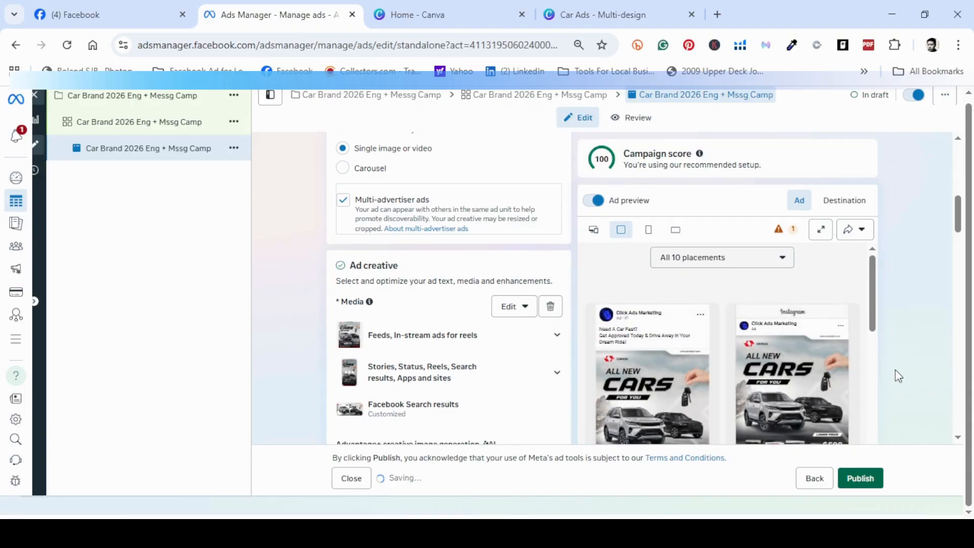
# Examine how the ad appears in each Facebook, Instagram and Messenger placement in the advanced preview
pyautogui.moveTo(872, 301); pyautogui.dragTo(874, 416)
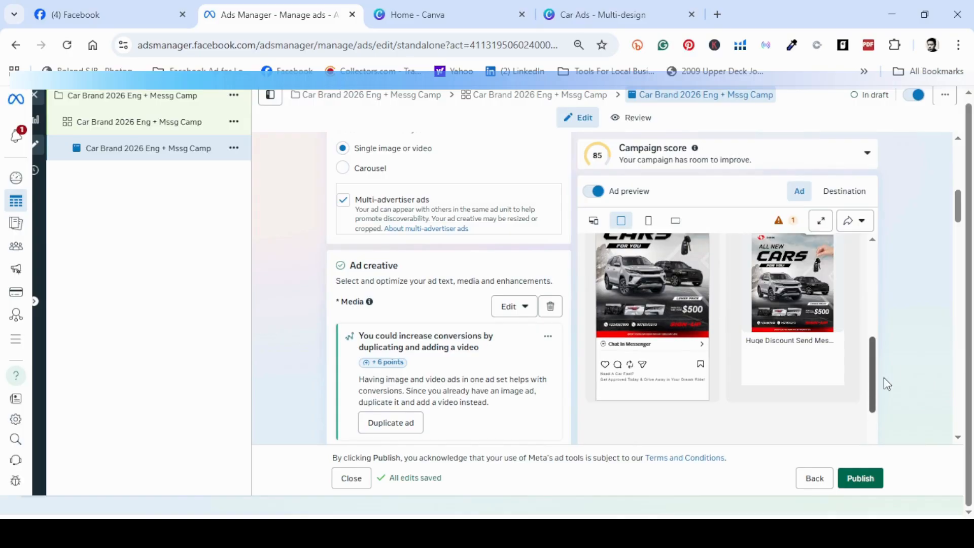
pyautogui.scroll(7, 884, 377)
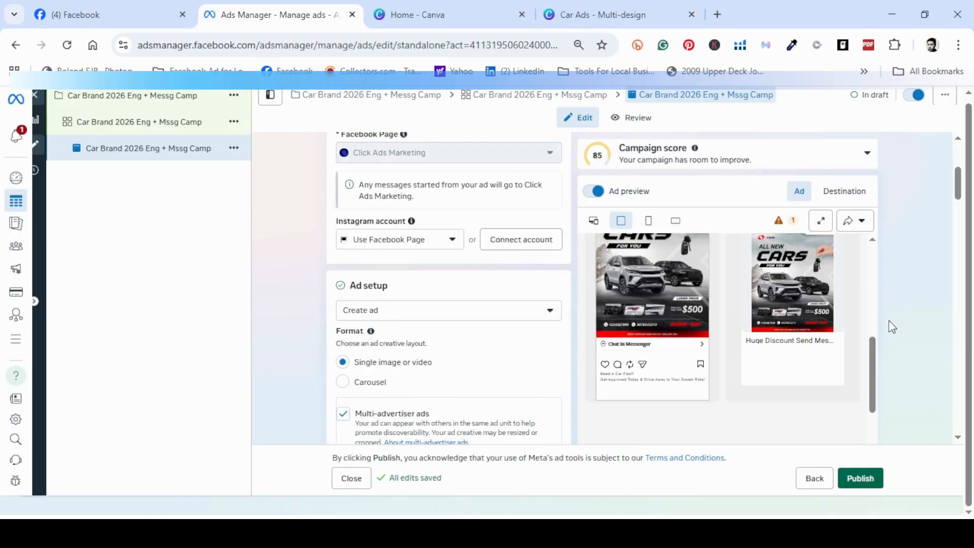
pyautogui.click(820, 221)
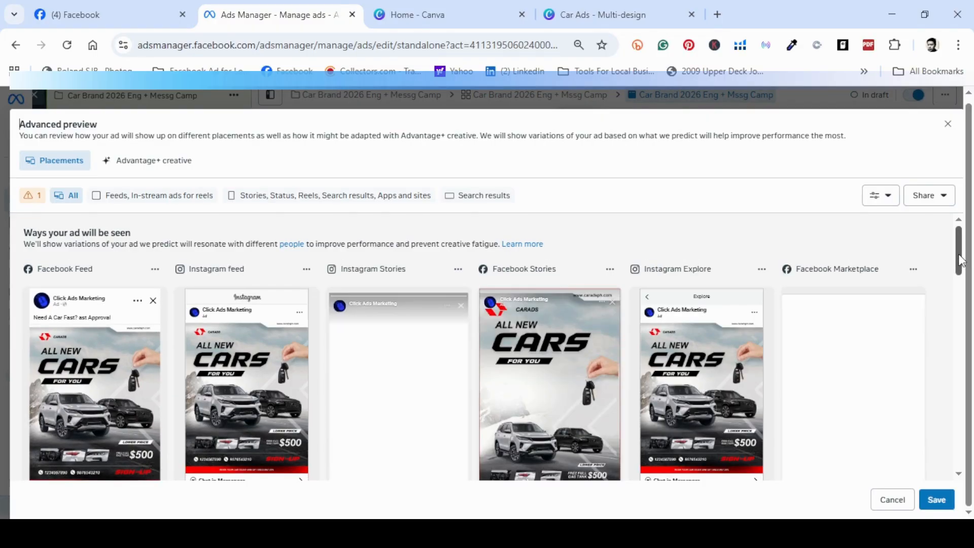
pyautogui.scroll(-2, 962, 260)
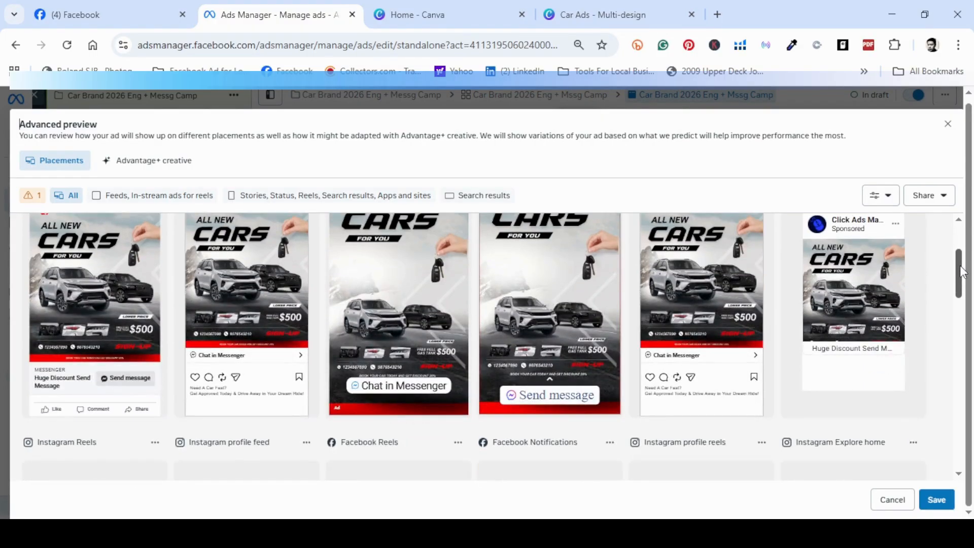
pyautogui.scroll(-1, 963, 271)
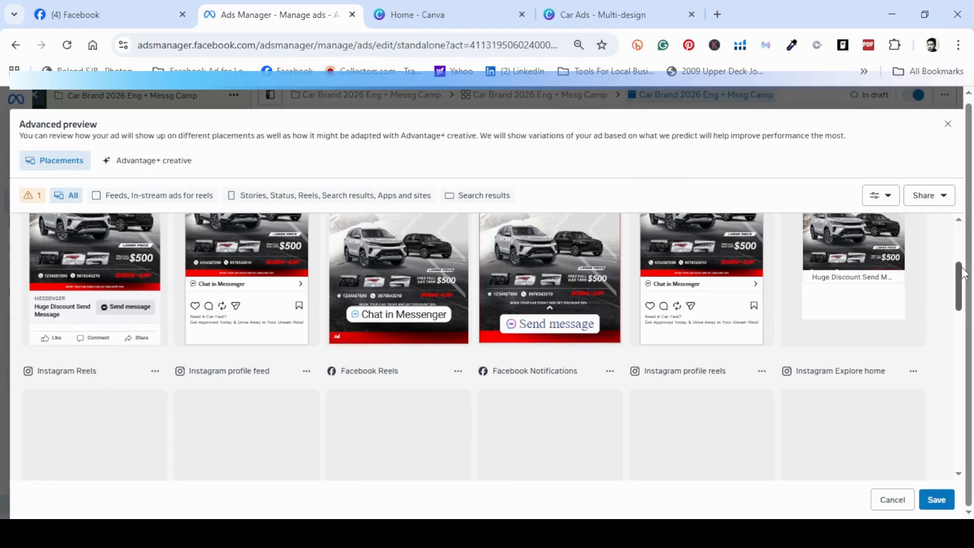
pyautogui.scroll(-1, 963, 272)
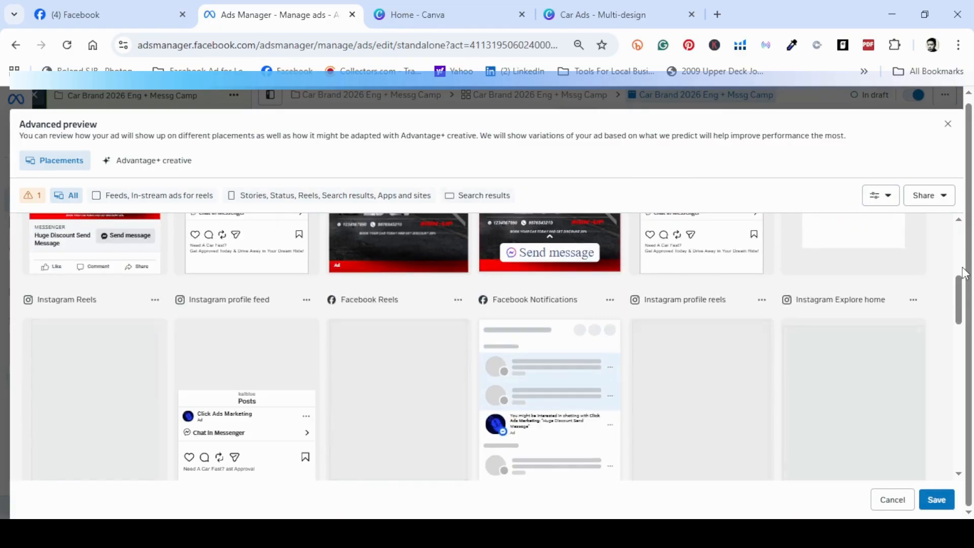
pyautogui.scroll(-1, 962, 272)
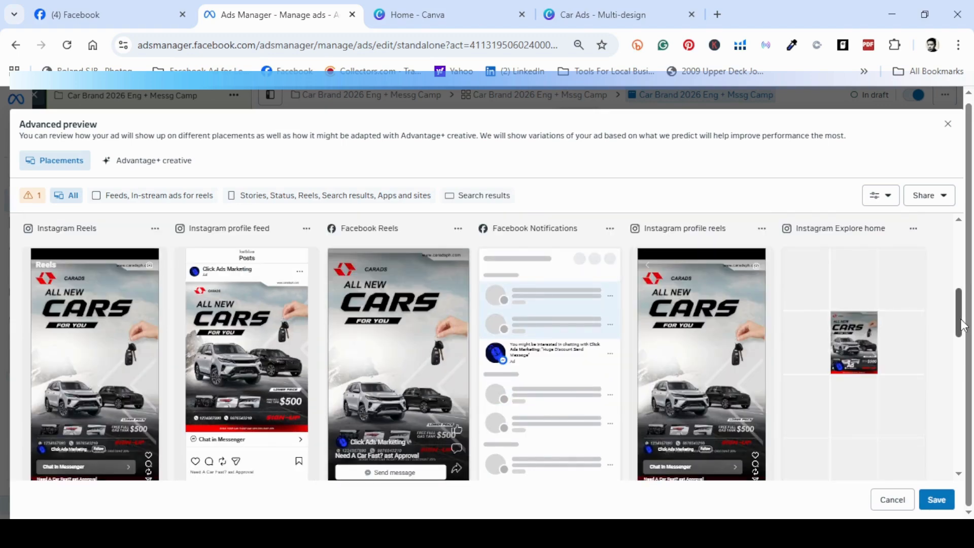
pyautogui.scroll(-1, 962, 325)
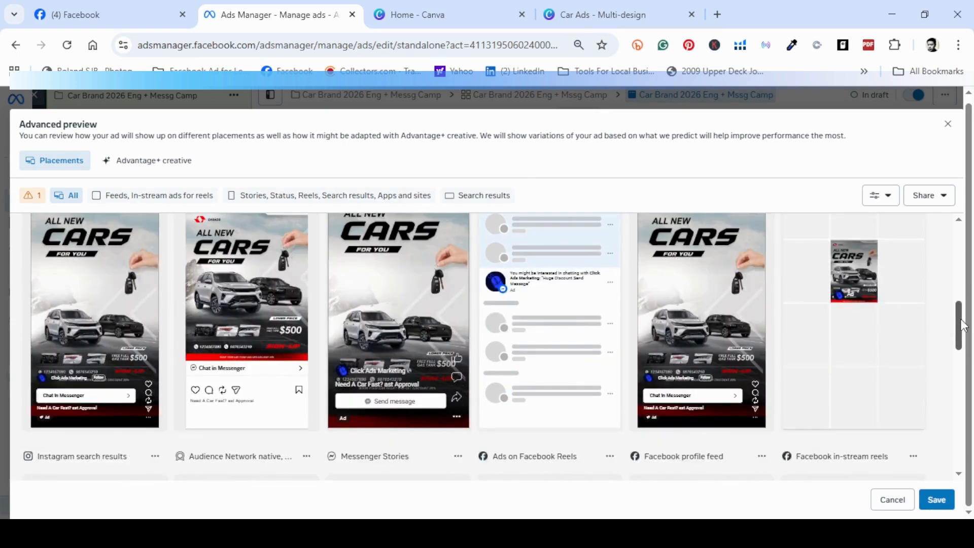
pyautogui.scroll(-1, 963, 340)
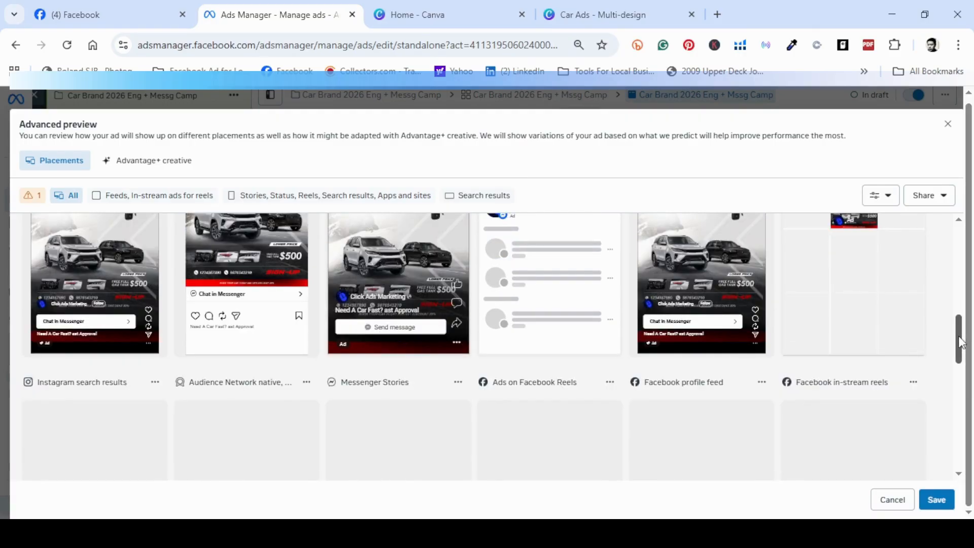
pyautogui.scroll(5, 960, 338)
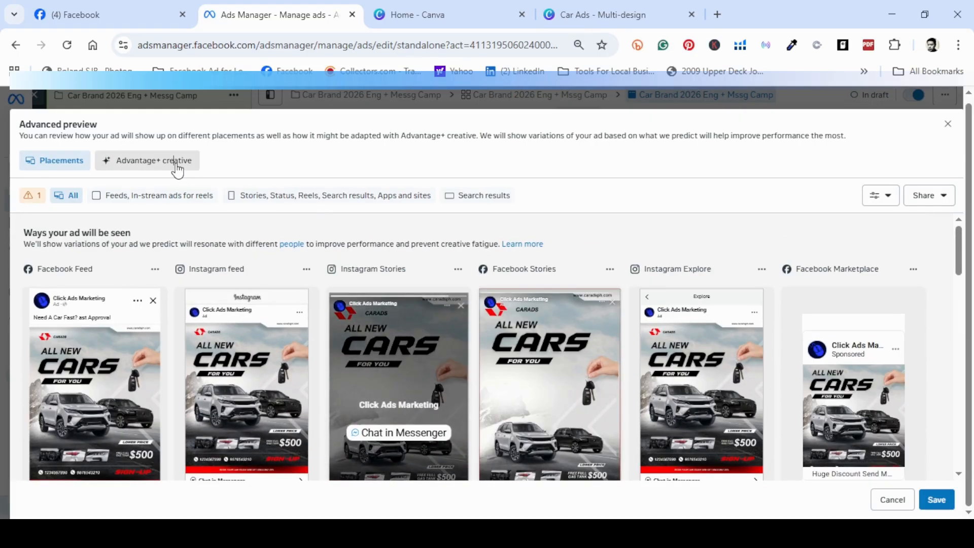
# Check the Advantage+ creative optimizations in the advanced preview and save with all of them left off
pyautogui.click(176, 171)
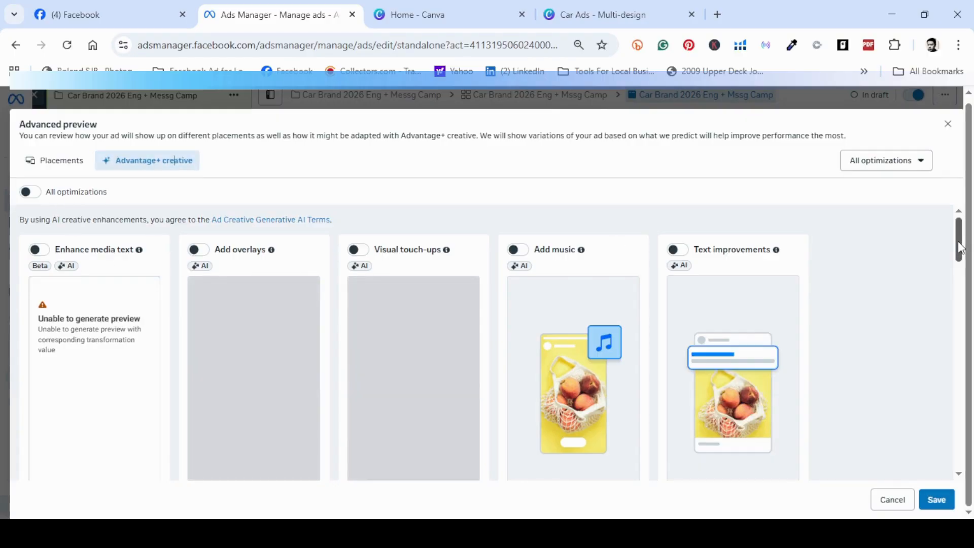
pyautogui.moveTo(959, 246); pyautogui.dragTo(965, 270)
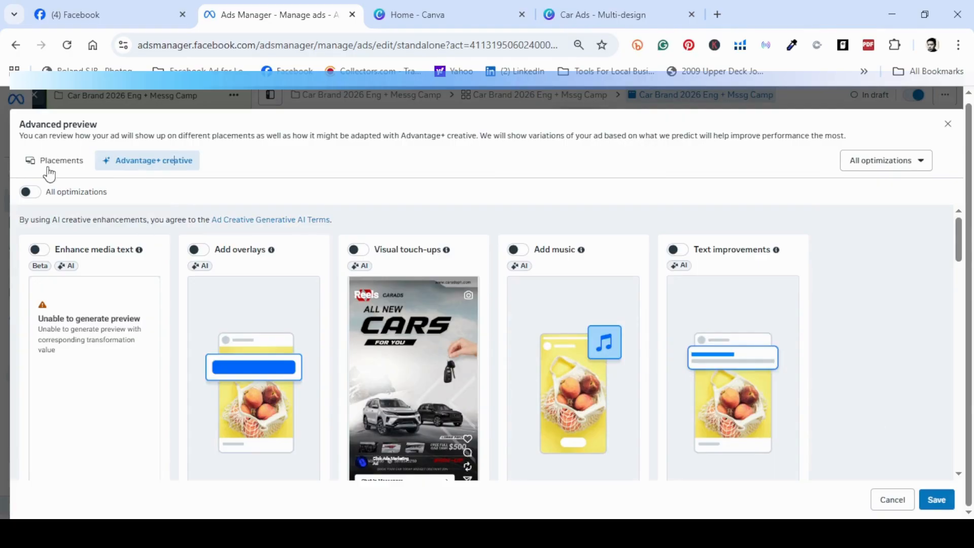
pyautogui.click(937, 502)
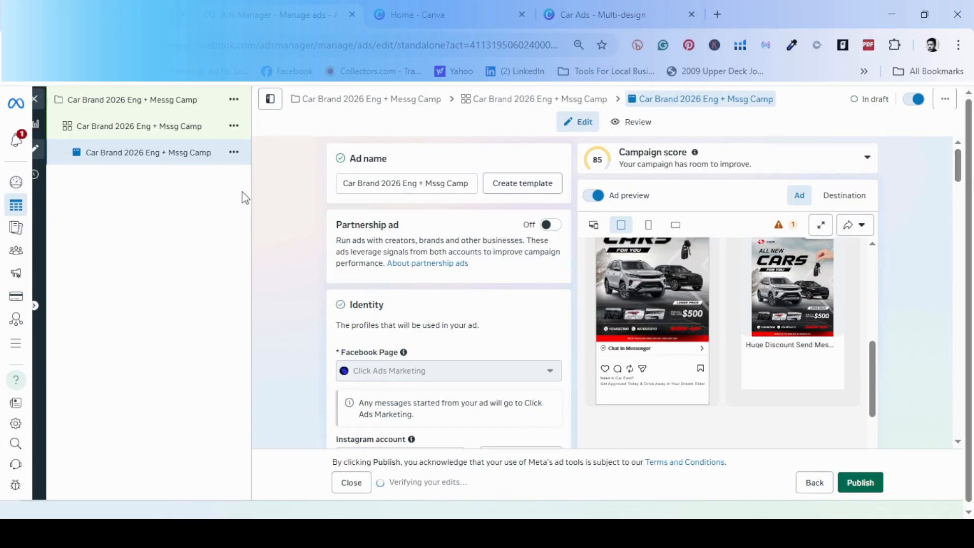
# Duplicate the ad once into the original campaign, keeping existing reactions, comments and shares shown on the new ad
pyautogui.click(234, 154)
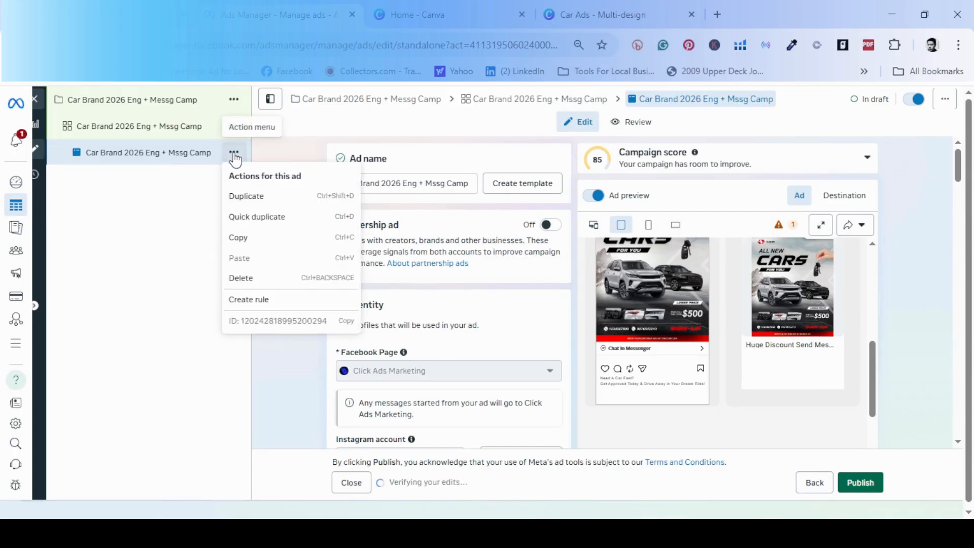
pyautogui.click(261, 202)
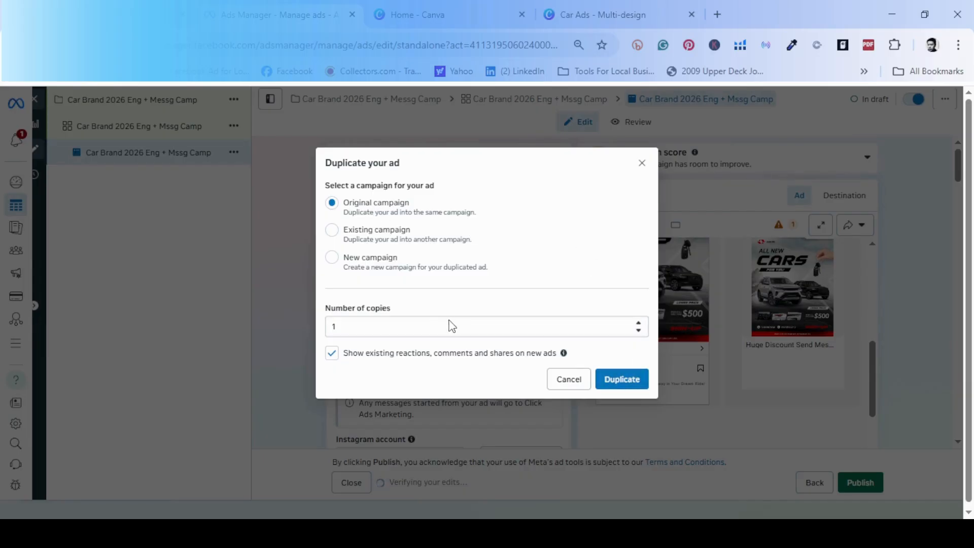
pyautogui.click(641, 385)
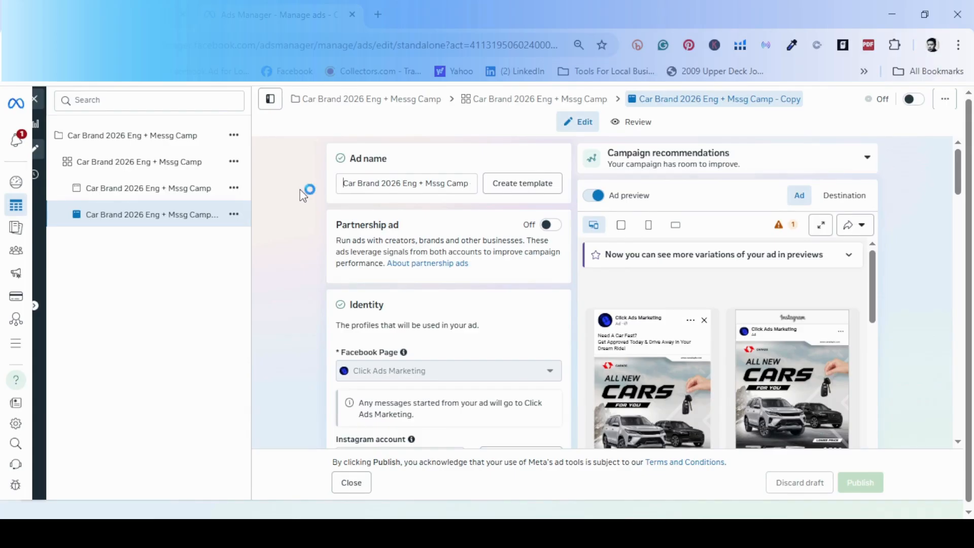
# Edit the end of the duplicated ad's name
pyautogui.click(349, 187)
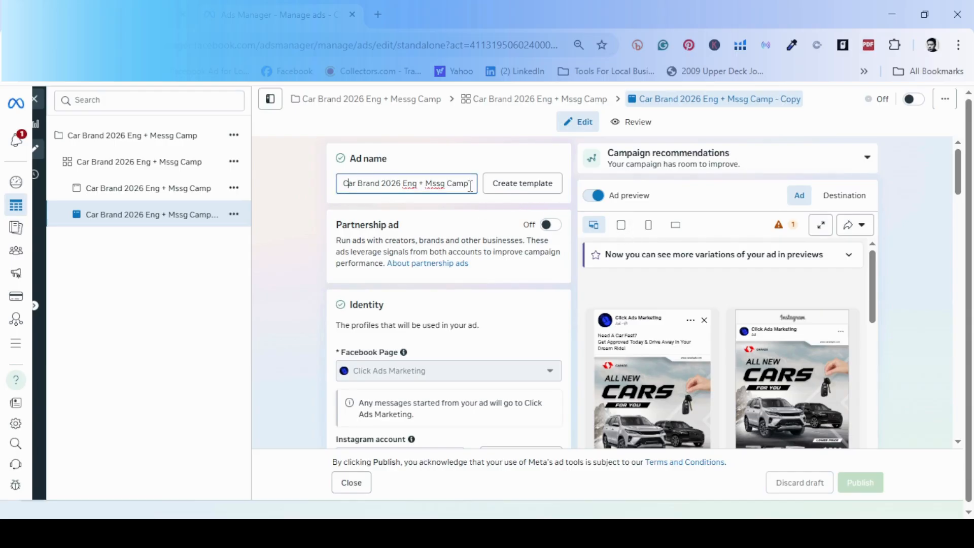
pyautogui.press('End')
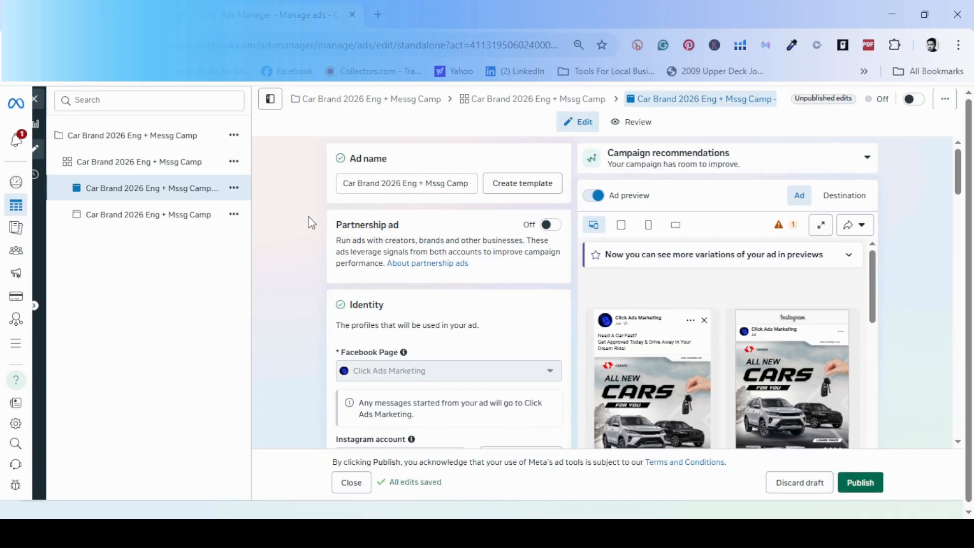
pyautogui.scroll(-2, 309, 225)
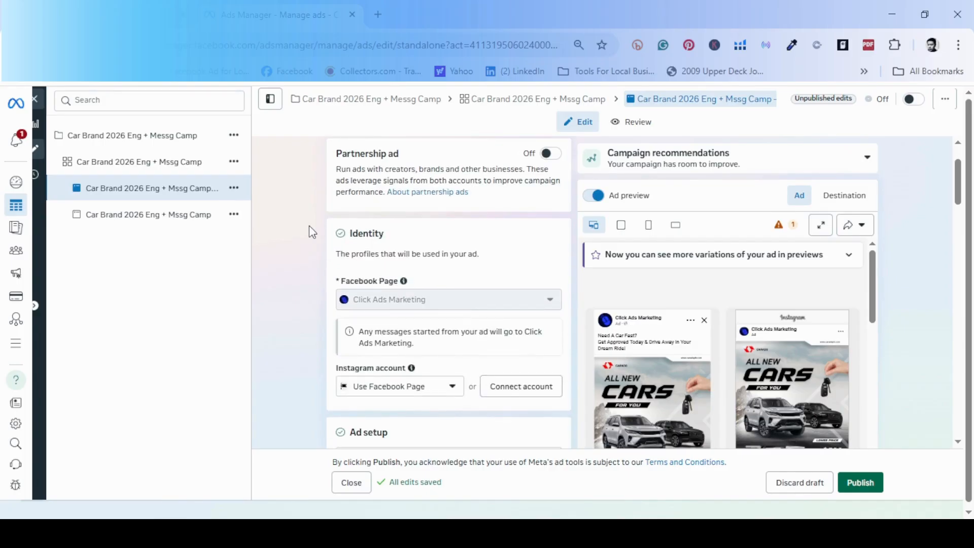
# Remove the existing media from the duplicated ad's creative
pyautogui.scroll(-2, 311, 231)
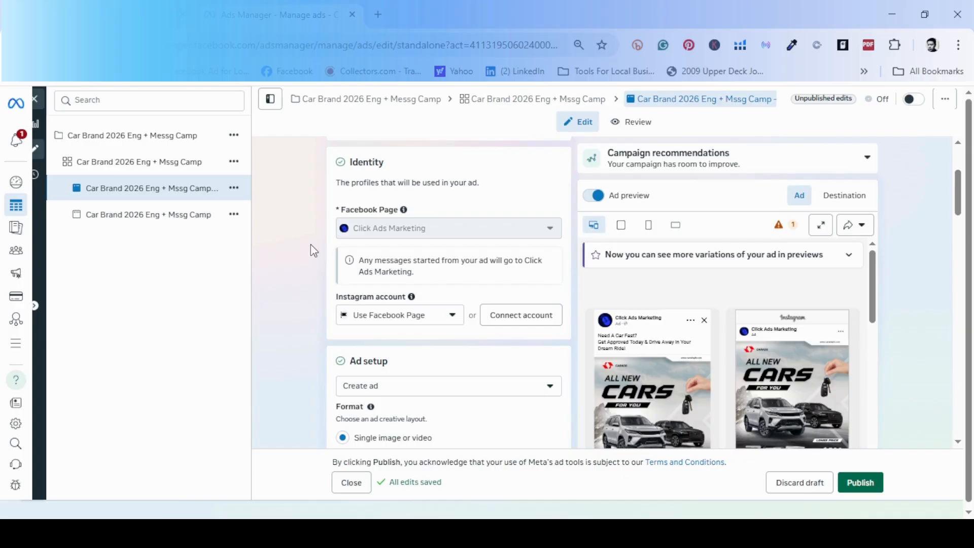
pyautogui.scroll(-1, 325, 300)
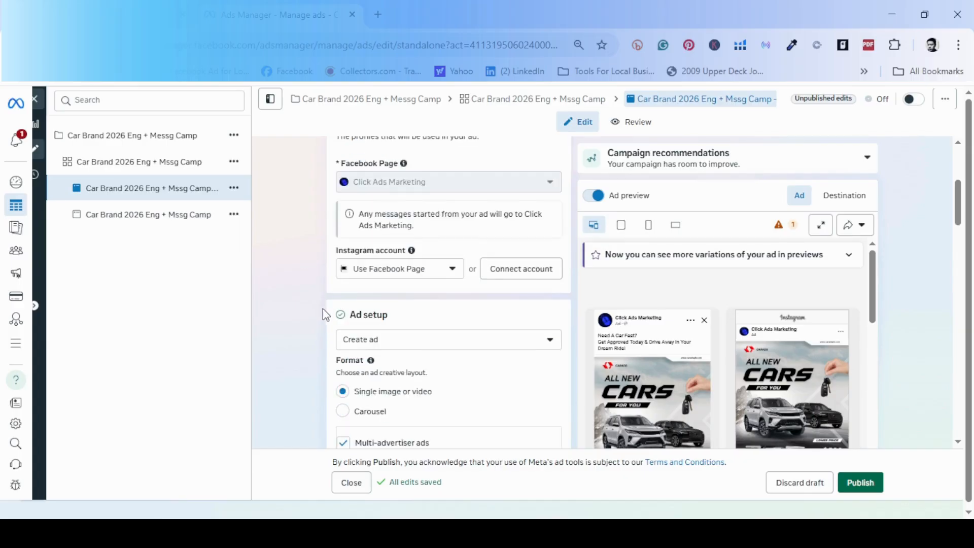
pyautogui.scroll(-3, 356, 284)
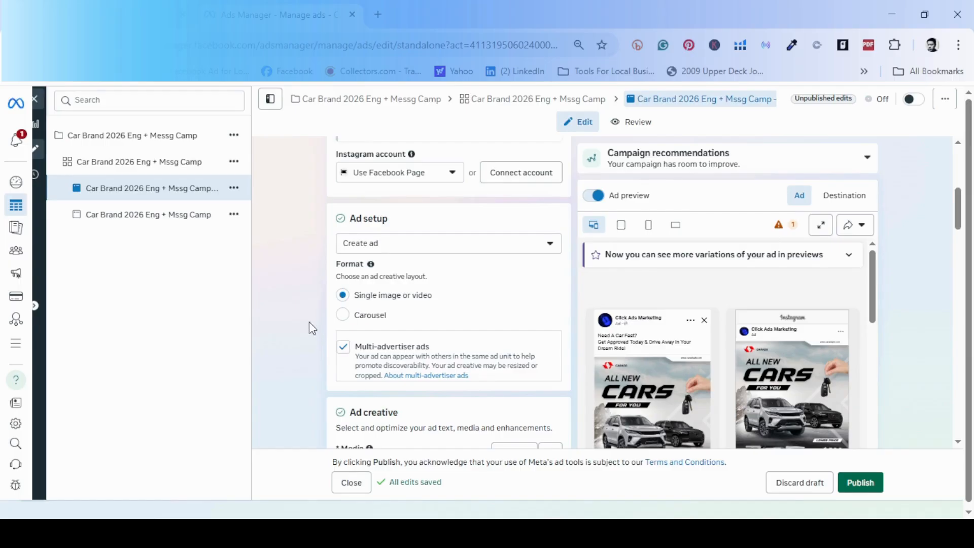
pyautogui.scroll(-3, 309, 322)
pyautogui.scroll(-1, 309, 322)
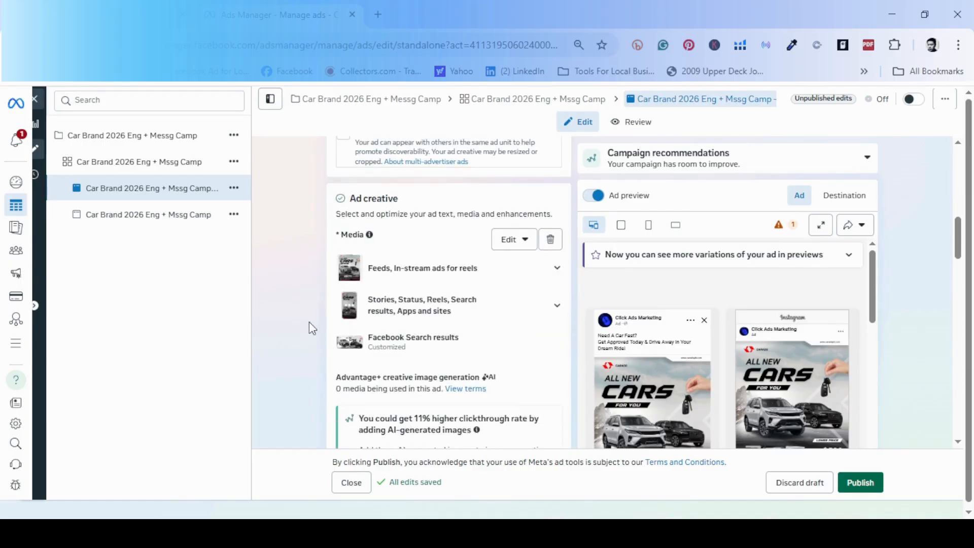
pyautogui.click(552, 242)
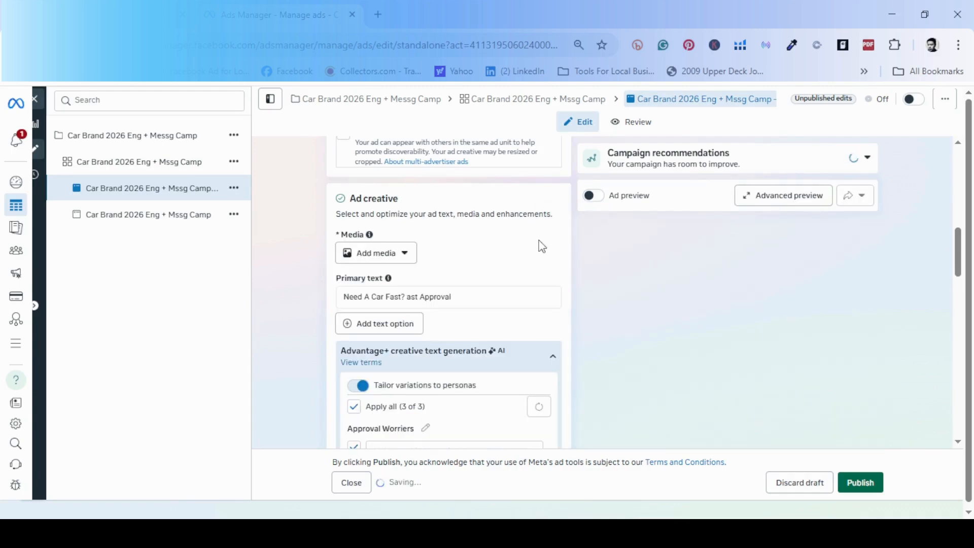
# Add the account image 4.png (1080 × 1350) as the ad's media and continue to the placement crops
pyautogui.click(401, 254)
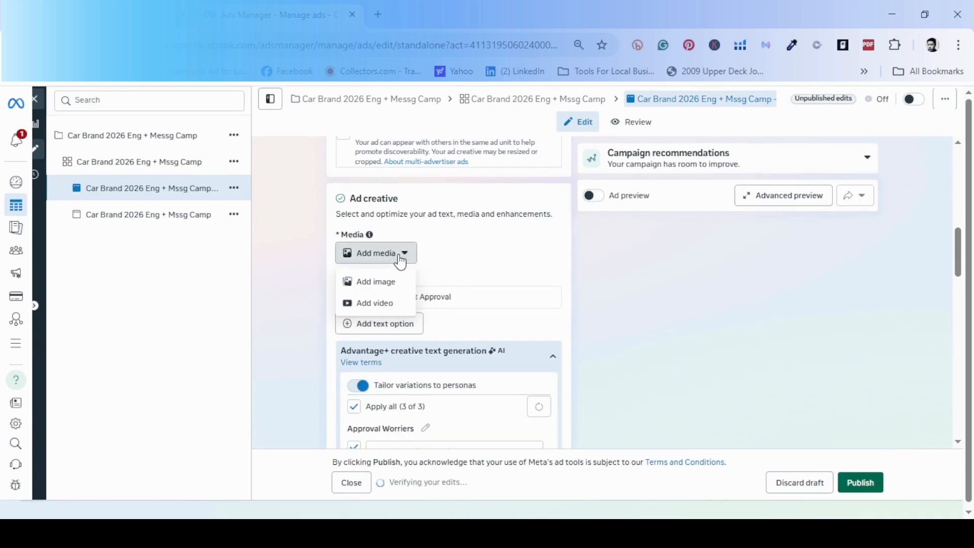
pyautogui.click(385, 283)
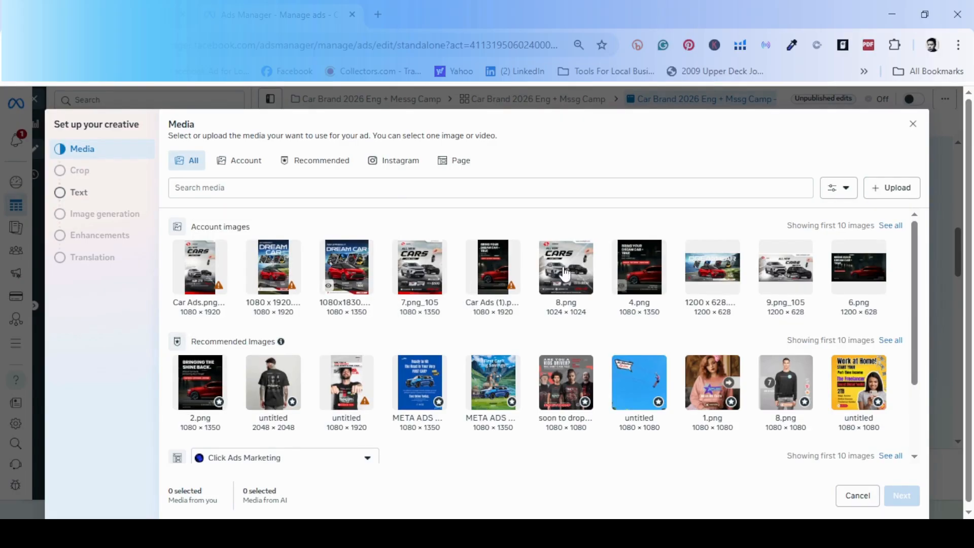
pyautogui.click(645, 284)
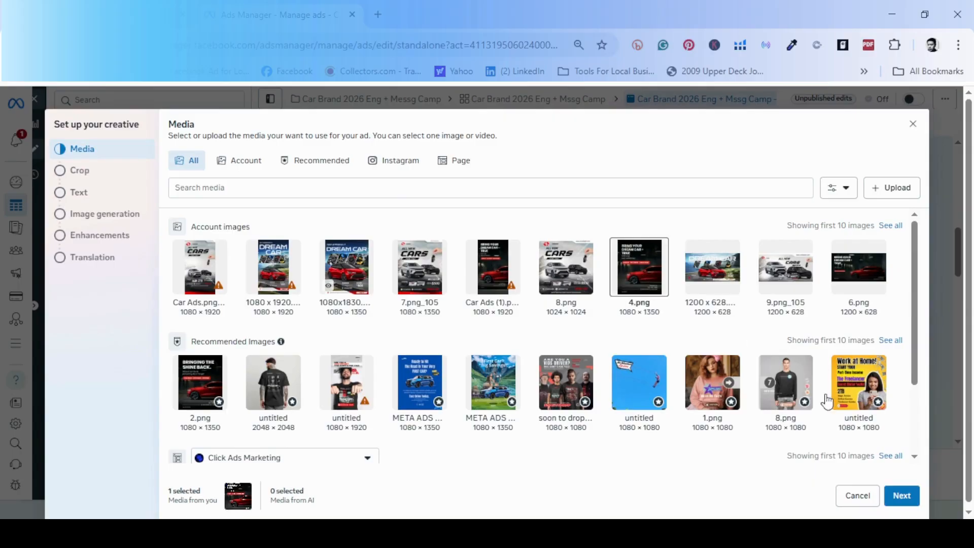
pyautogui.click(901, 497)
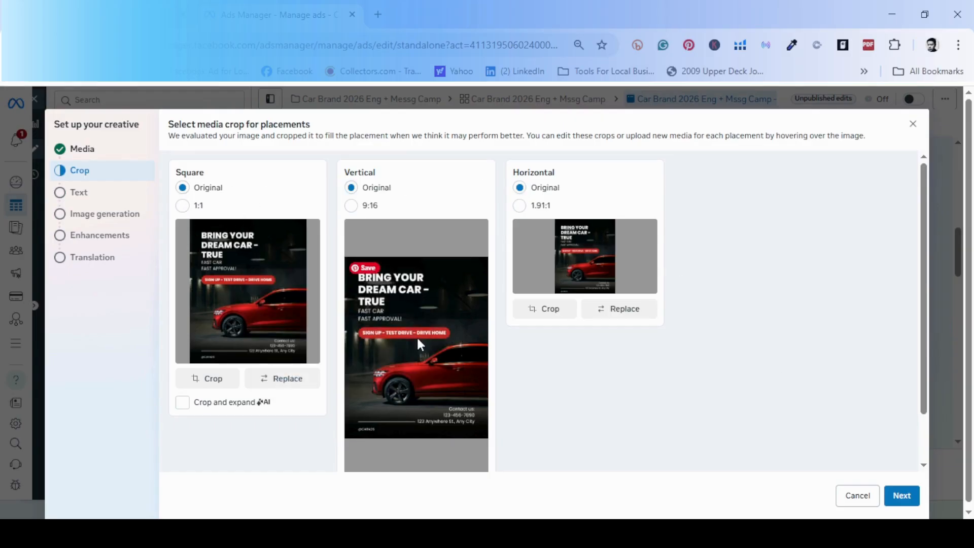
# Replace the vertical placement media with the 1080 × 1920 Car Ads (1) account image
pyautogui.scroll(-2, 416, 336)
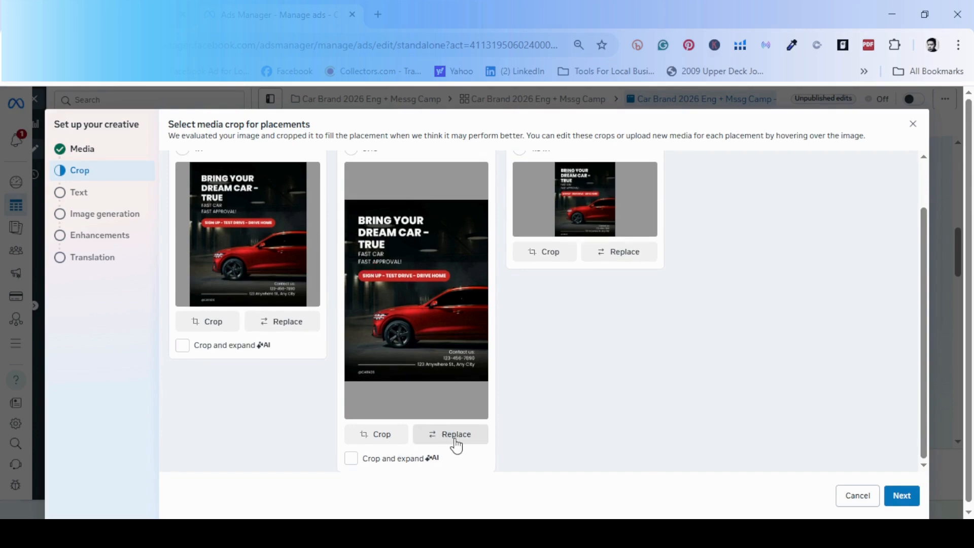
pyautogui.scroll(2, 450, 429)
pyautogui.scroll(-2, 447, 412)
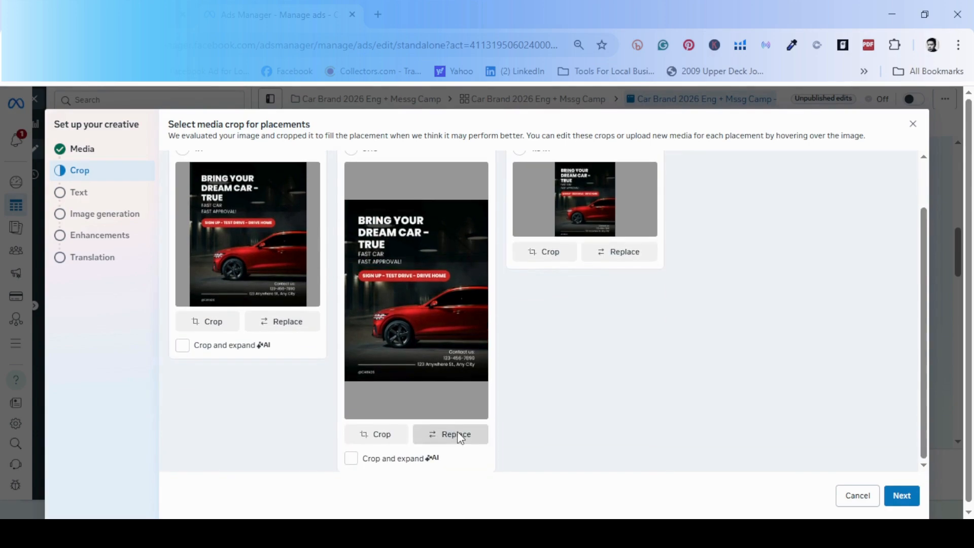
pyautogui.click(458, 434)
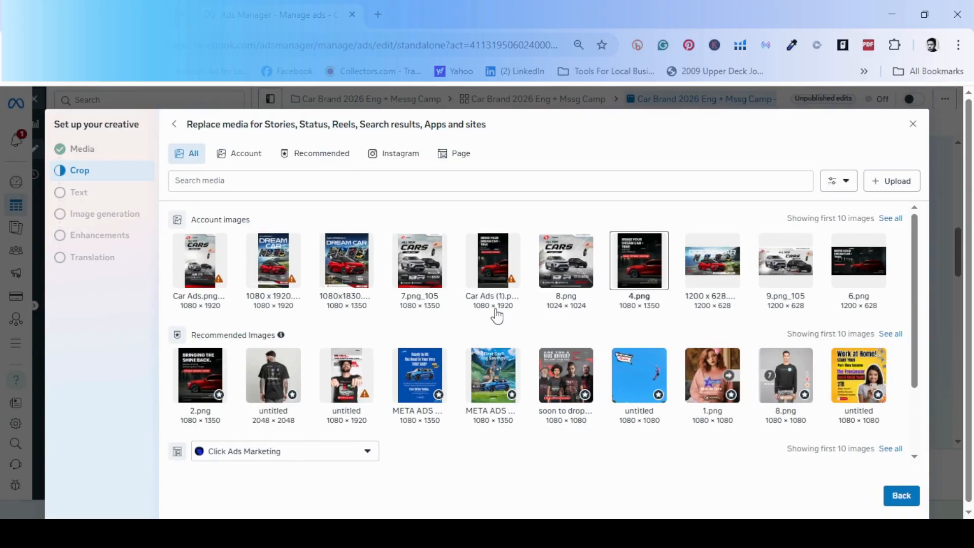
pyautogui.click(496, 276)
pyautogui.click(906, 499)
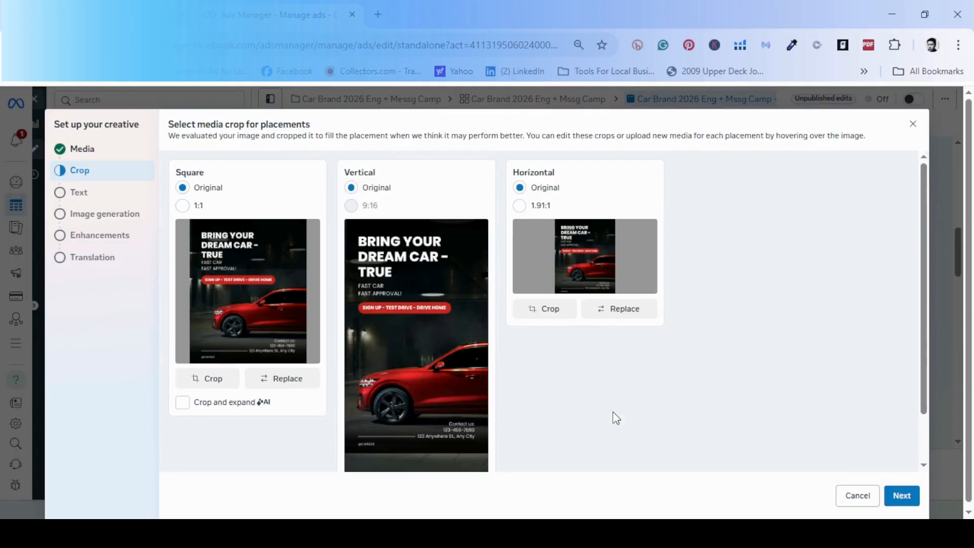
# Replace the horizontal placement media with 6.png (1200 × 628) and accept the original crops to continue to the ad text
pyautogui.scroll(-2, 527, 384)
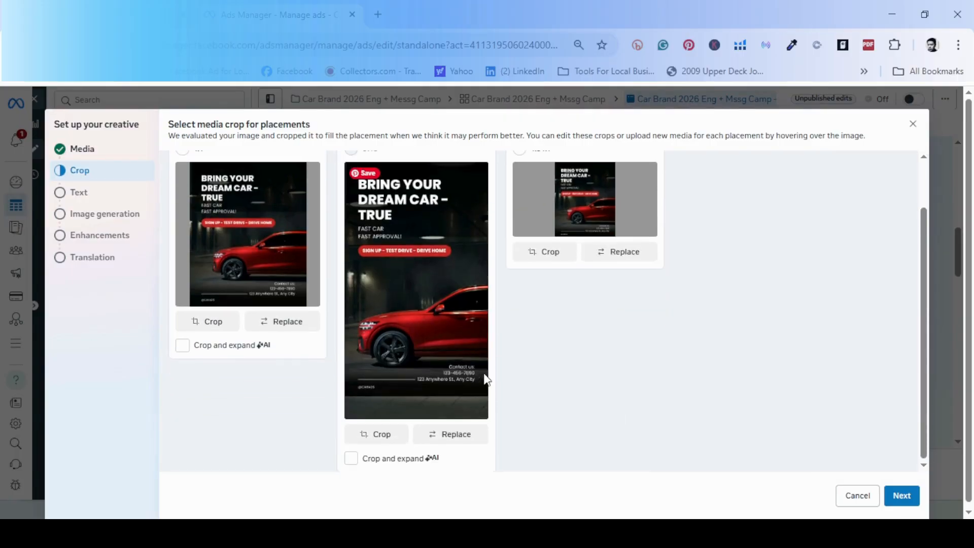
pyautogui.scroll(2, 553, 386)
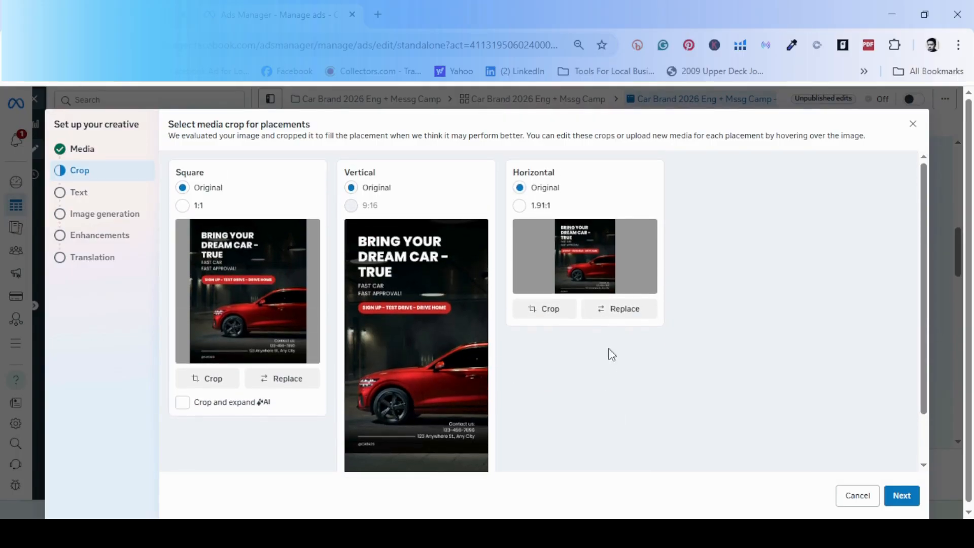
pyautogui.click(635, 314)
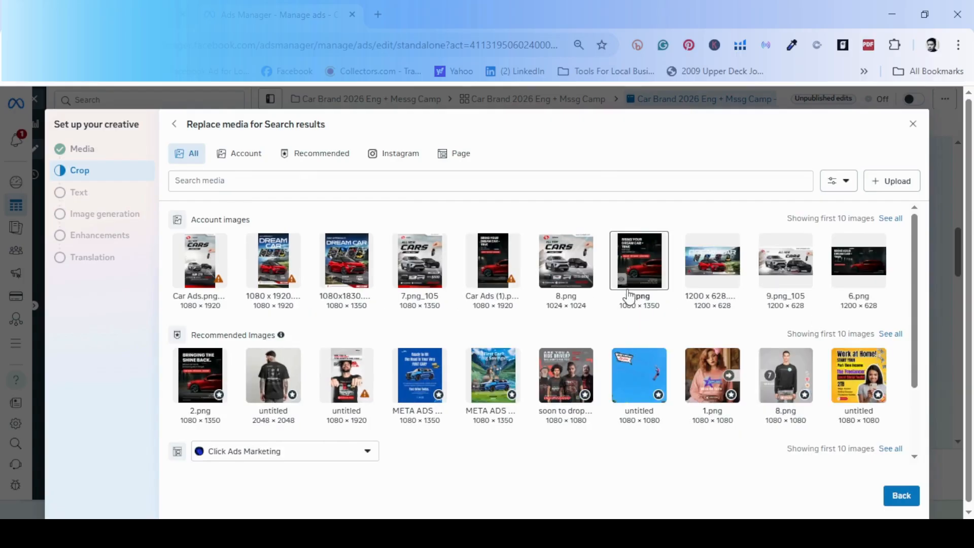
pyautogui.click(872, 269)
pyautogui.click(901, 495)
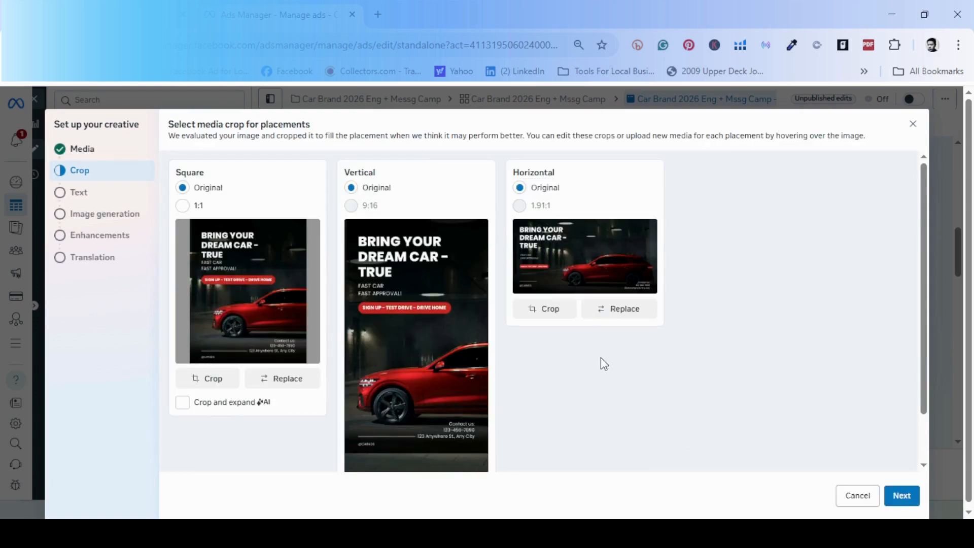
pyautogui.scroll(-1, 601, 359)
pyautogui.scroll(1, 600, 362)
pyautogui.click(904, 499)
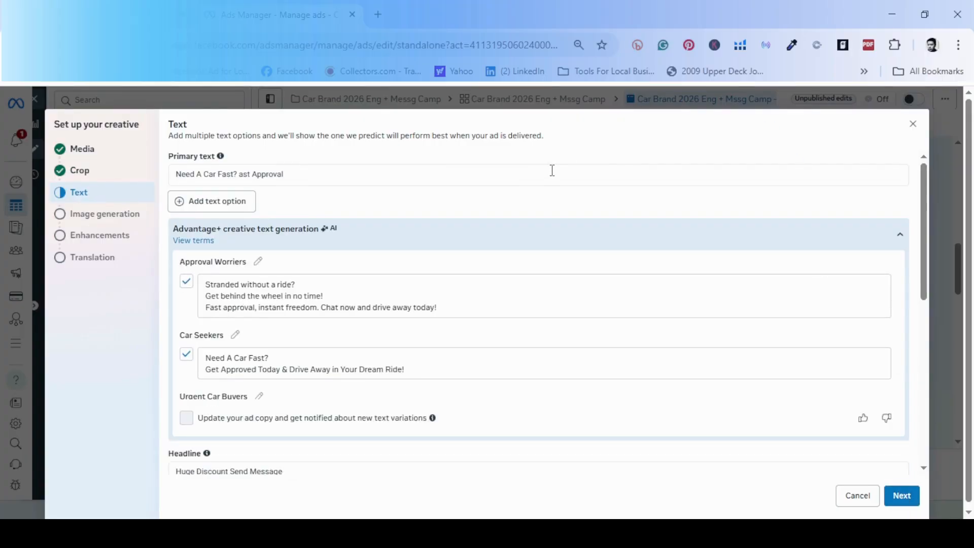
# Correct the primary text to read "Need A Car Fast? Fast Approval"
pyautogui.click(441, 176)
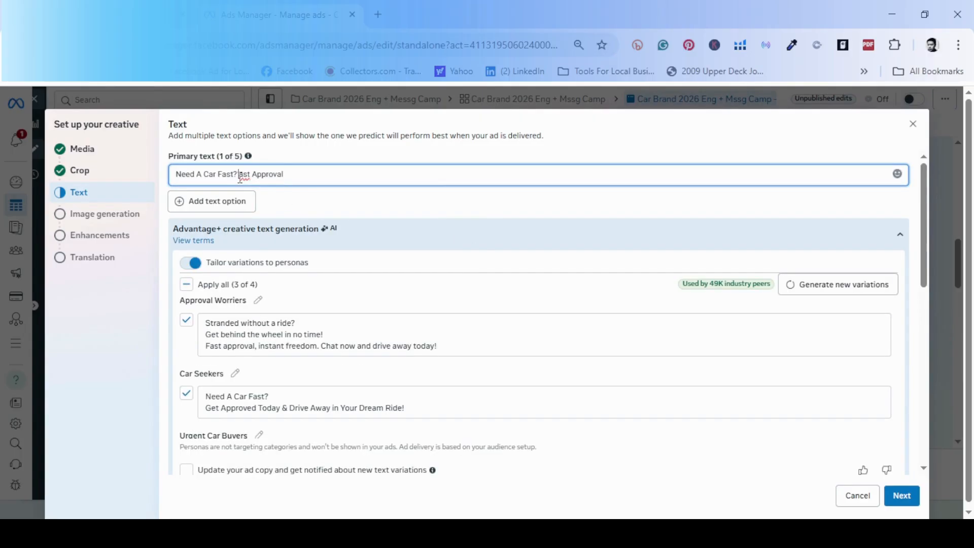
pyautogui.write('F')
pyautogui.scroll(-3, 603, 358)
pyautogui.scroll(2, 603, 358)
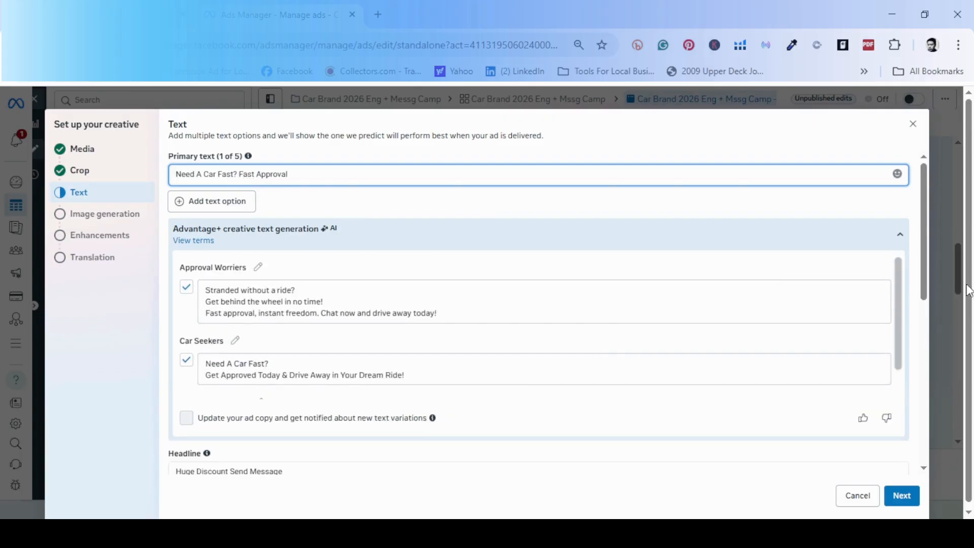
pyautogui.scroll(-2, 926, 239)
pyautogui.scroll(3, 921, 299)
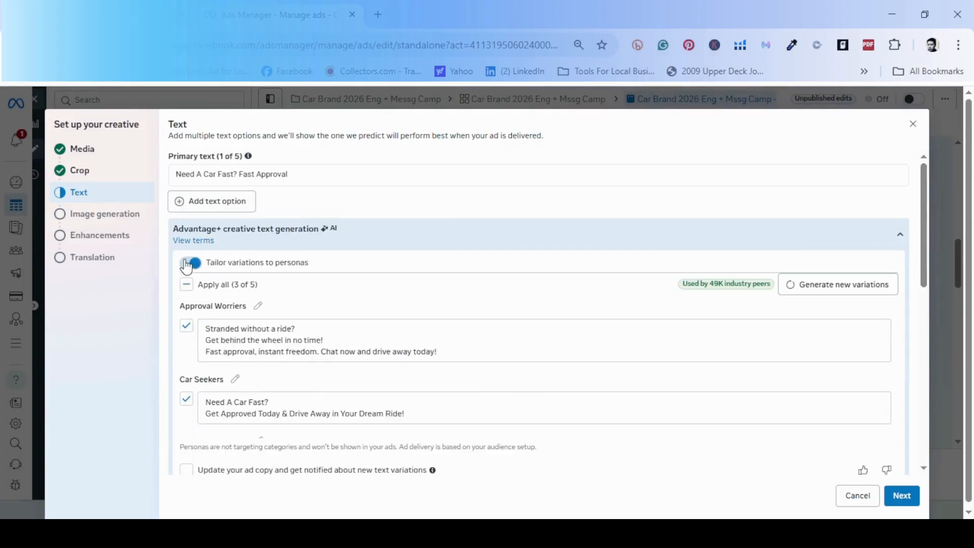
# Switch the persona-tailored primary text variations off and on again, and apply all four new variations
pyautogui.click(188, 263)
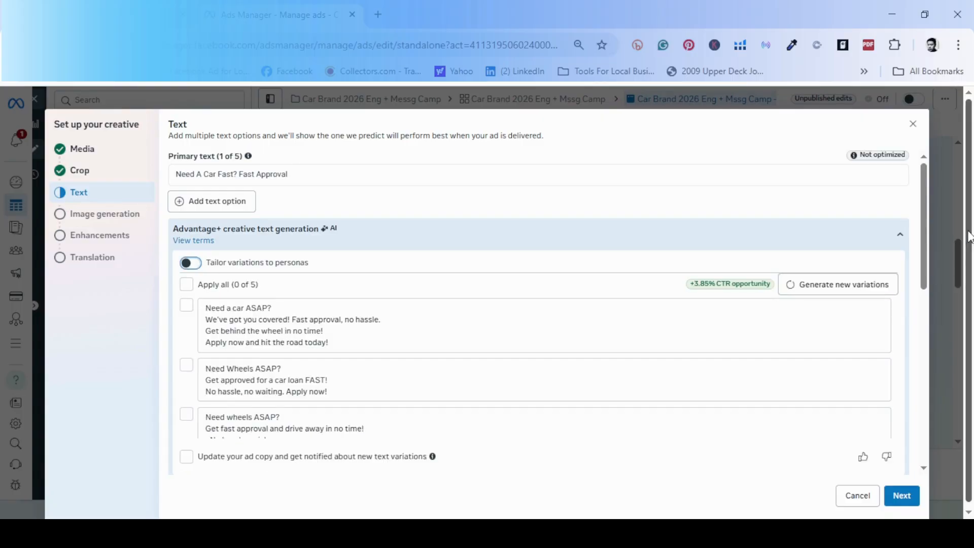
pyautogui.click(195, 263)
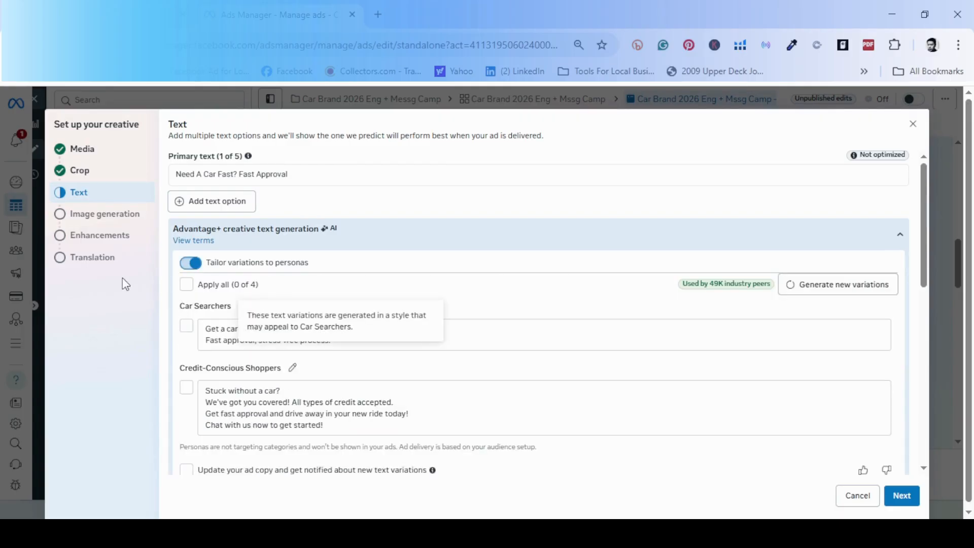
pyautogui.click(186, 285)
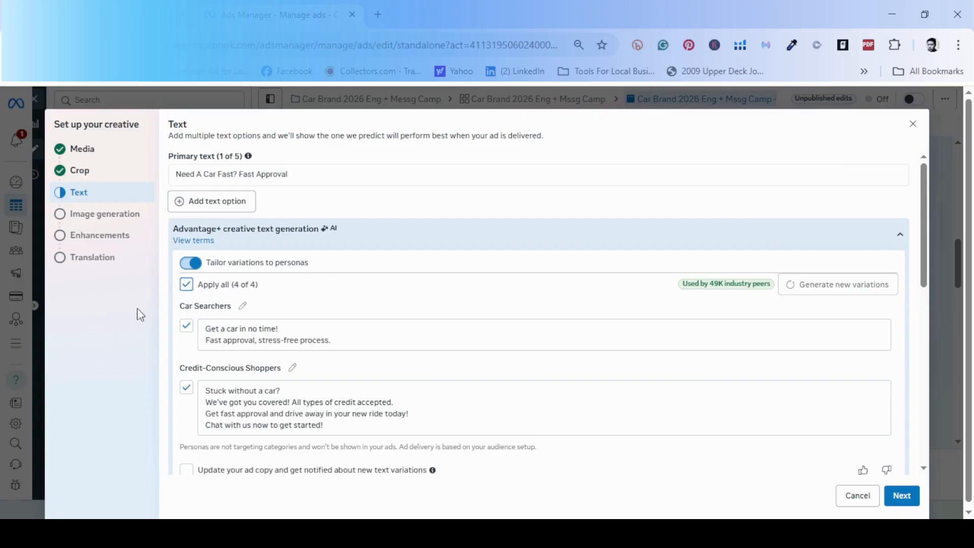
# Check the headline, its generated variations, the description and the Send message call to action, and continue to image generation unchanged
pyautogui.scroll(-2, 163, 299)
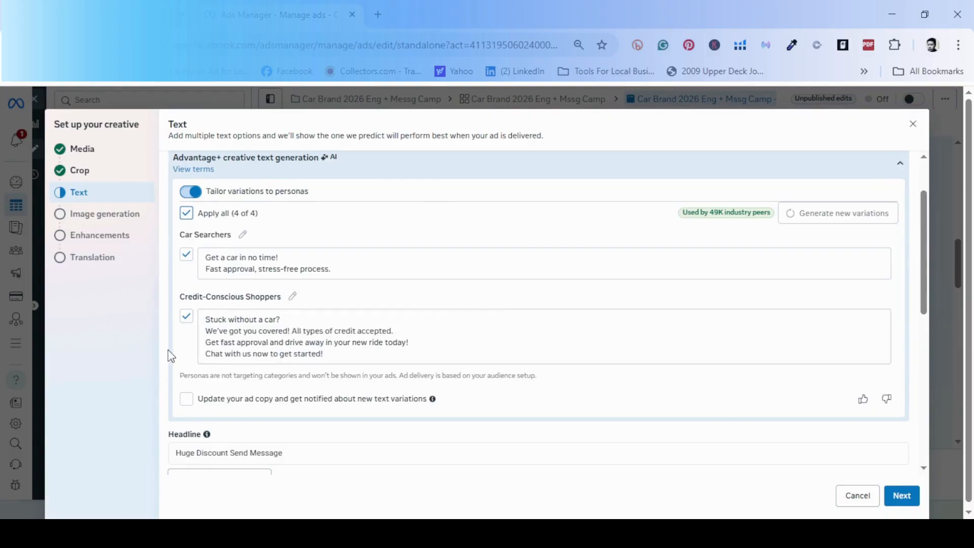
pyautogui.scroll(-4, 171, 355)
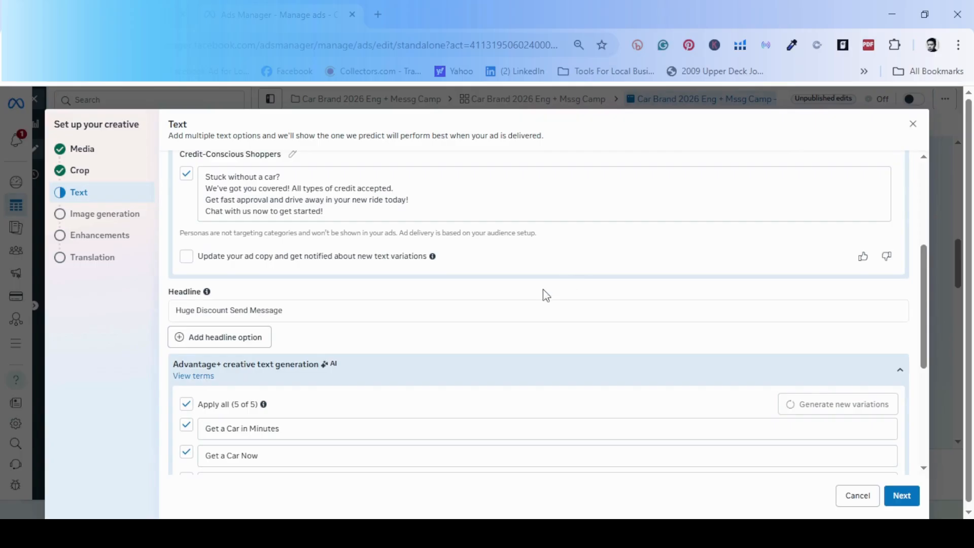
pyautogui.scroll(1, 429, 326)
pyautogui.scroll(-1, 422, 330)
pyautogui.click(429, 311)
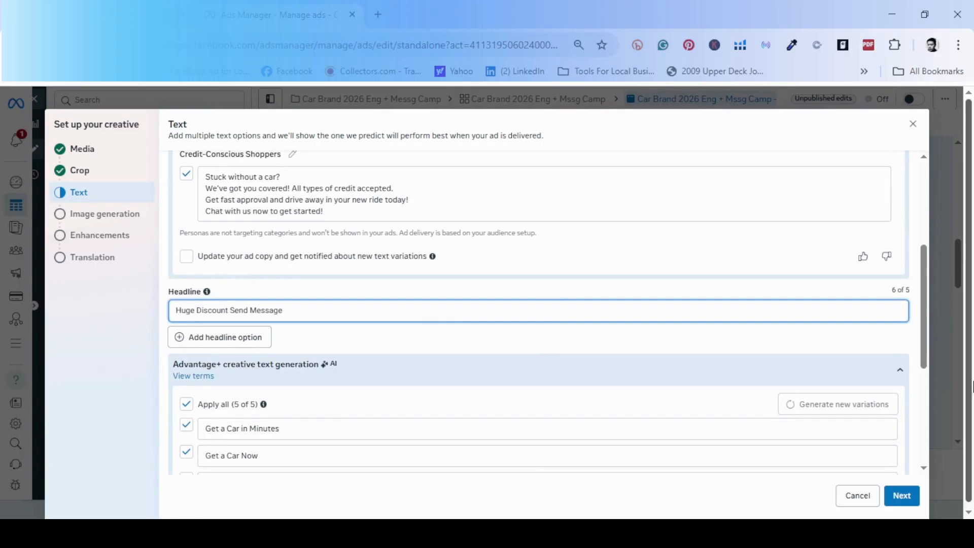
pyautogui.moveTo(923, 325); pyautogui.dragTo(924, 361)
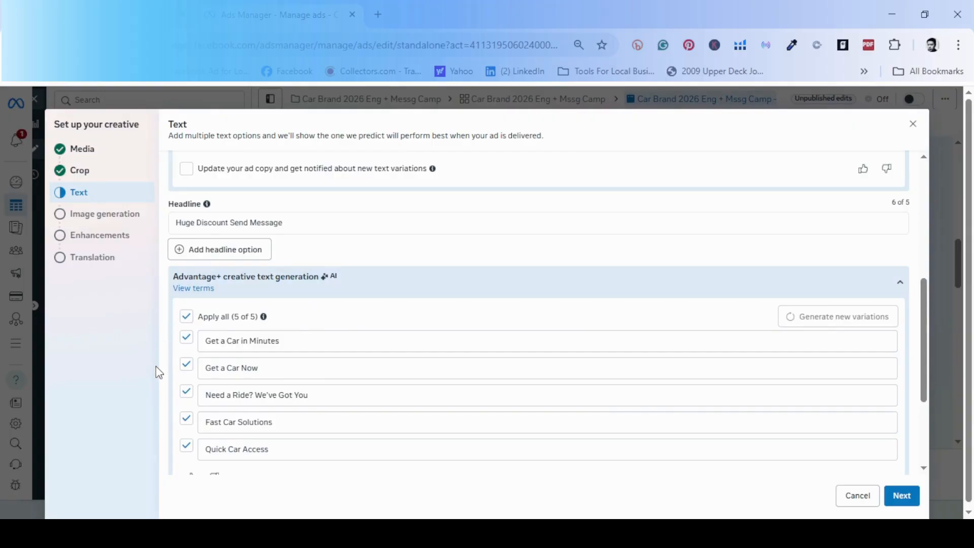
pyautogui.scroll(-3, 805, 419)
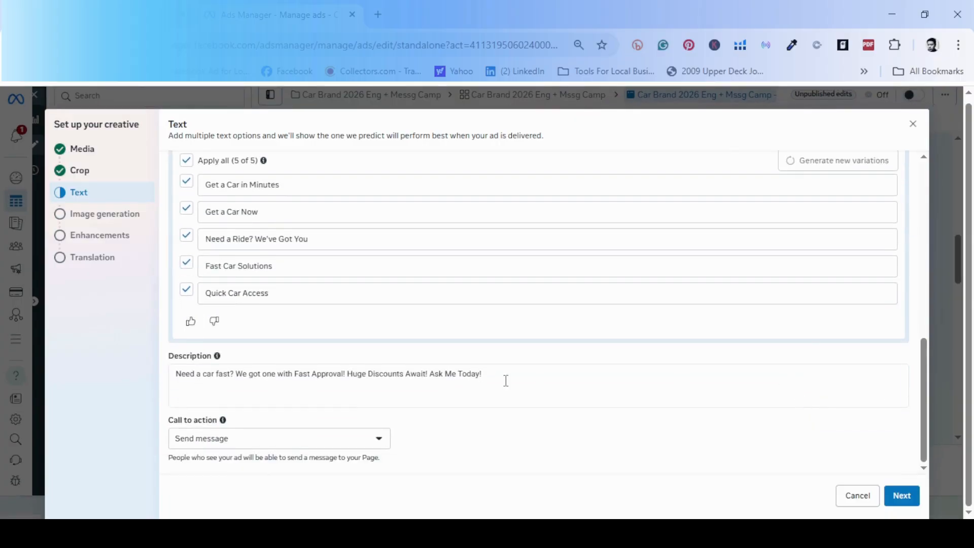
pyautogui.click(505, 382)
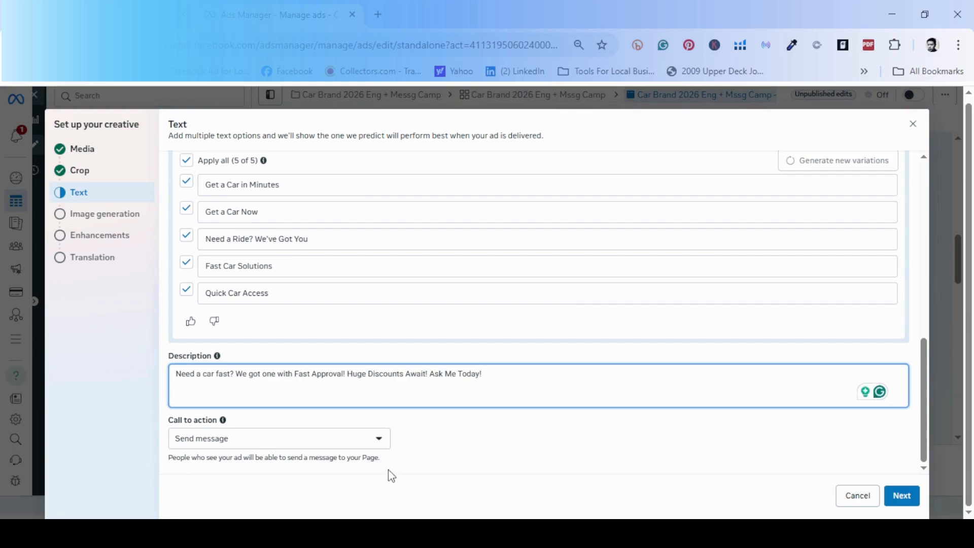
pyautogui.click(373, 446)
pyautogui.click(376, 446)
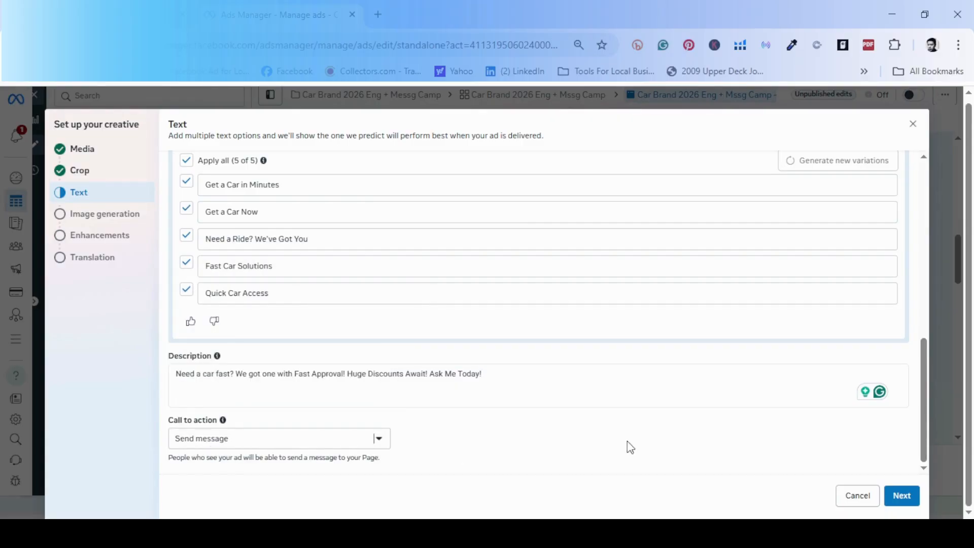
pyautogui.click(903, 497)
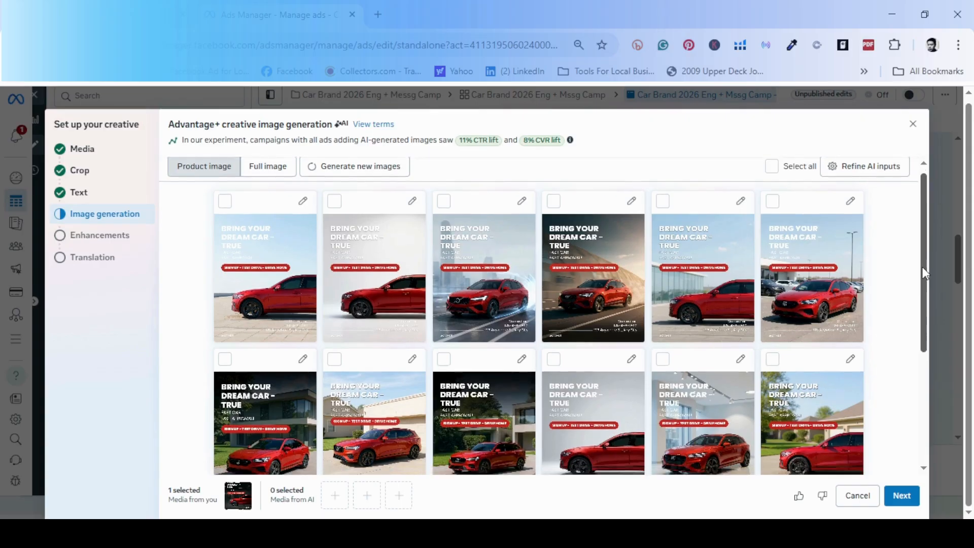
# Look through the AI-generated product images and continue to the creative enhancements without selecting any
pyautogui.moveTo(923, 267); pyautogui.dragTo(928, 421)
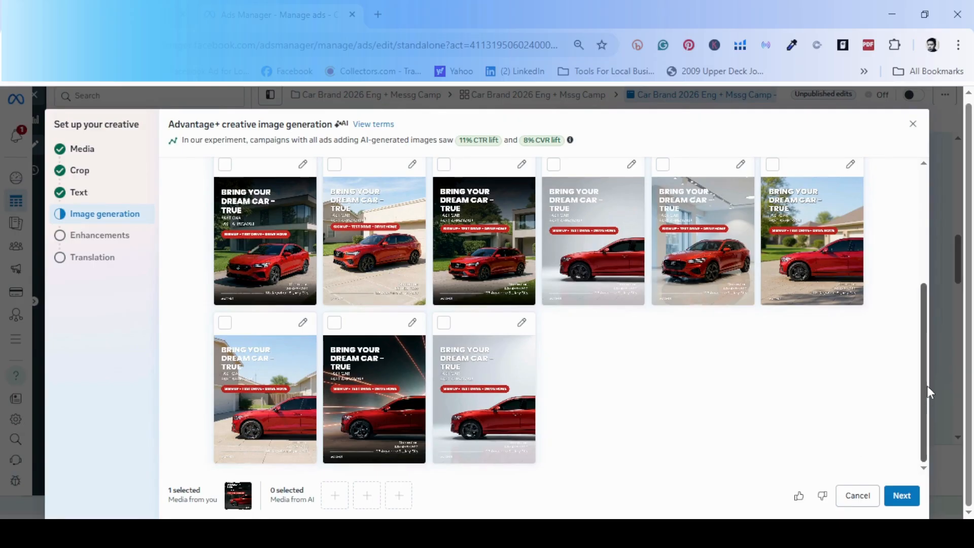
pyautogui.moveTo(924, 403)
pyautogui.mouseDown()
pyautogui.moveTo(905, 258)
pyautogui.moveTo(931, 412)
pyautogui.mouseUp()
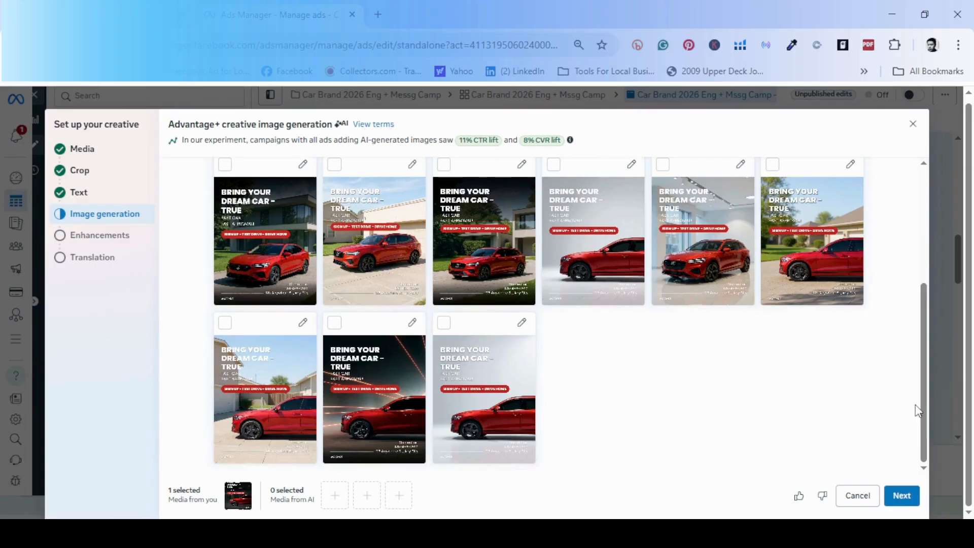
pyautogui.click(902, 492)
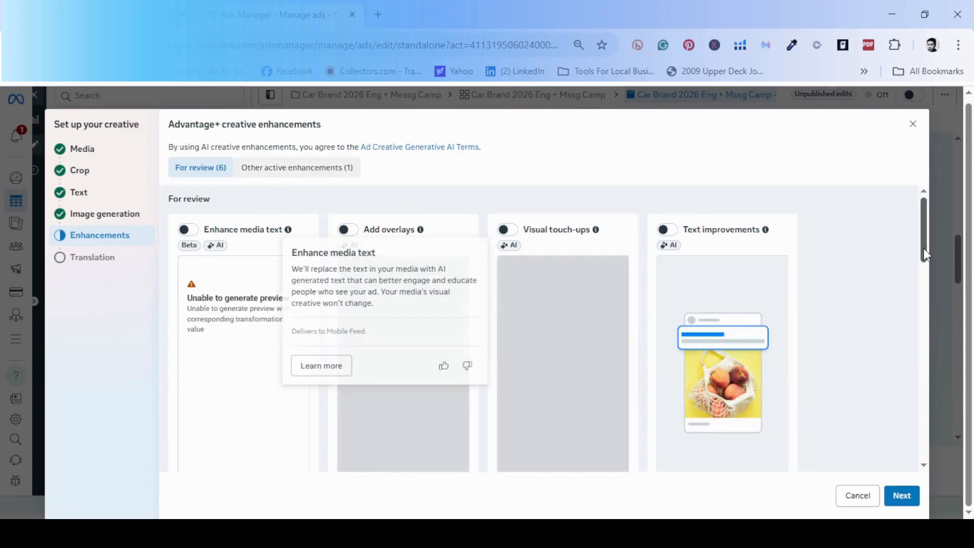
# Turn off the Flex media enhancement, leave text translation off, and finish the creative setup
pyautogui.scroll(-5, 357, 389)
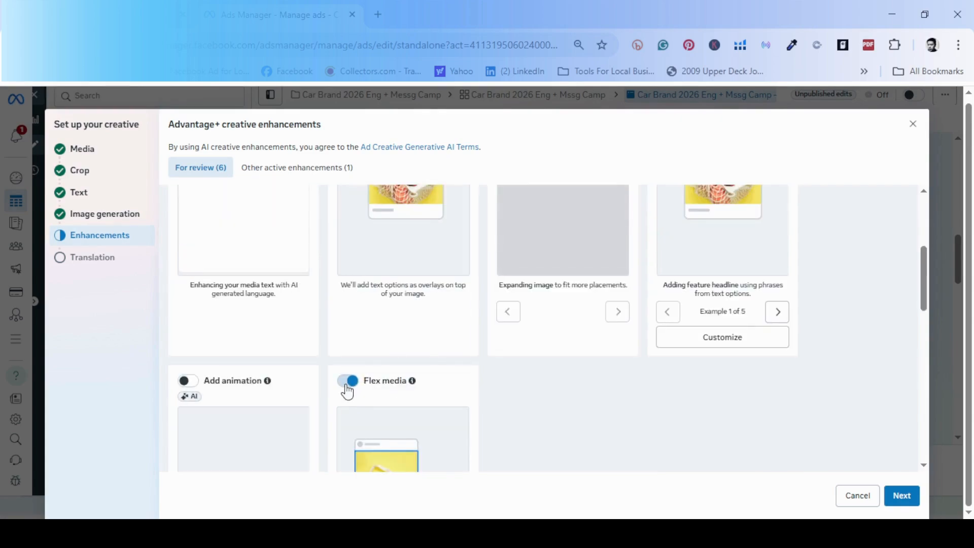
pyautogui.click(348, 381)
pyautogui.scroll(-4, 791, 388)
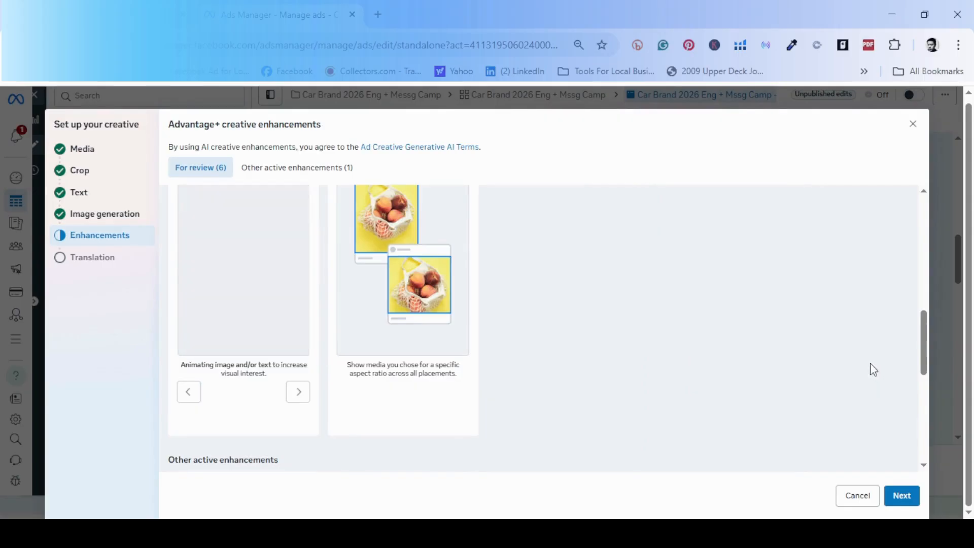
pyautogui.scroll(4, 870, 366)
pyautogui.click(902, 496)
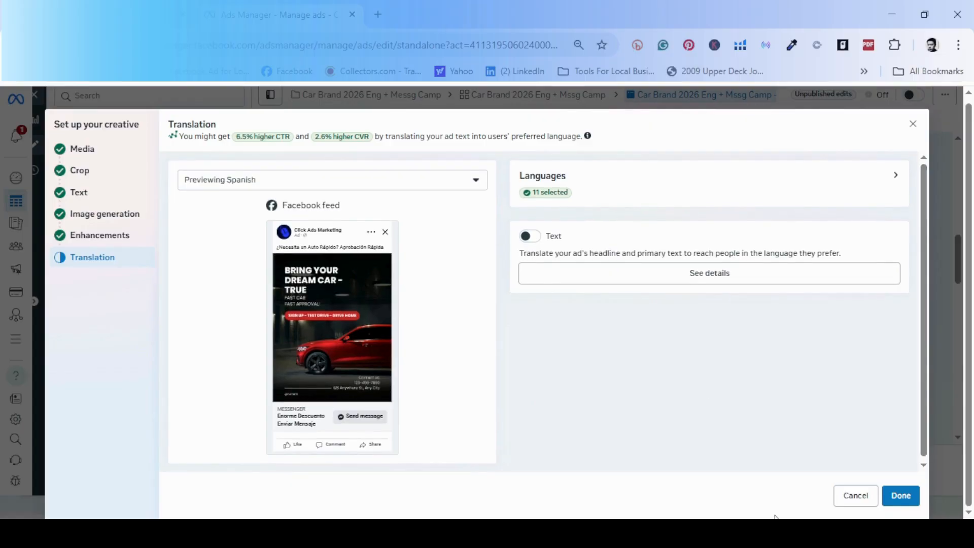
pyautogui.click(900, 500)
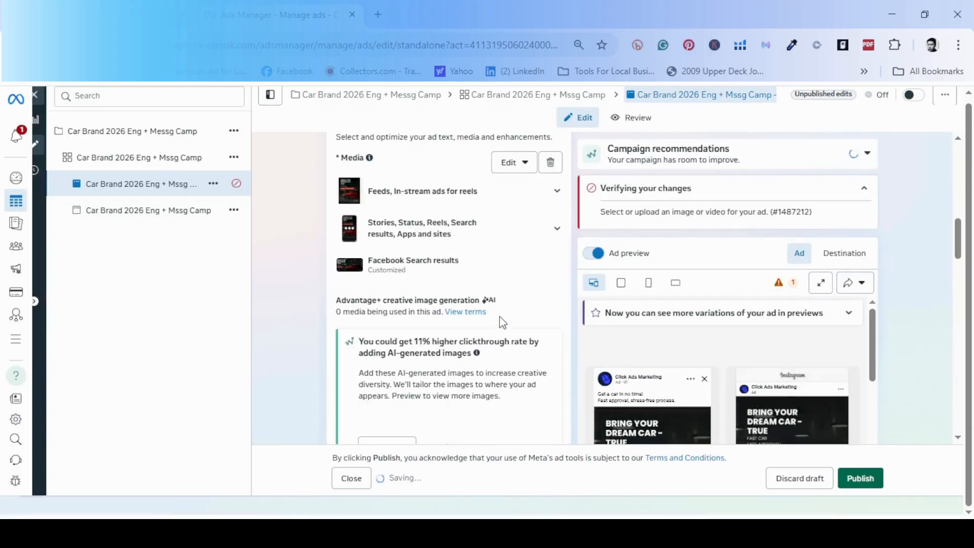
# Review the ad's media, primary text, headline, description, call to action and enhancements, and check its placement previews
pyautogui.scroll(-4, 463, 318)
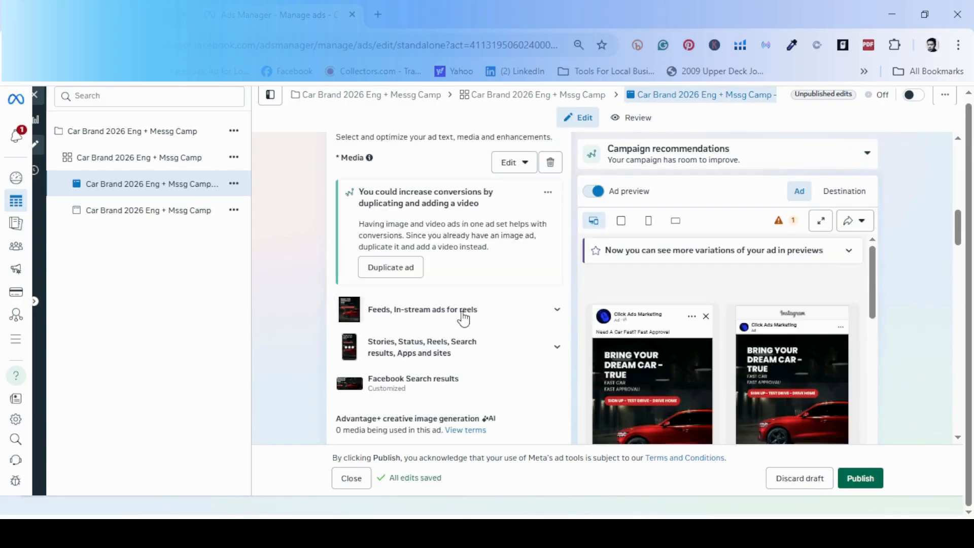
pyautogui.scroll(-3, 624, 369)
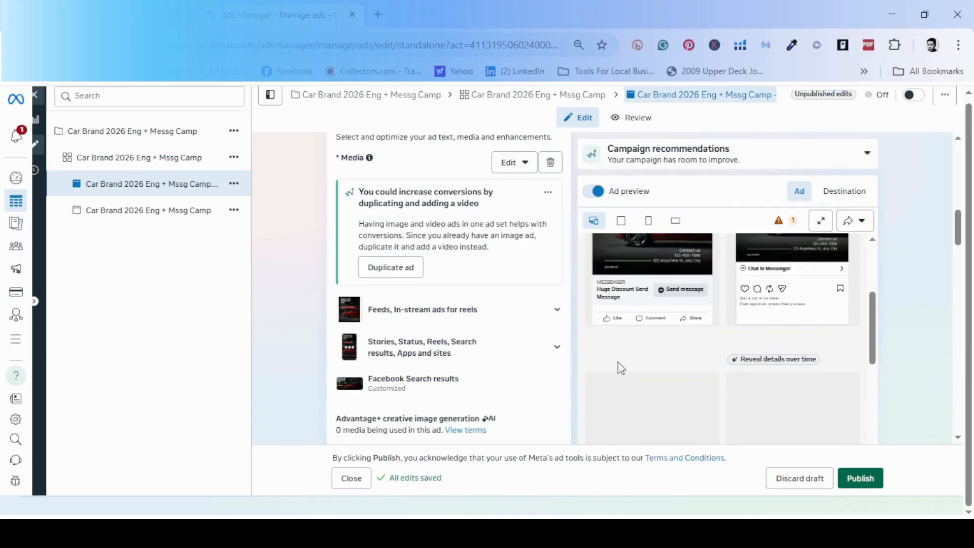
pyautogui.scroll(-3, 496, 365)
pyautogui.scroll(-8, 494, 360)
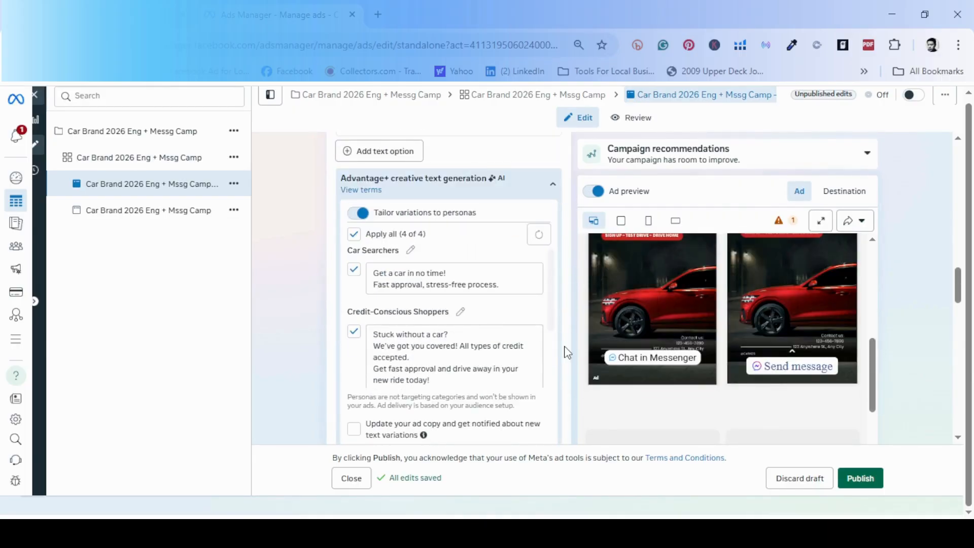
pyautogui.scroll(-4, 562, 352)
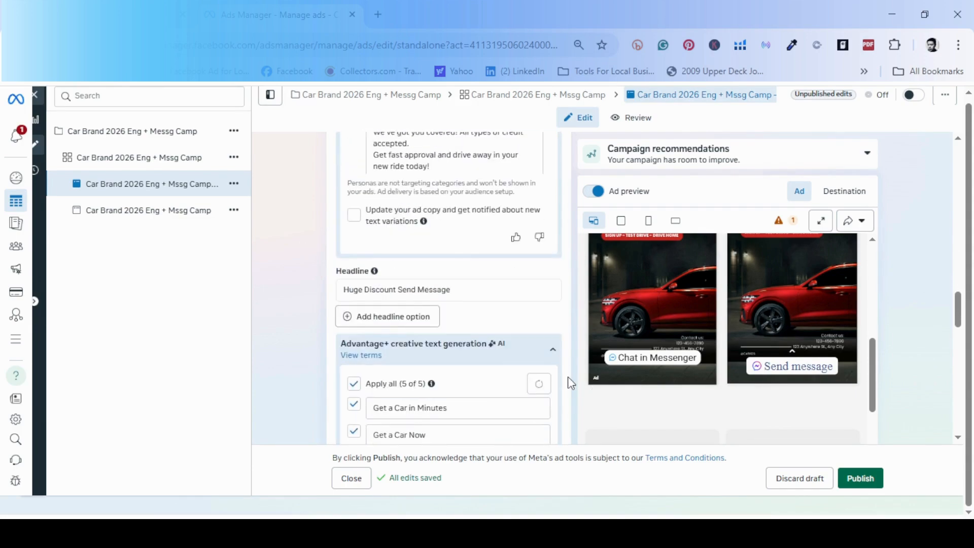
pyautogui.scroll(-7, 567, 377)
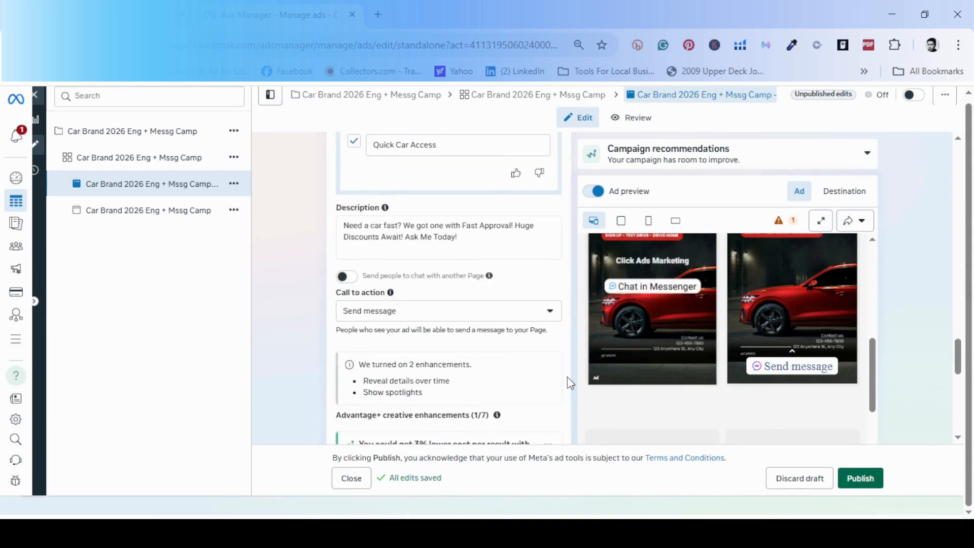
pyautogui.scroll(-3, 567, 376)
pyautogui.scroll(-4, 560, 358)
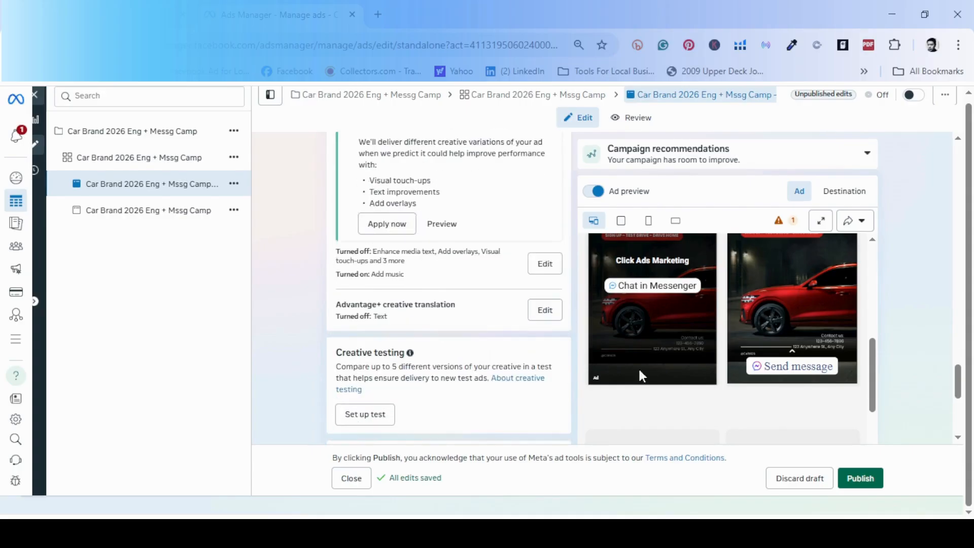
pyautogui.scroll(-5, 792, 337)
pyautogui.scroll(-8, 795, 343)
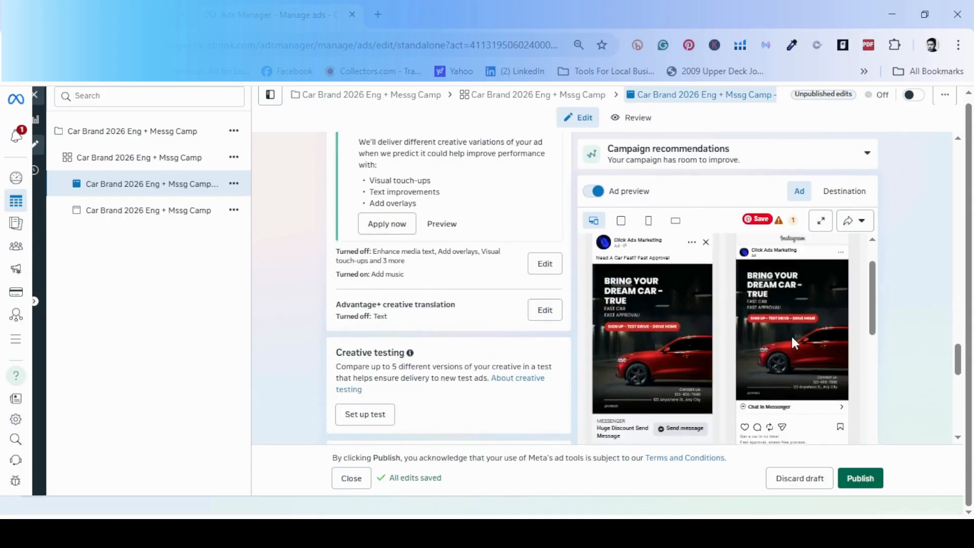
pyautogui.scroll(-2, 793, 337)
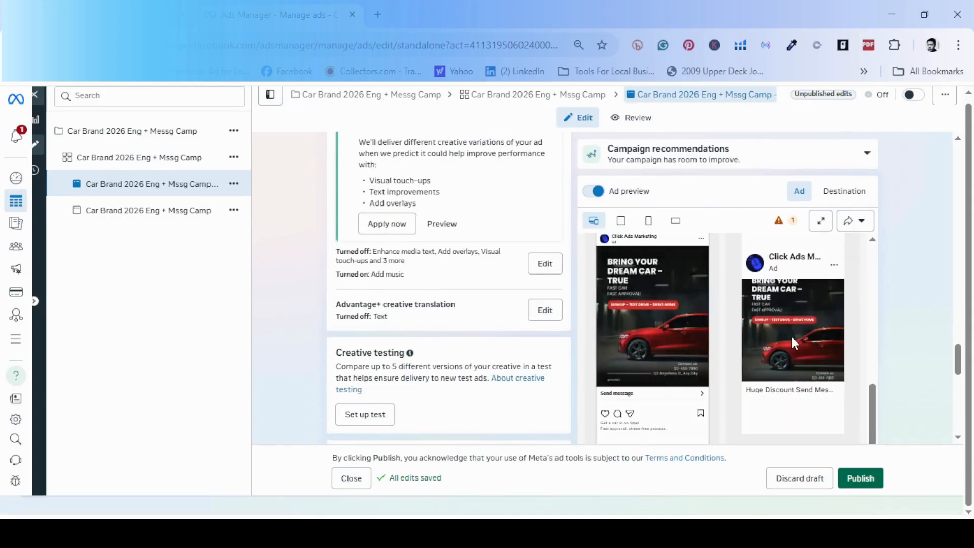
# Open the advanced preview and examine how the ad appears across the Facebook and Instagram placements
pyautogui.click(818, 224)
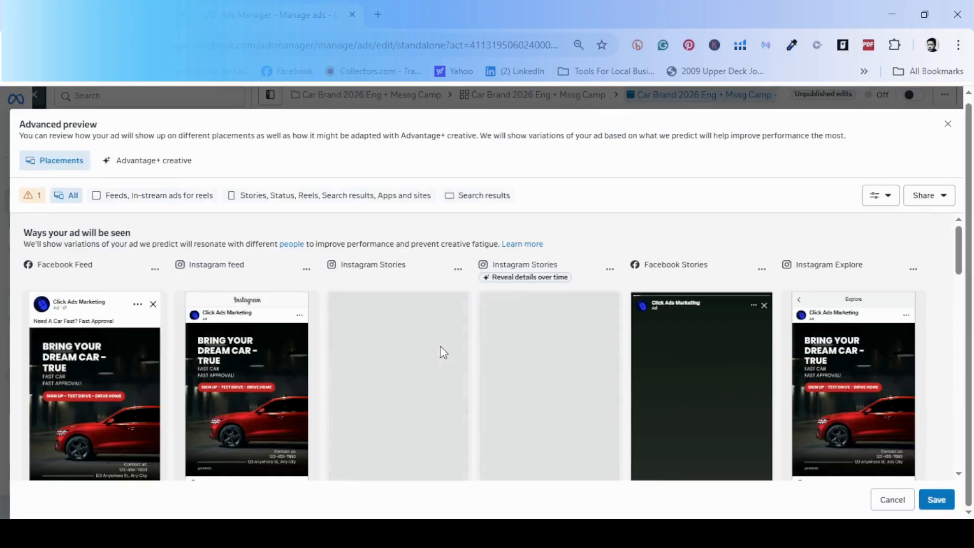
pyautogui.scroll(-1, 442, 349)
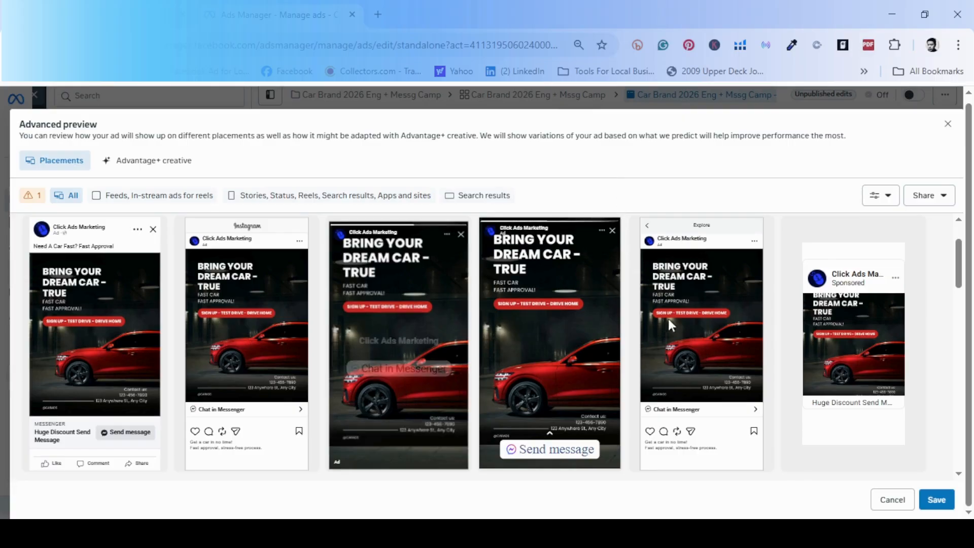
pyautogui.scroll(-1, 622, 348)
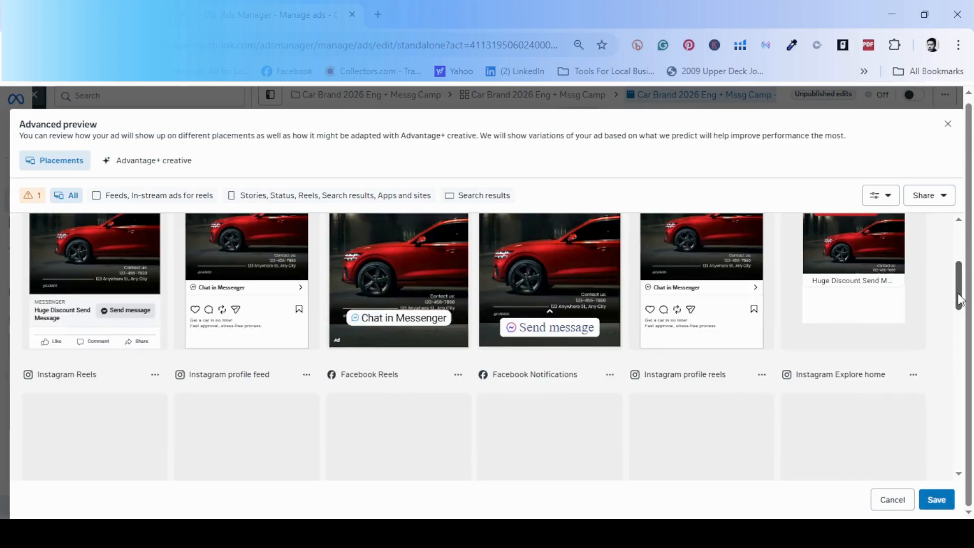
pyautogui.moveTo(961, 290); pyautogui.dragTo(969, 312)
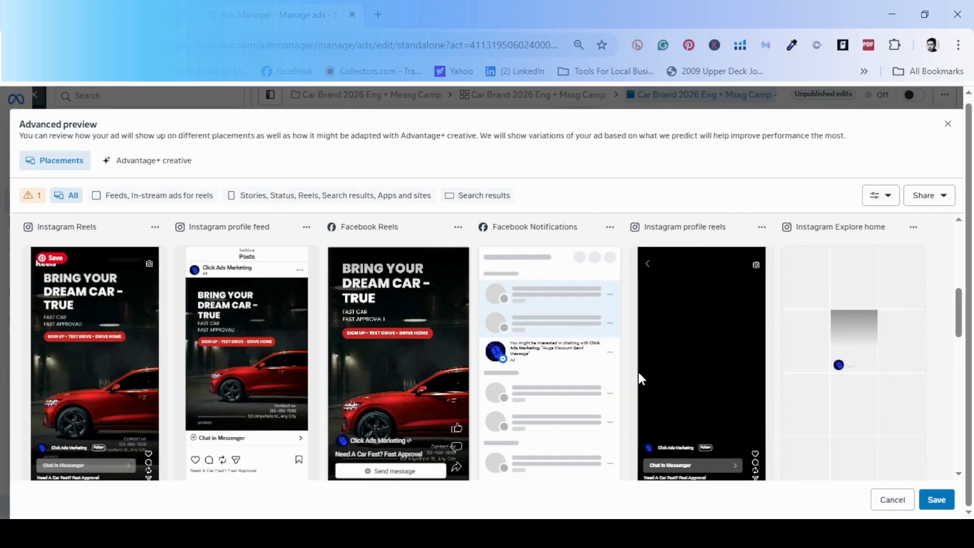
pyautogui.scroll(1, 798, 383)
pyautogui.scroll(5, 798, 382)
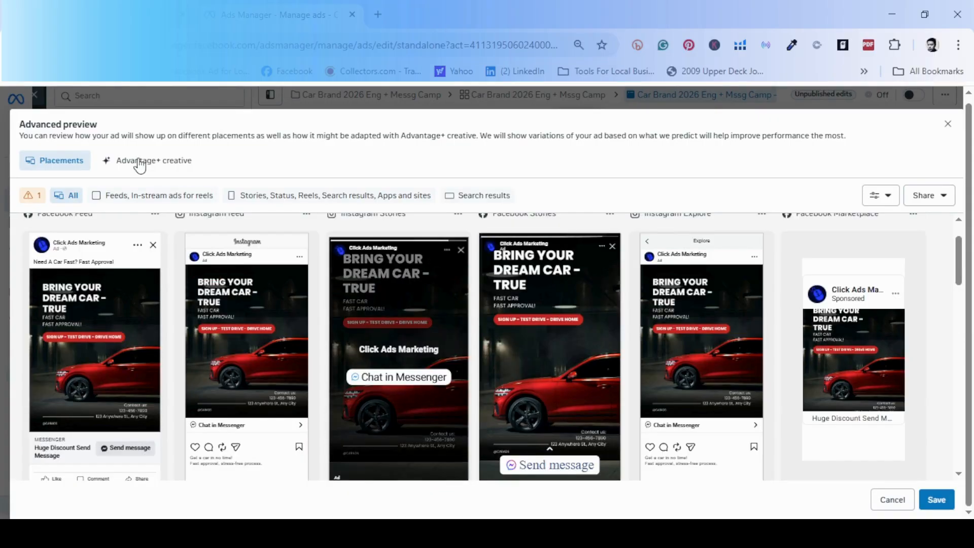
# Turn off Add music in the Advantage+ creative optimizations, check the remaining enhancements, and save and leave the advanced preview
pyautogui.click(141, 163)
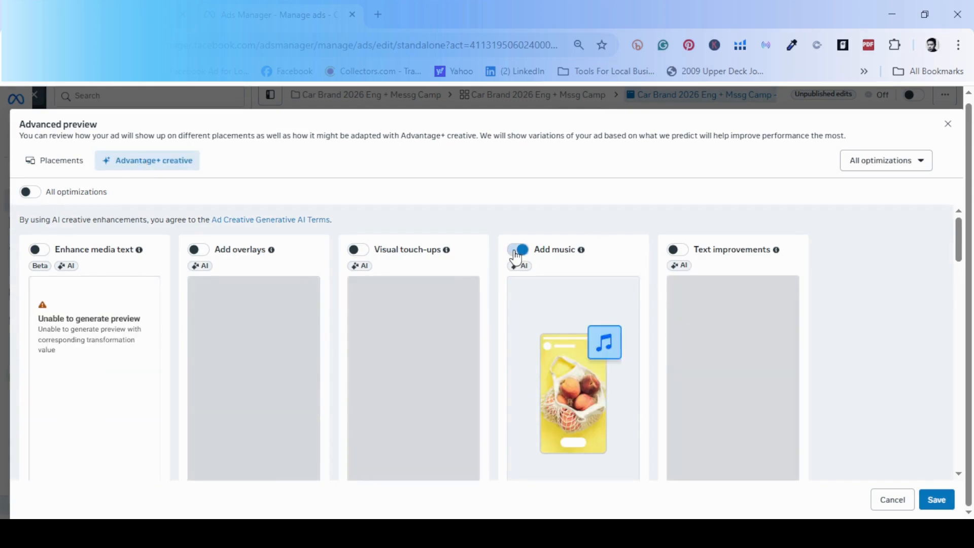
pyautogui.click(516, 251)
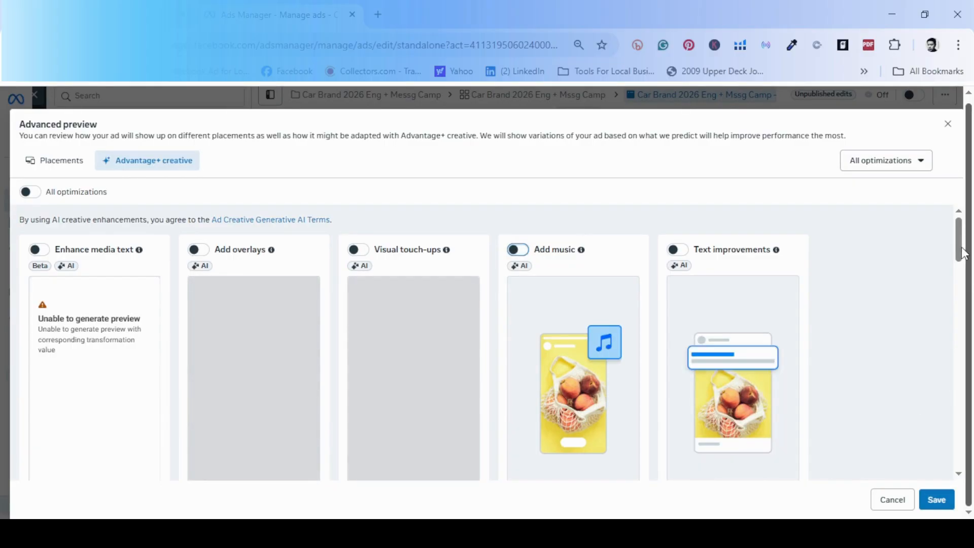
pyautogui.moveTo(963, 254); pyautogui.dragTo(949, 454)
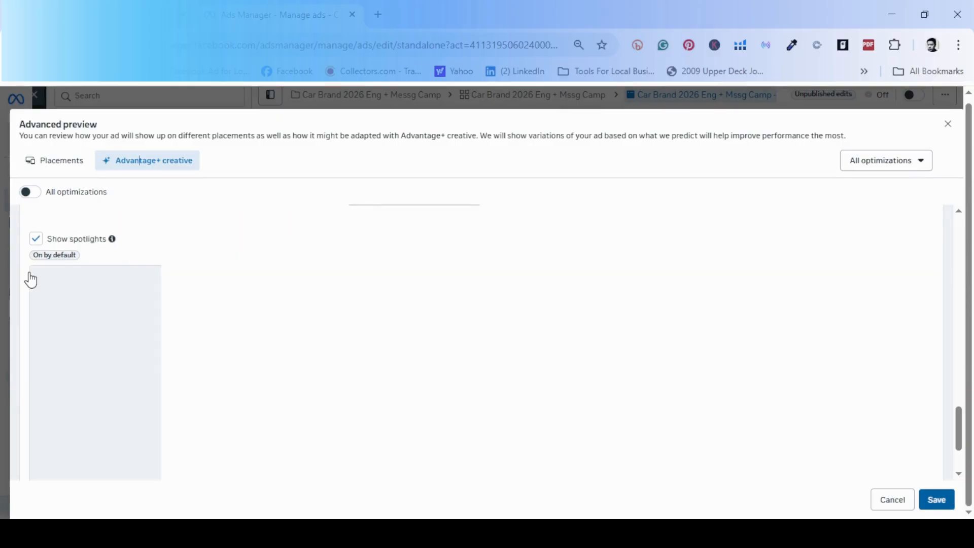
pyautogui.press('Escape')
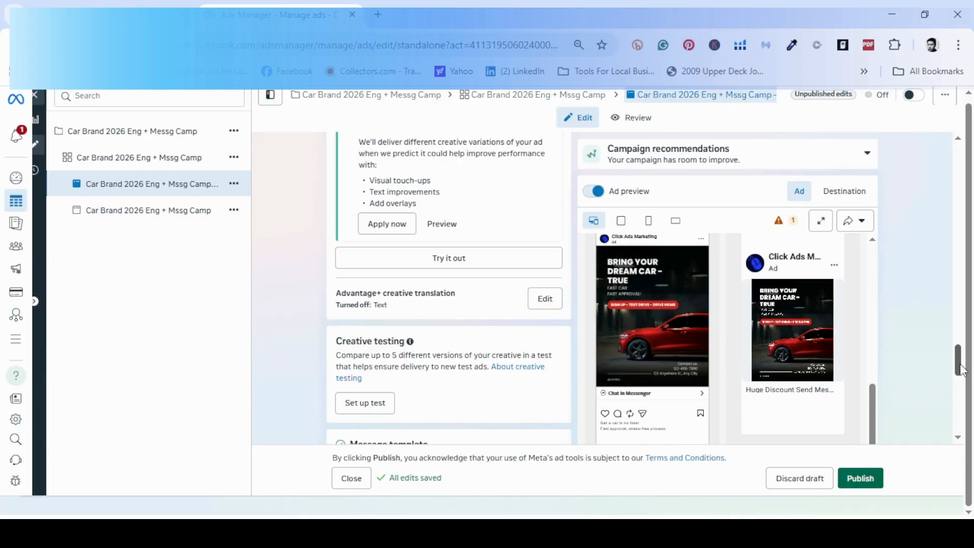
# Examine the message template's greeting and AI-generated questions, the tracking options and the rest of the ad's settings up to its name
pyautogui.scroll(-7, 960, 369)
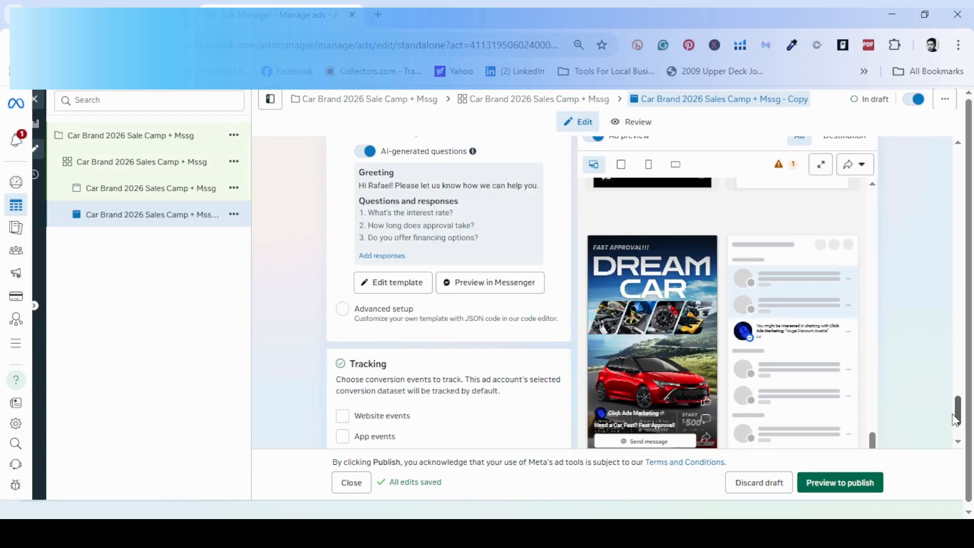
pyautogui.scroll(5, 956, 419)
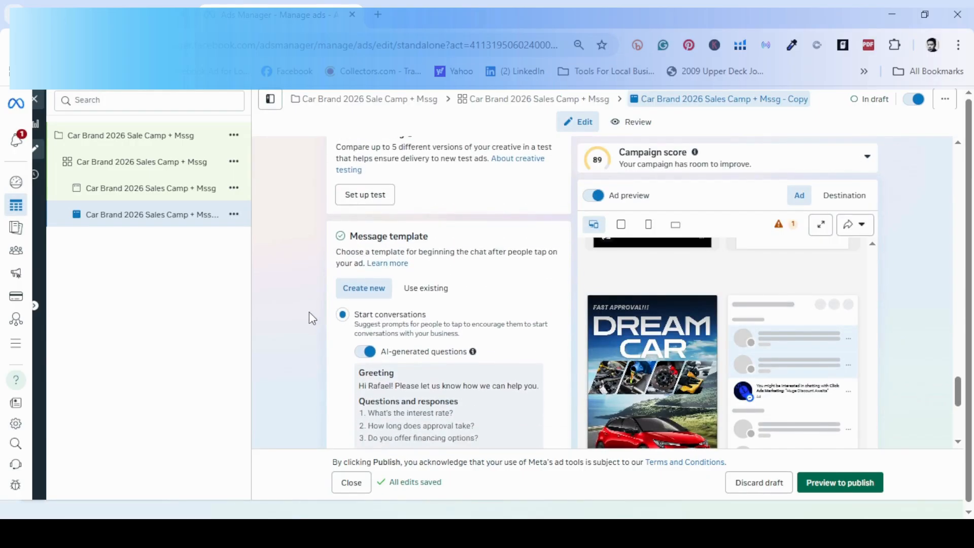
pyautogui.scroll(-2, 309, 312)
pyautogui.scroll(-1, 331, 296)
pyautogui.scroll(1, 333, 297)
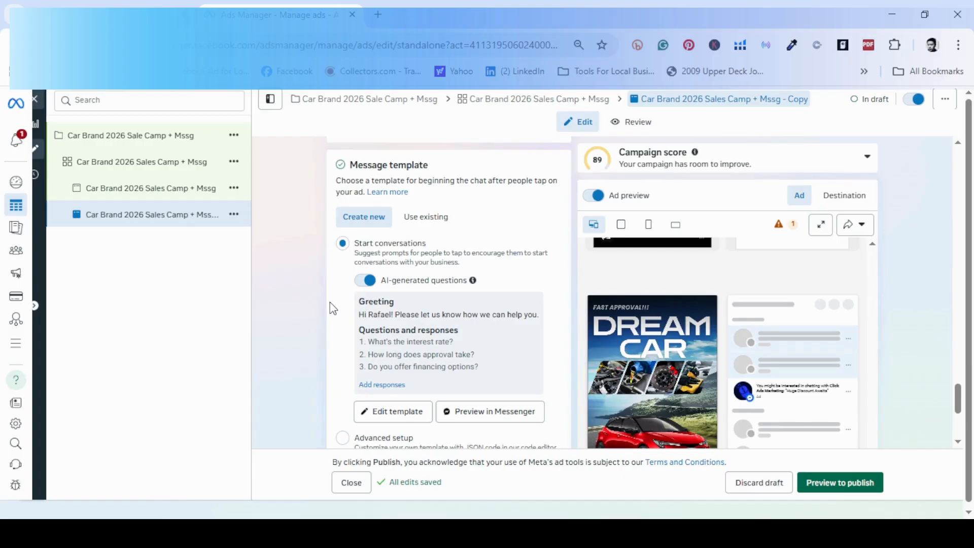
pyautogui.scroll(-1, 330, 302)
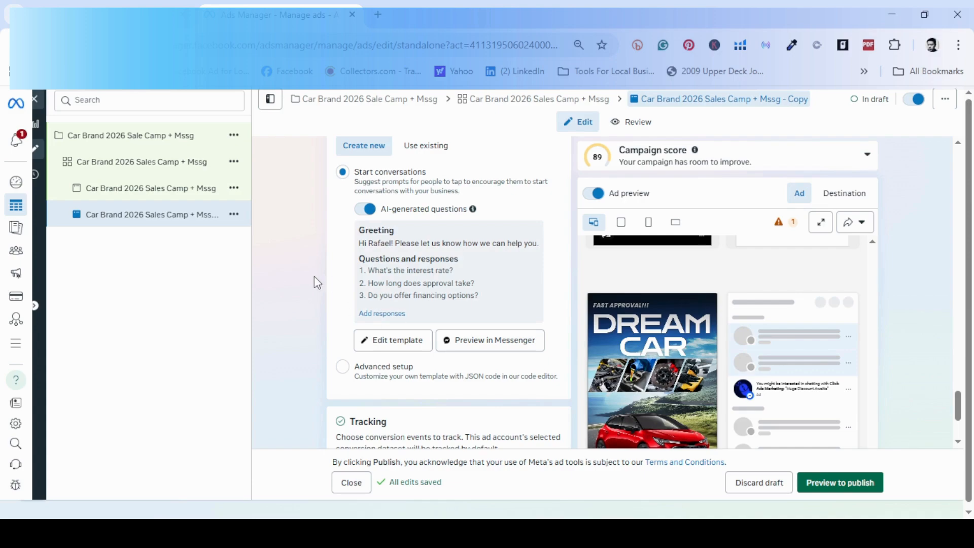
pyautogui.scroll(-3, 325, 287)
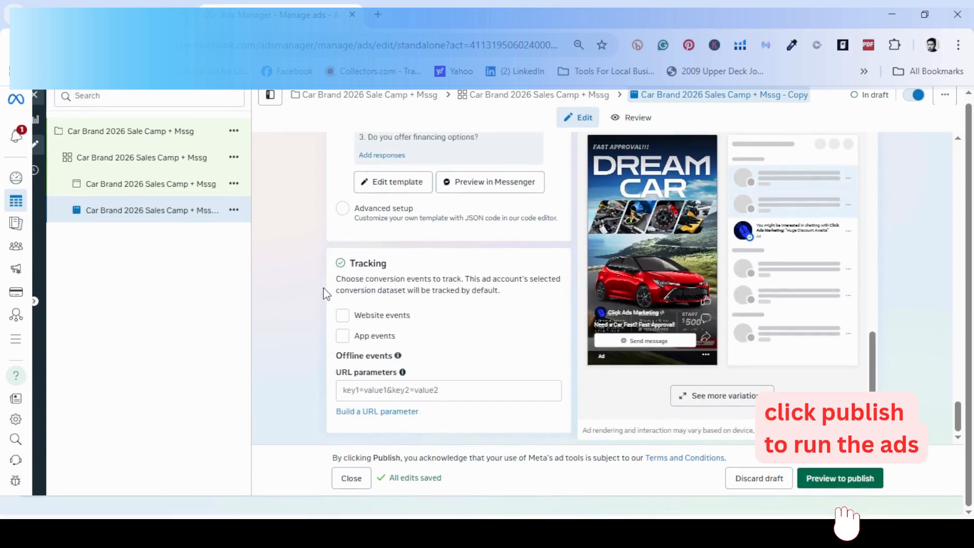
pyautogui.scroll(15, 320, 288)
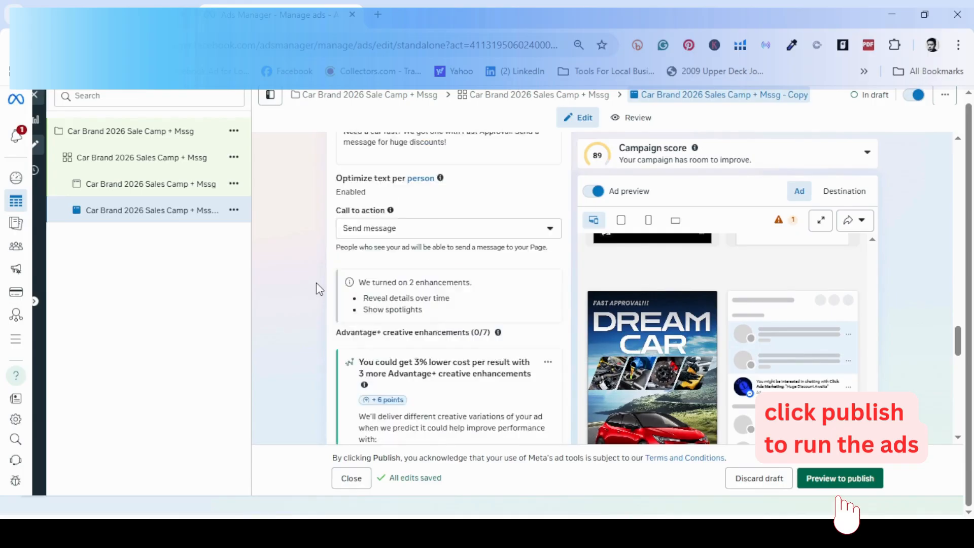
pyautogui.scroll(10, 315, 284)
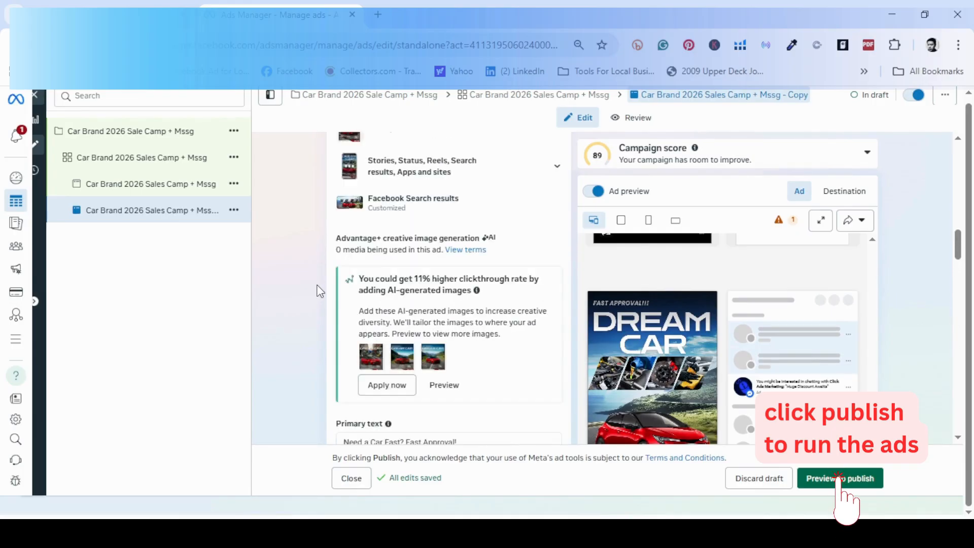
pyautogui.scroll(12, 318, 286)
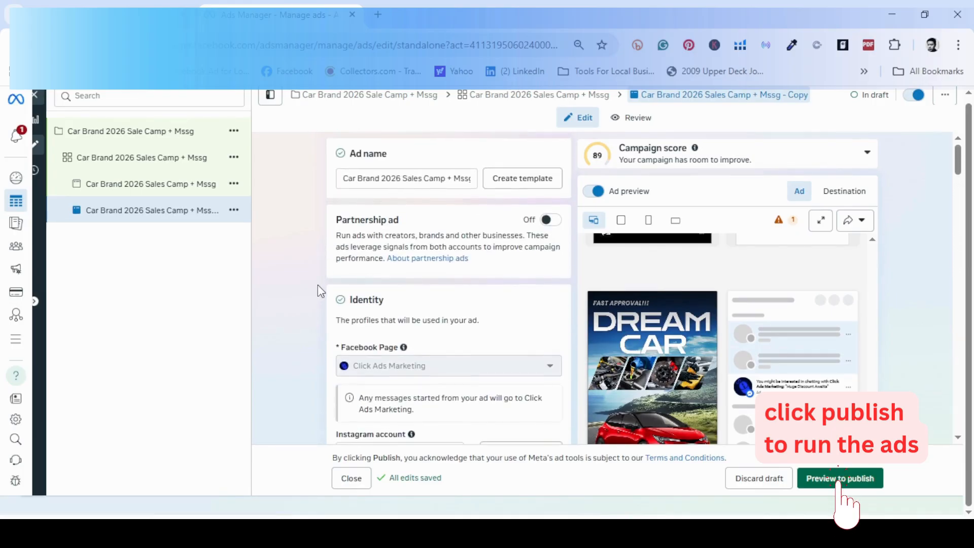